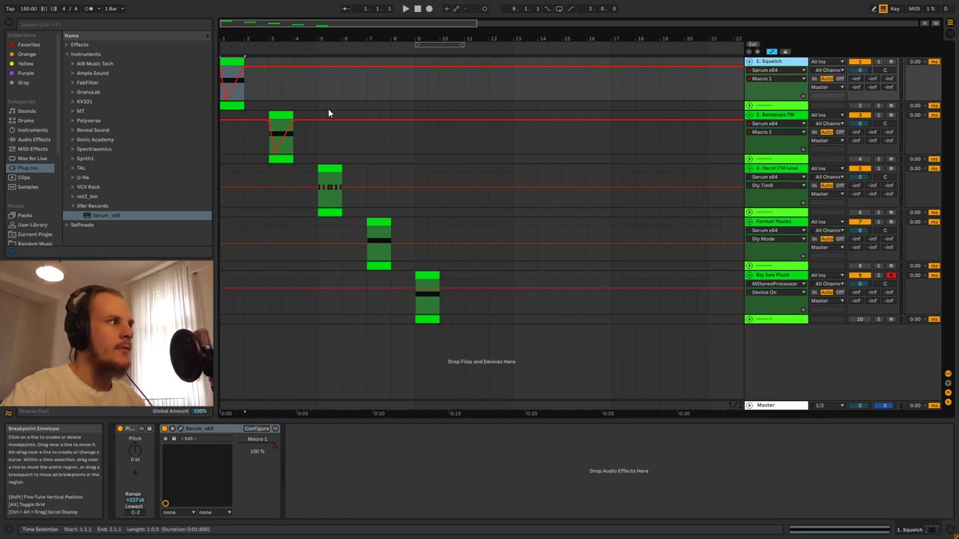
Zoom the arrangement in on the first bars and select the empty track.
drag(231, 38, 693, 295)
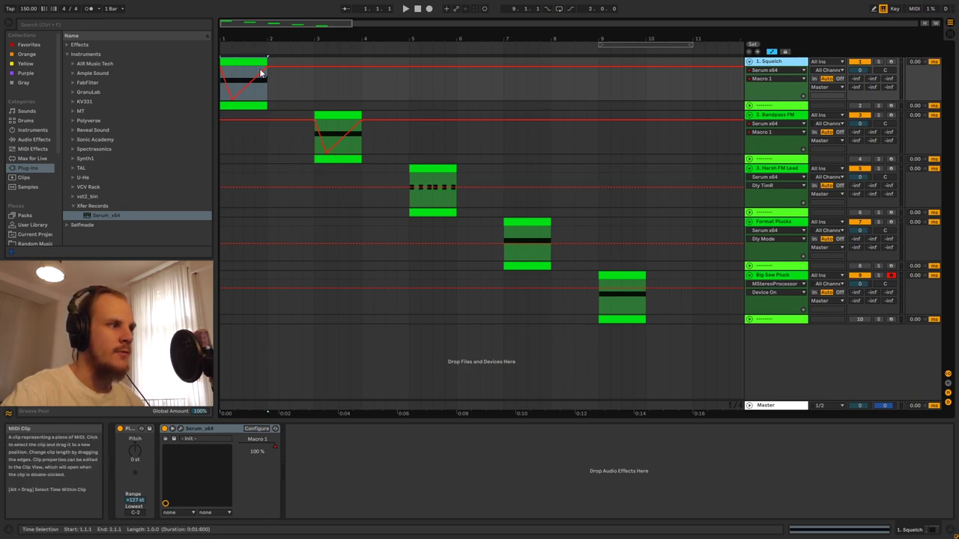
drag(409, 214, 421, 214)
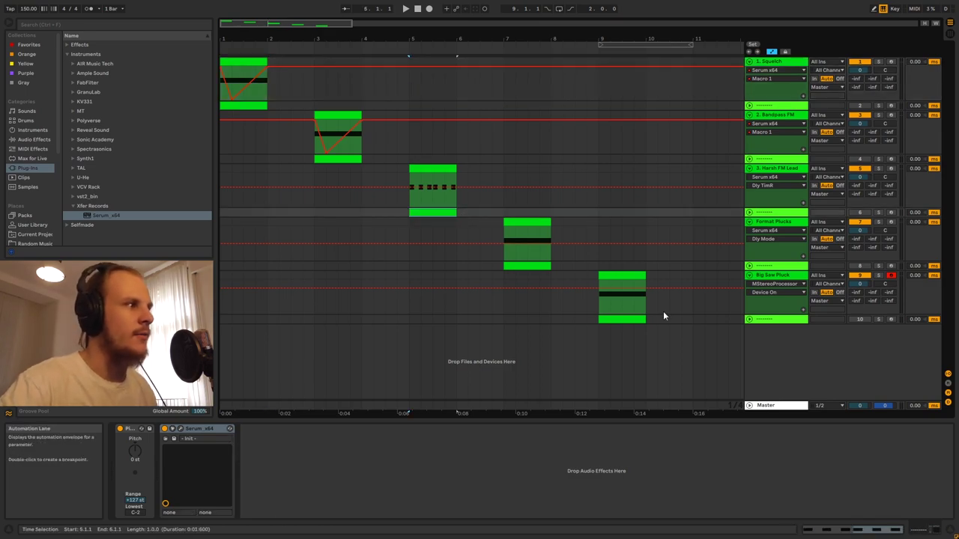
click(778, 214)
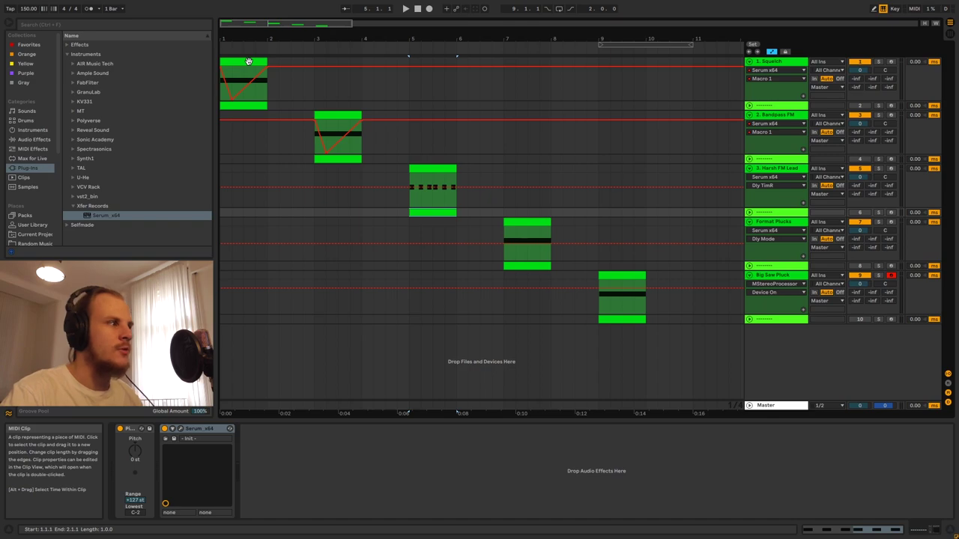
Step through the Squelch, Bandpass FM, Harsh FM Lead, Format Plucks and Big Saw Pluck device chains.
click(796, 65)
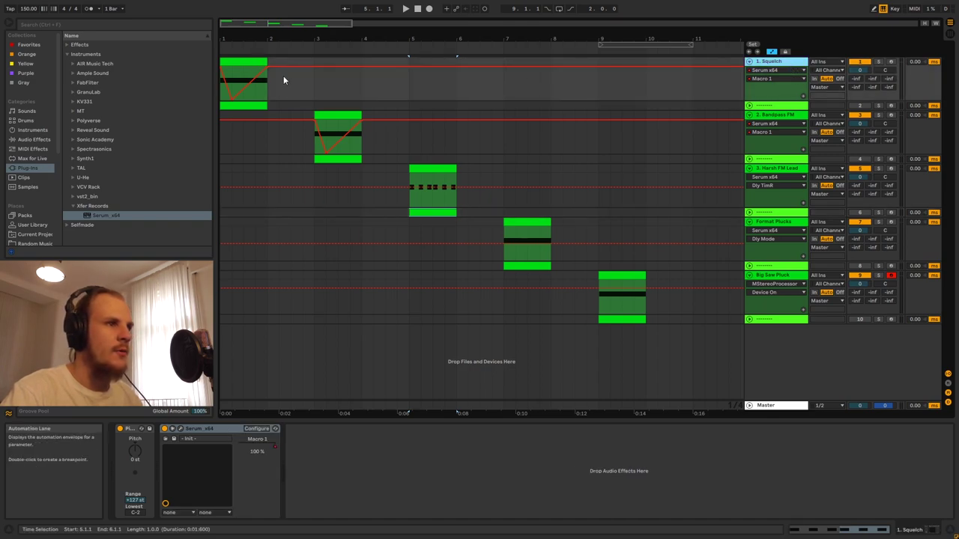
key(Down)
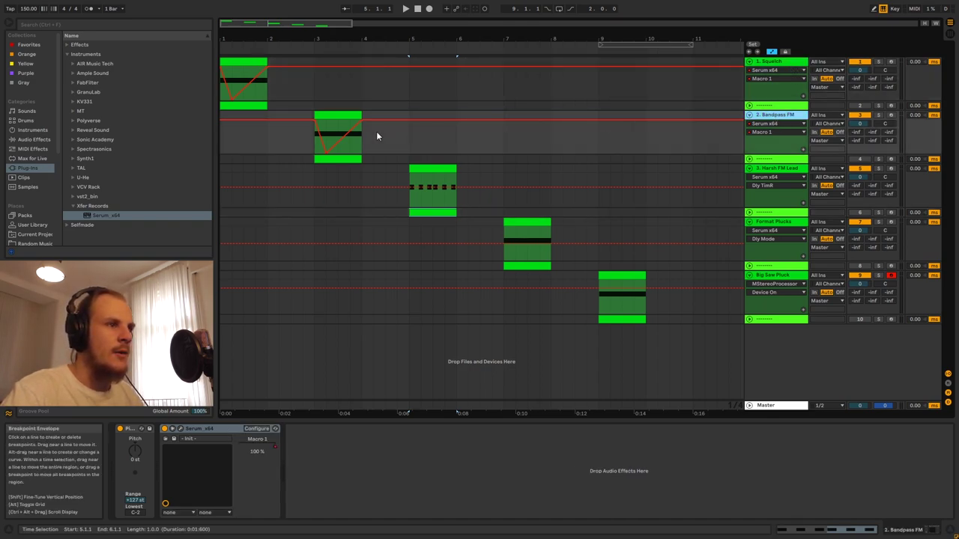
key(Down)
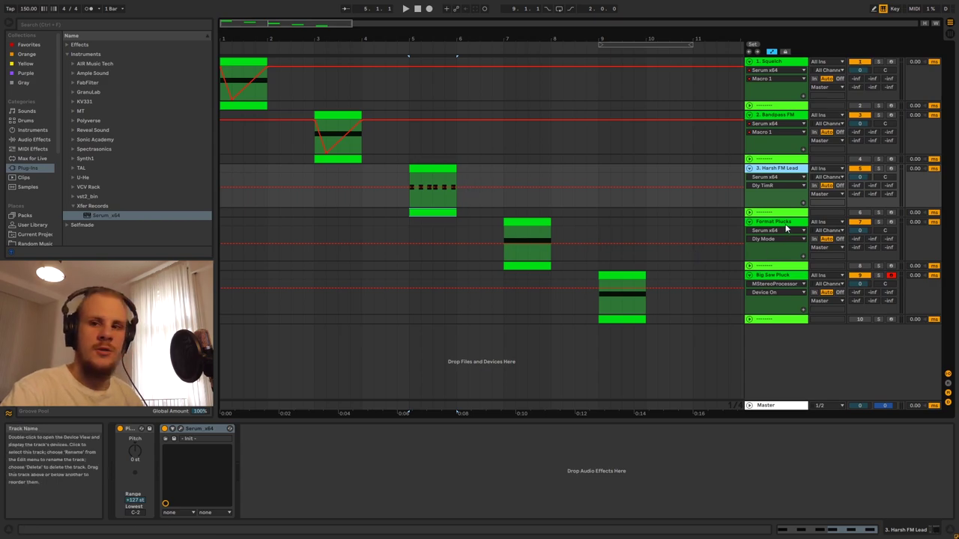
click(507, 224)
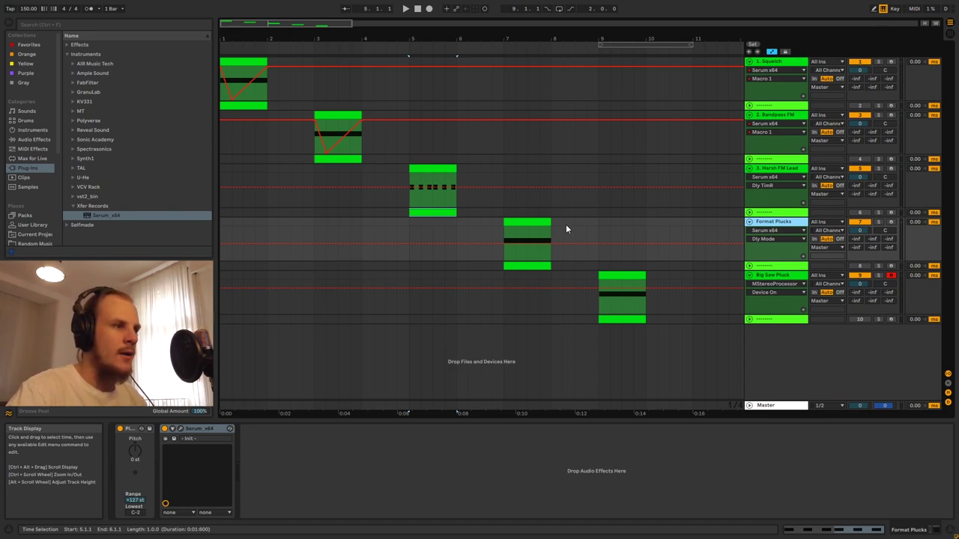
click(773, 276)
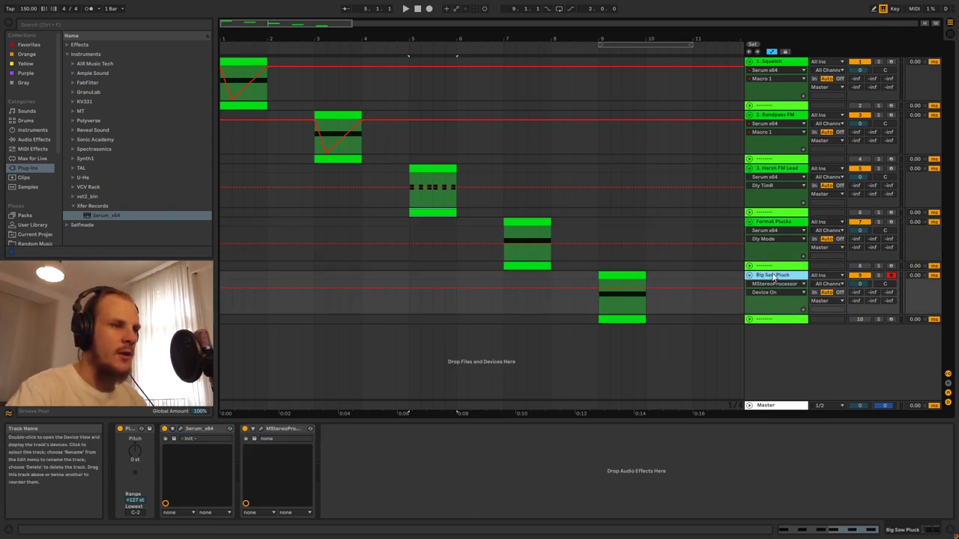
click(241, 62)
key(space)
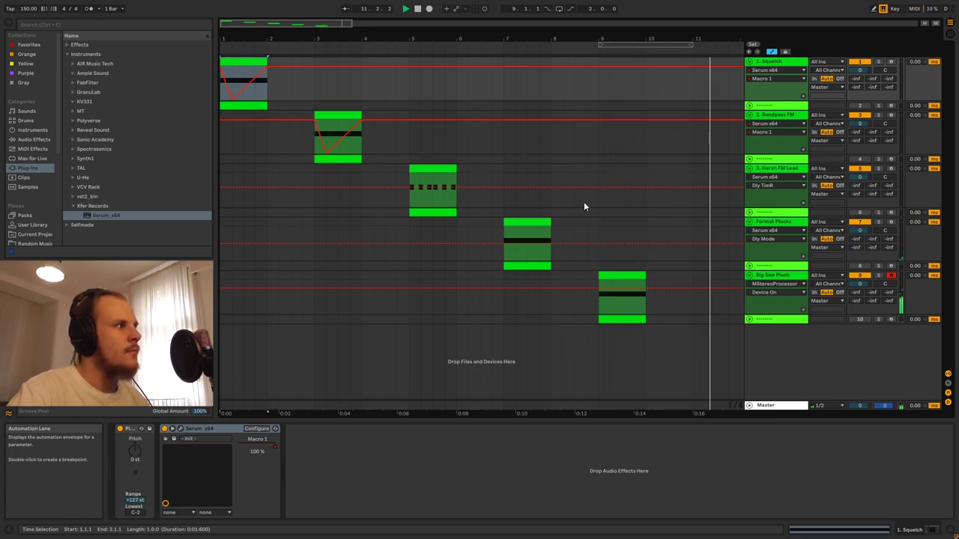
key(space)
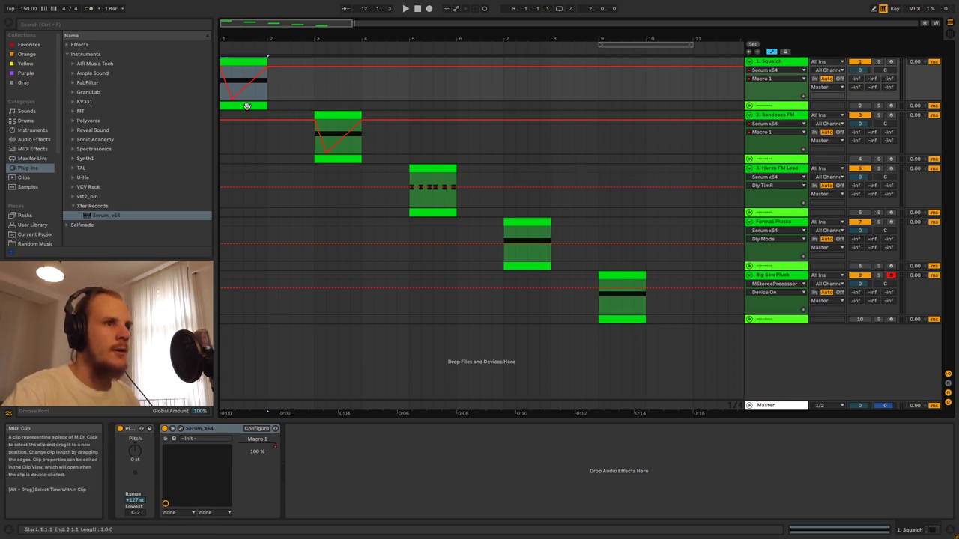
Unfold the empty track below Squelch, open its Init Serum window, and raise its Macro 1 automation.
click(752, 106)
click(750, 106)
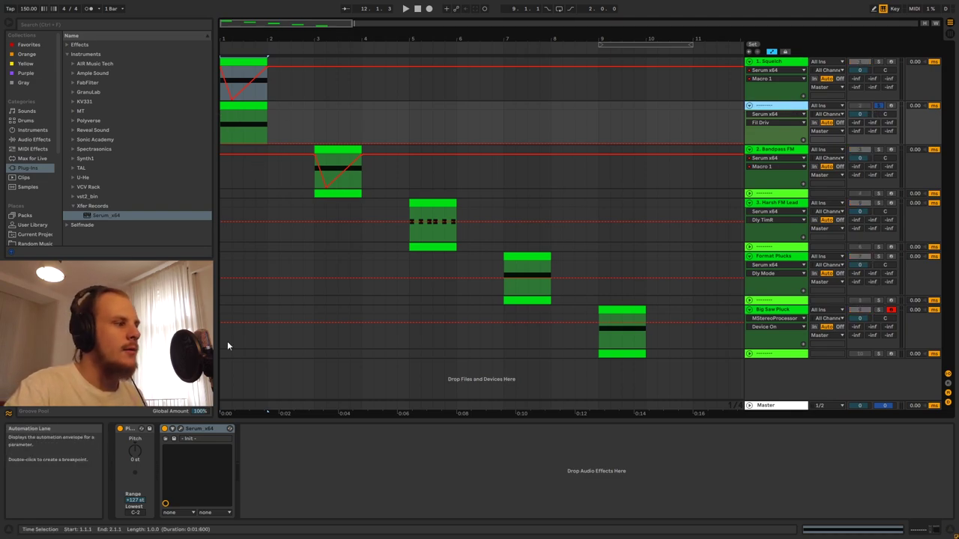
click(180, 430)
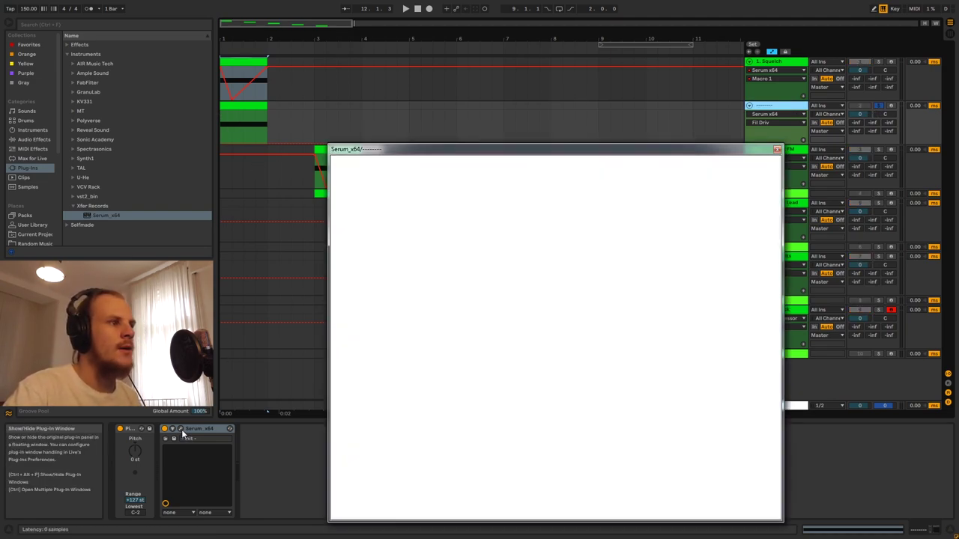
drag(538, 150, 579, 64)
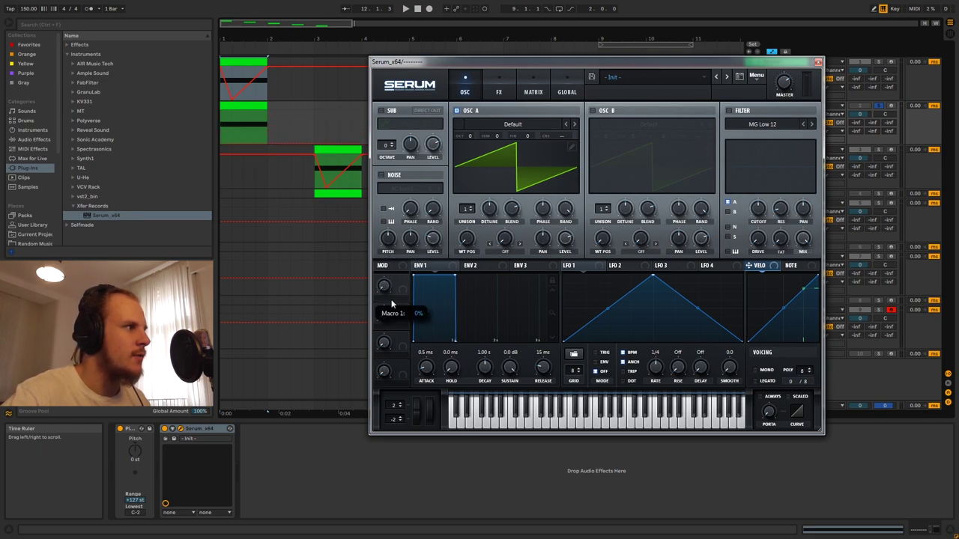
click(229, 142)
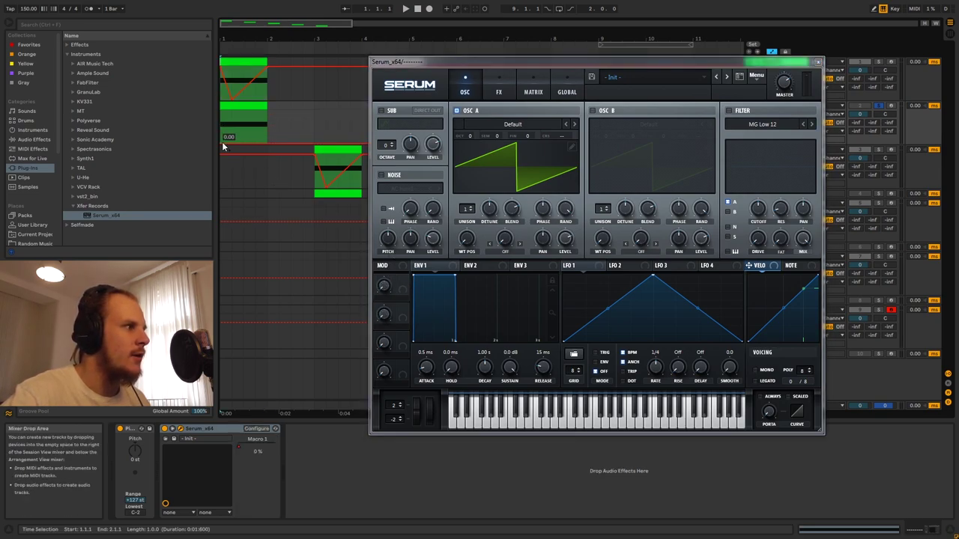
click(265, 142)
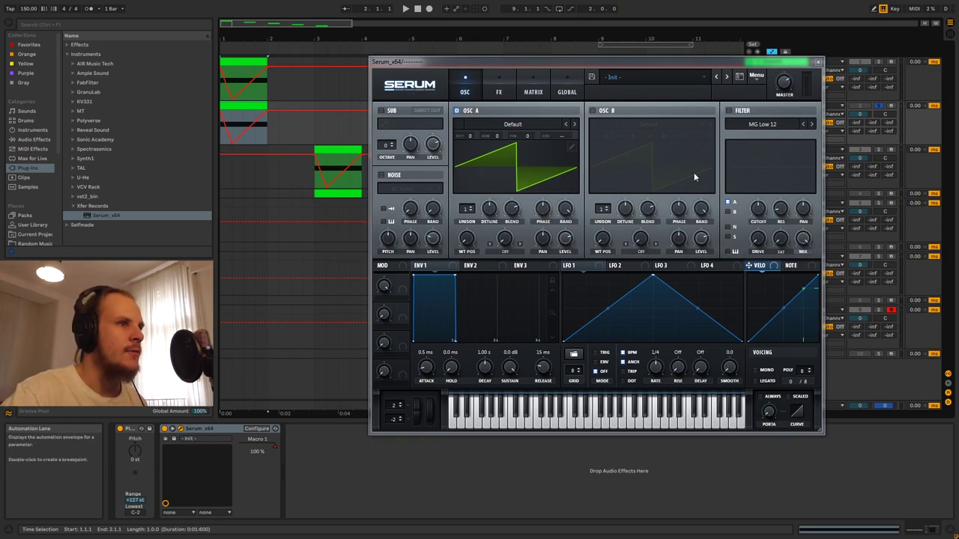
Enable Serum's filter as Band 24 with resonance 35% and fat 32%.
click(728, 111)
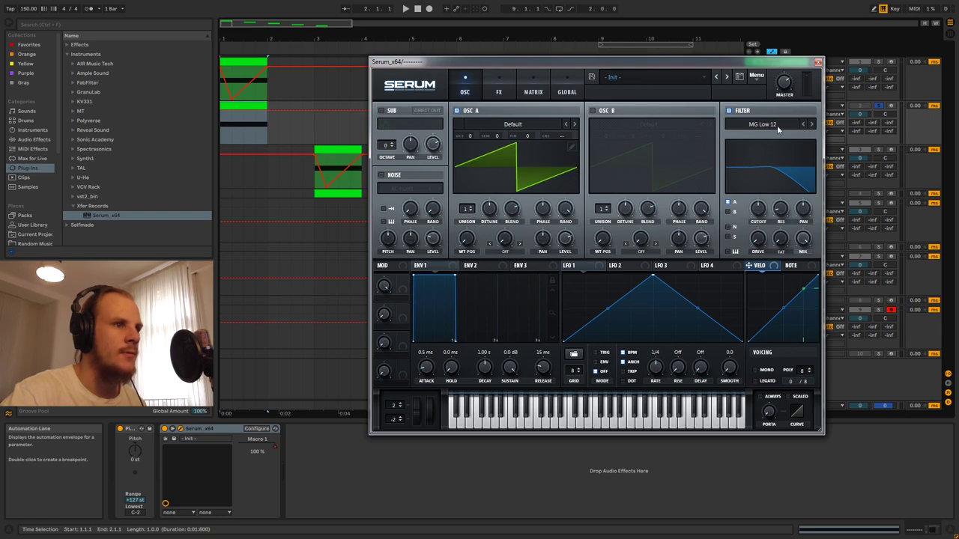
click(777, 125)
mouse_move(773, 137)
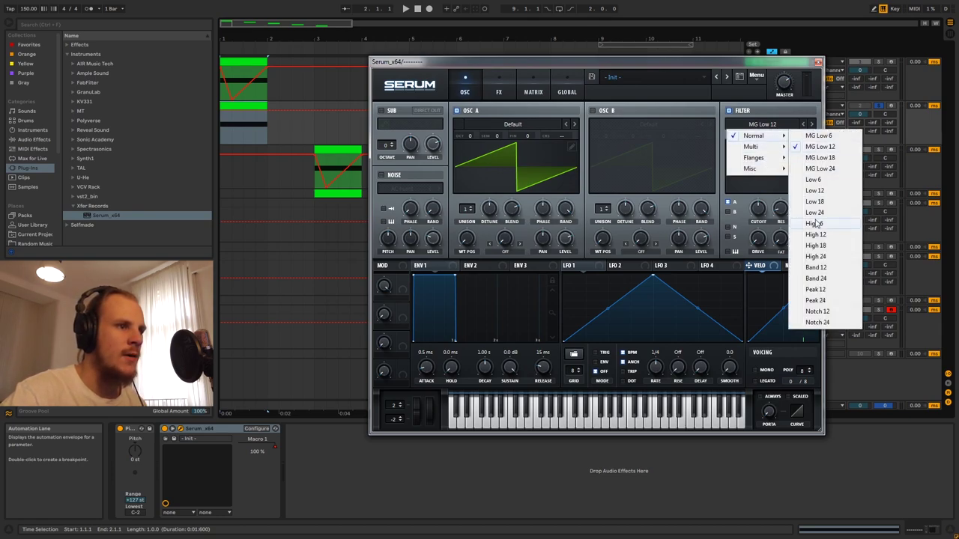
click(835, 282)
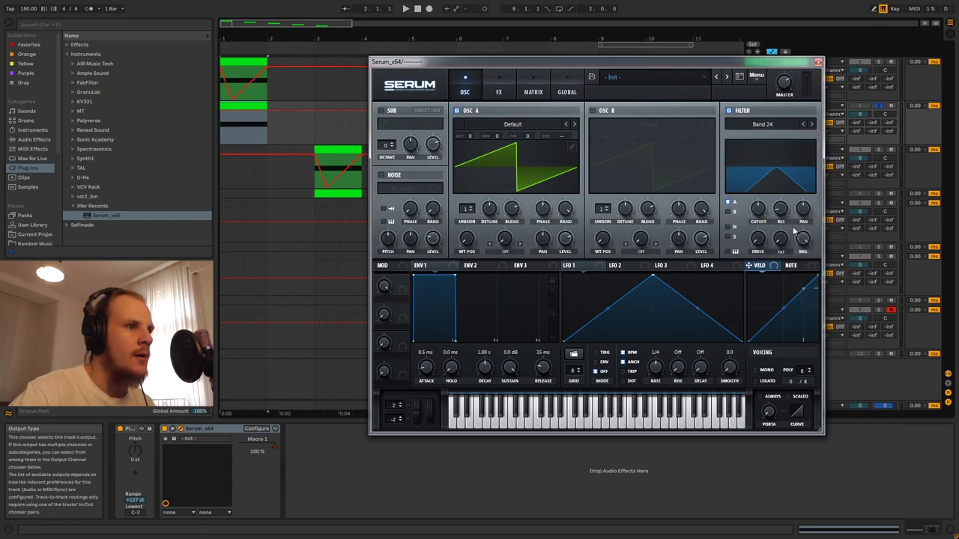
drag(781, 211, 788, 178)
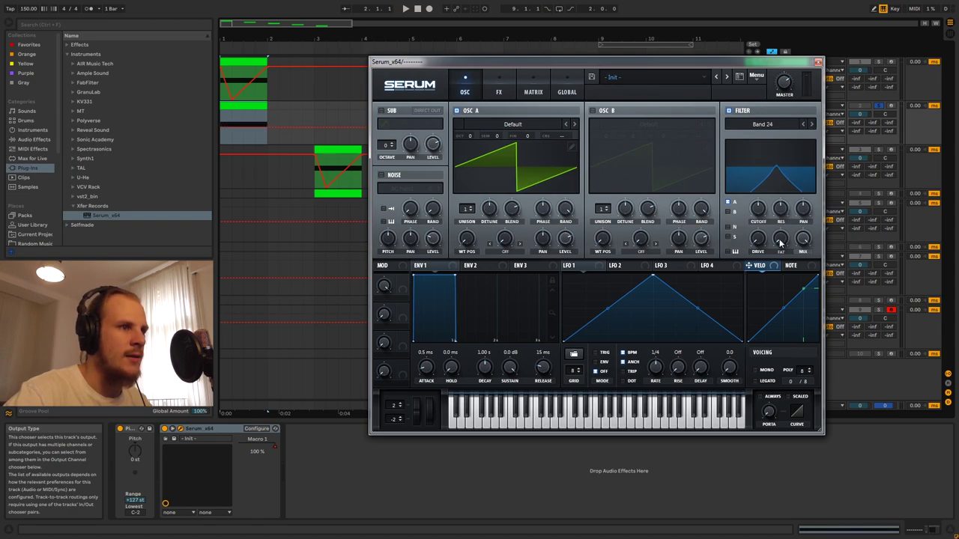
drag(779, 243, 759, 222)
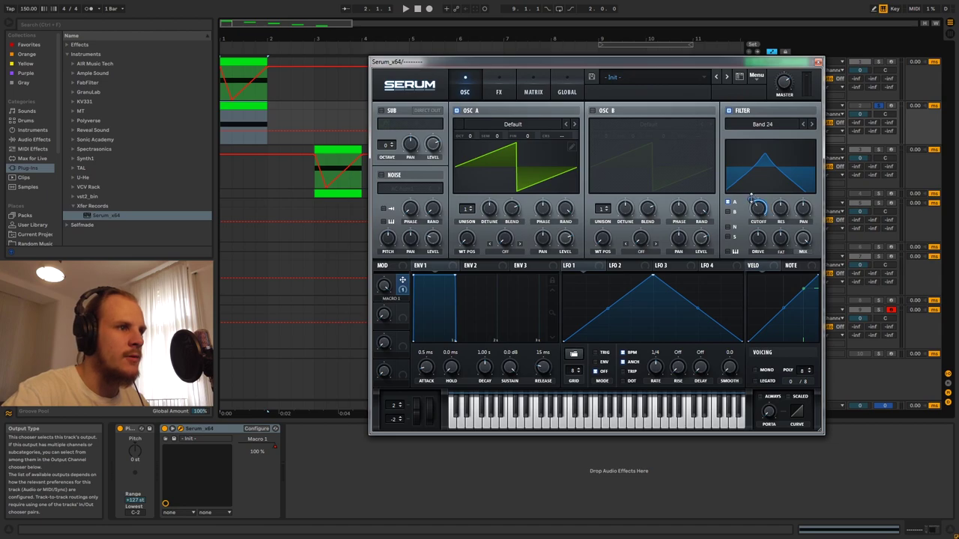
Route Macro 1 to the filter cutoff and play to hear the sweep.
drag(750, 197, 747, 204)
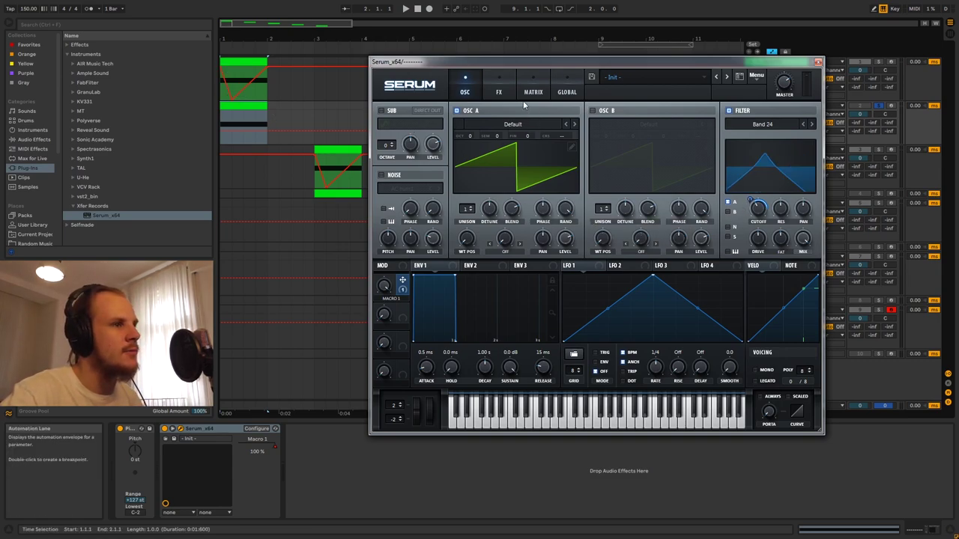
key(space)
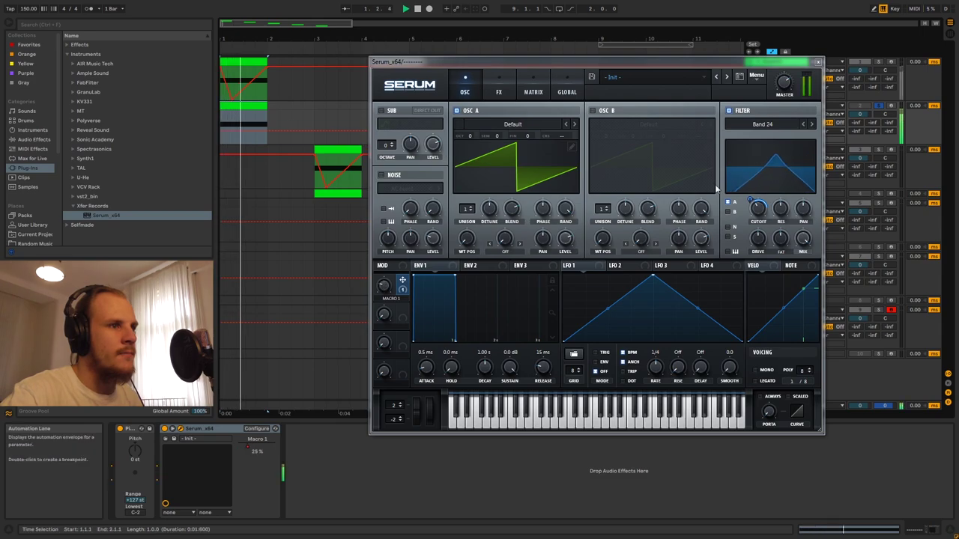
mouse_move(753, 203)
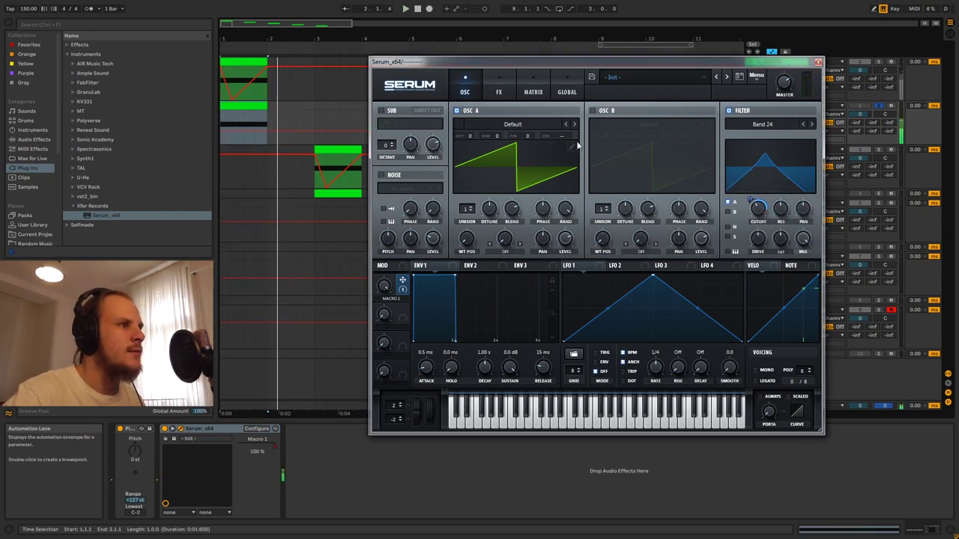
Enable ping-pong Delay and Reverb at 43% mix in Serum's FX, auditioning the result.
click(502, 93)
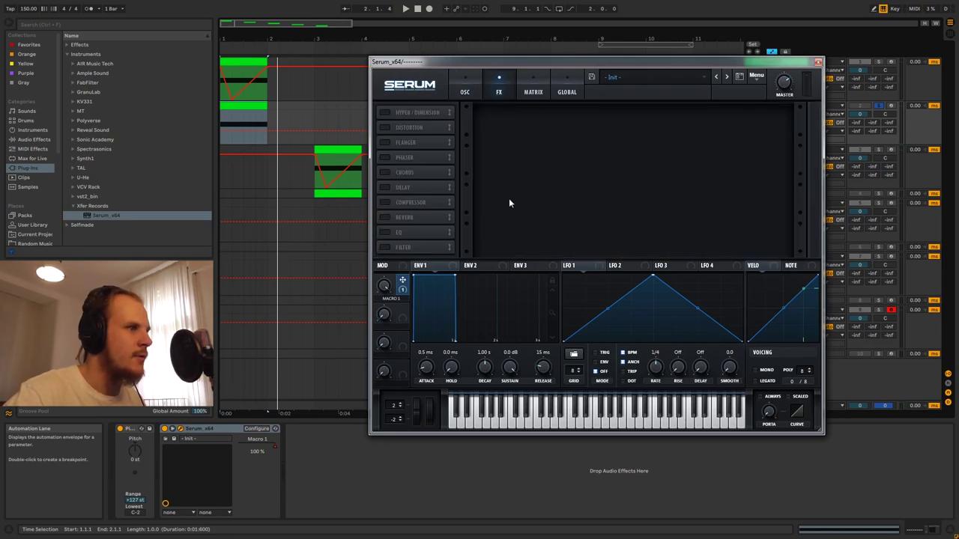
click(385, 187)
click(385, 217)
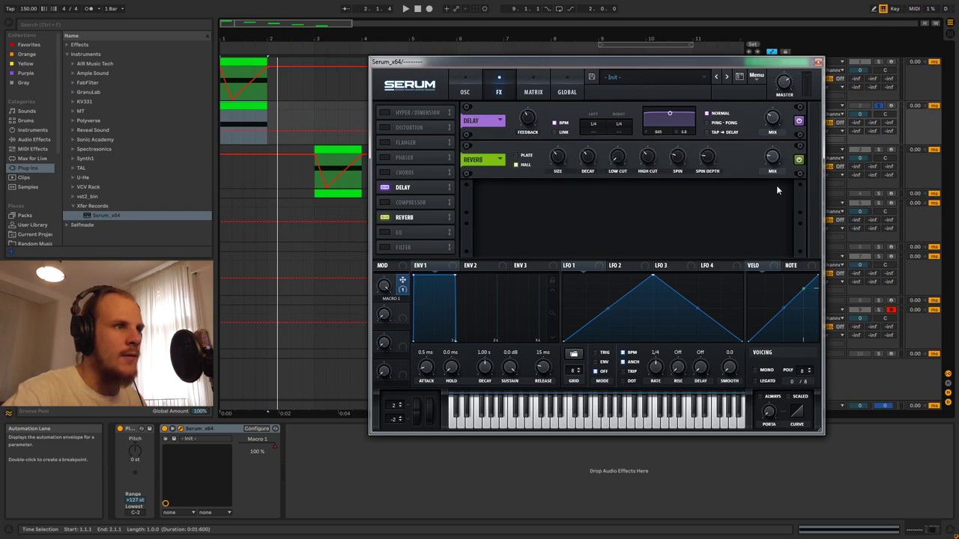
click(719, 123)
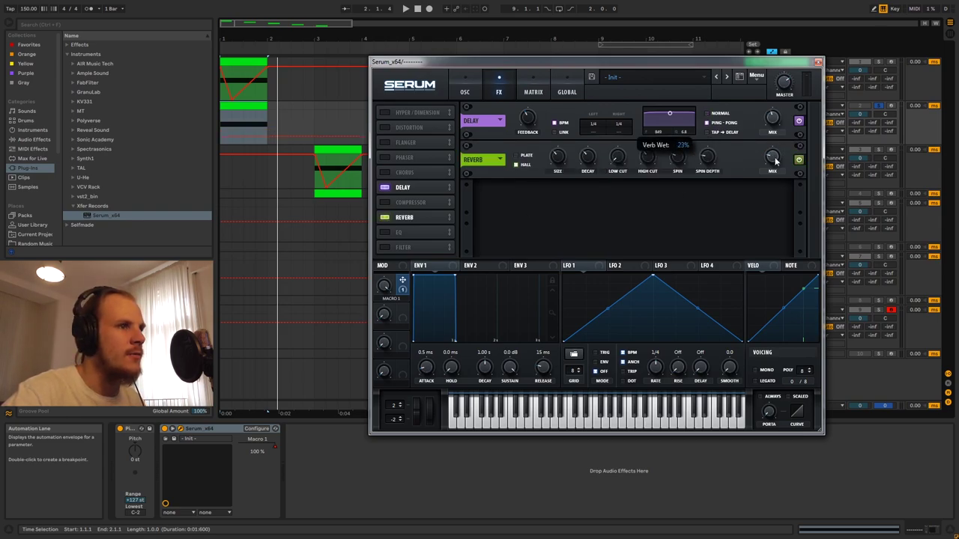
drag(779, 155, 779, 168)
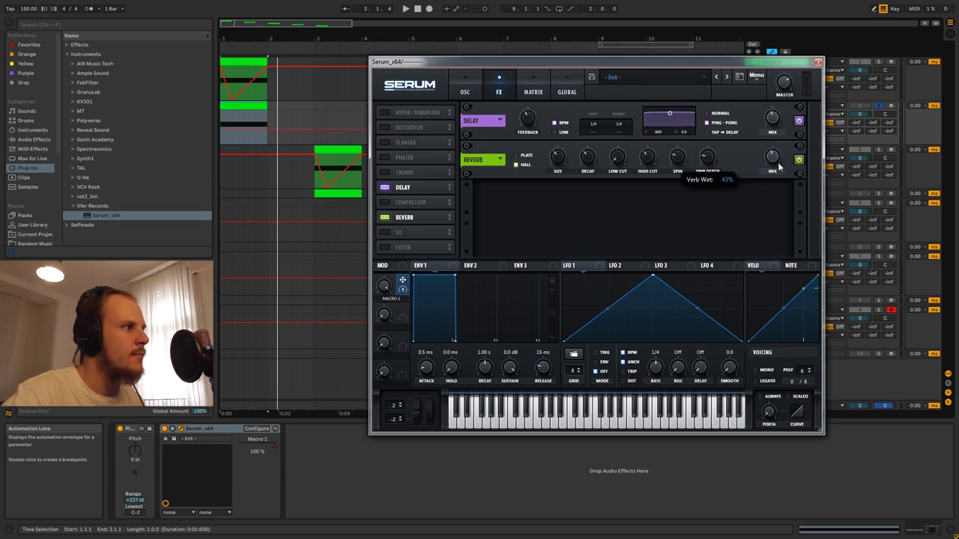
key(space)
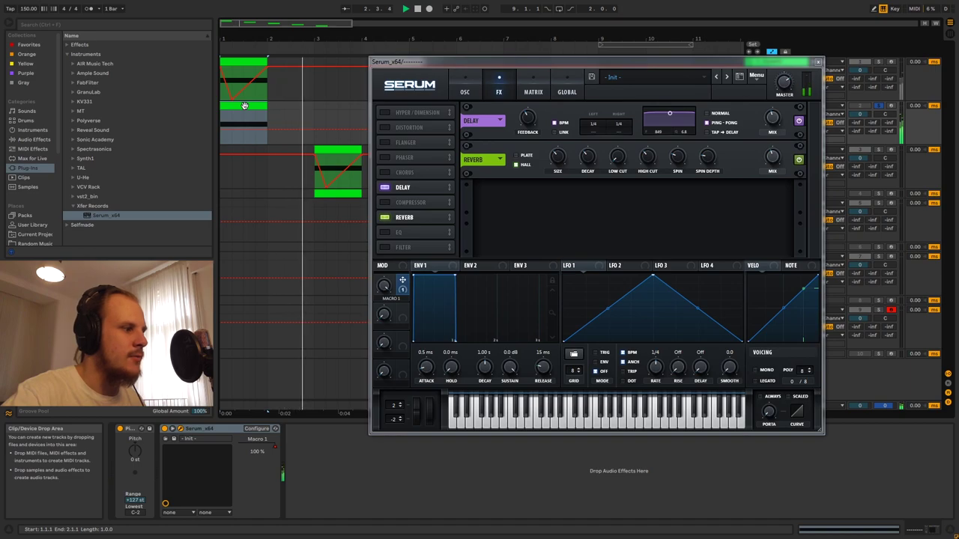
key(space)
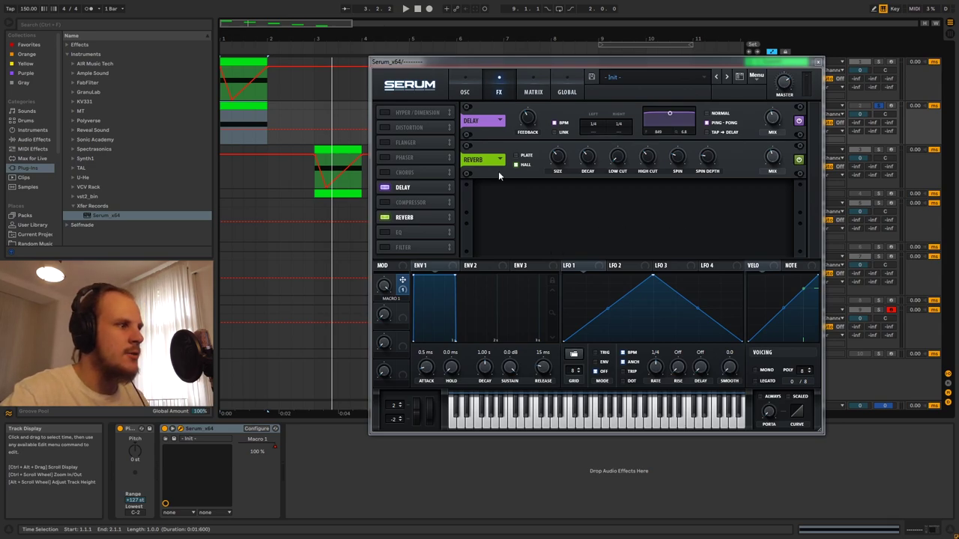
Assign Macro 1 to oscillator A's coarse pitch at about 34 and play it back.
click(468, 91)
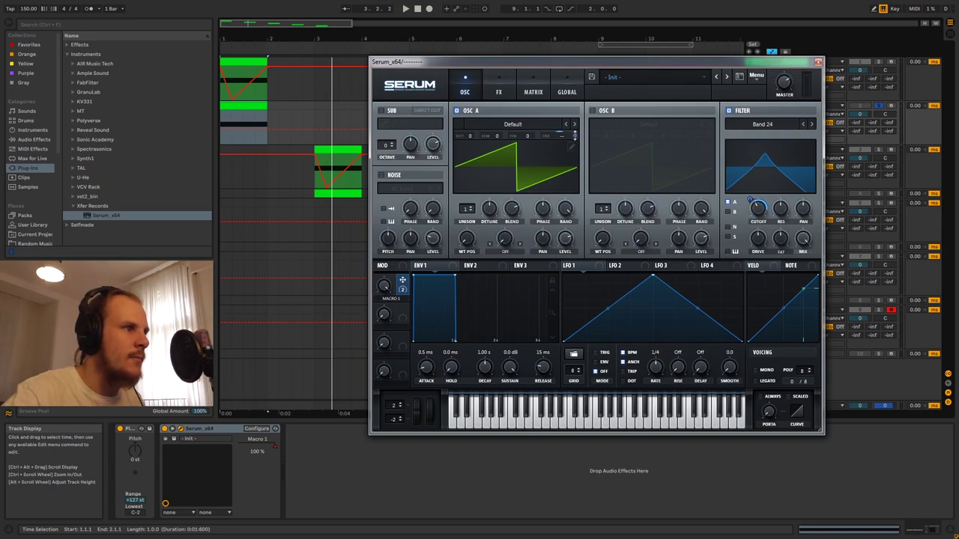
drag(575, 132, 576, 124)
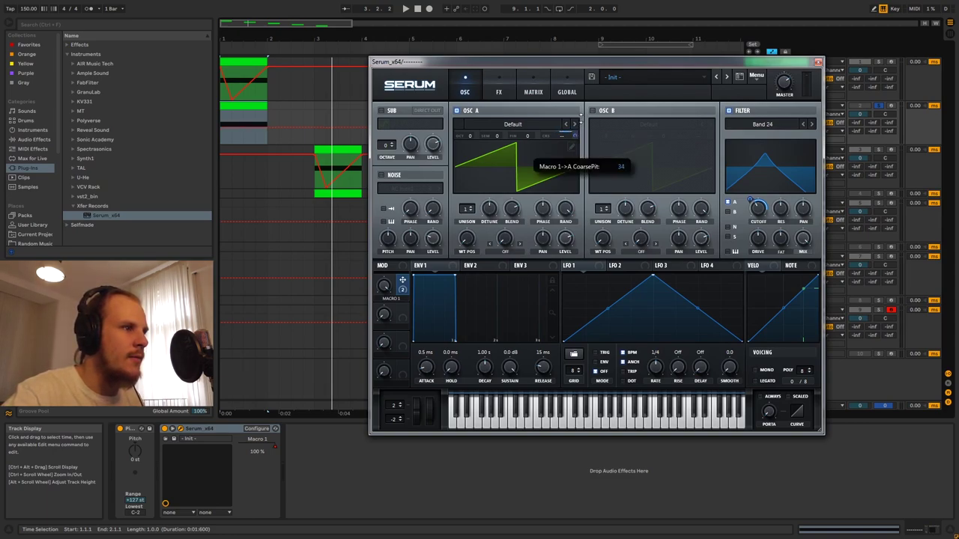
key(space)
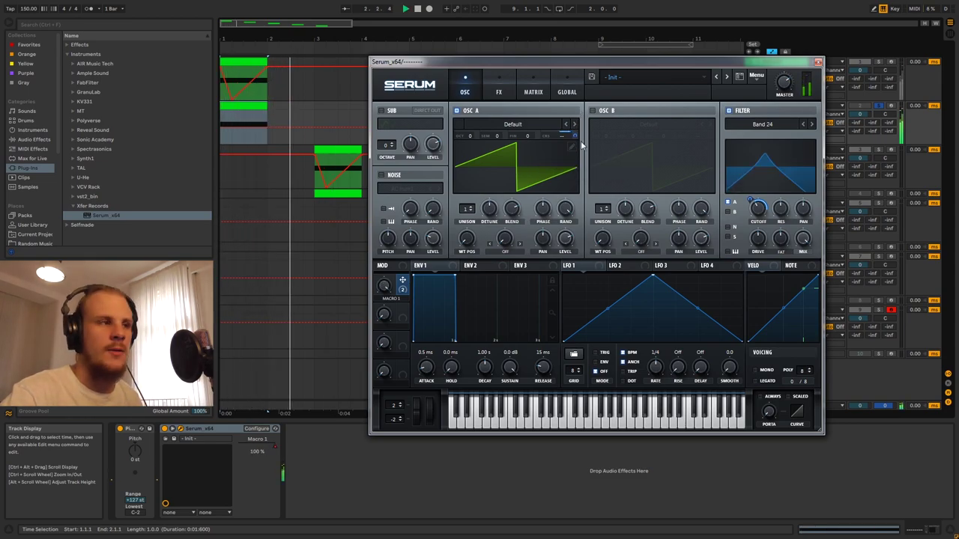
key(space)
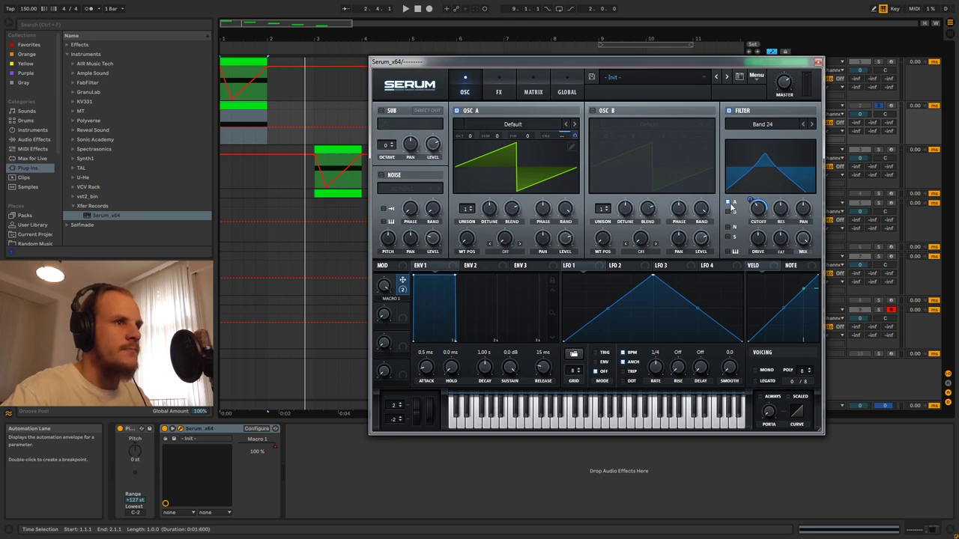
Close Serum and play the Bandpass FM reference clip from bar 3.
click(818, 62)
click(750, 106)
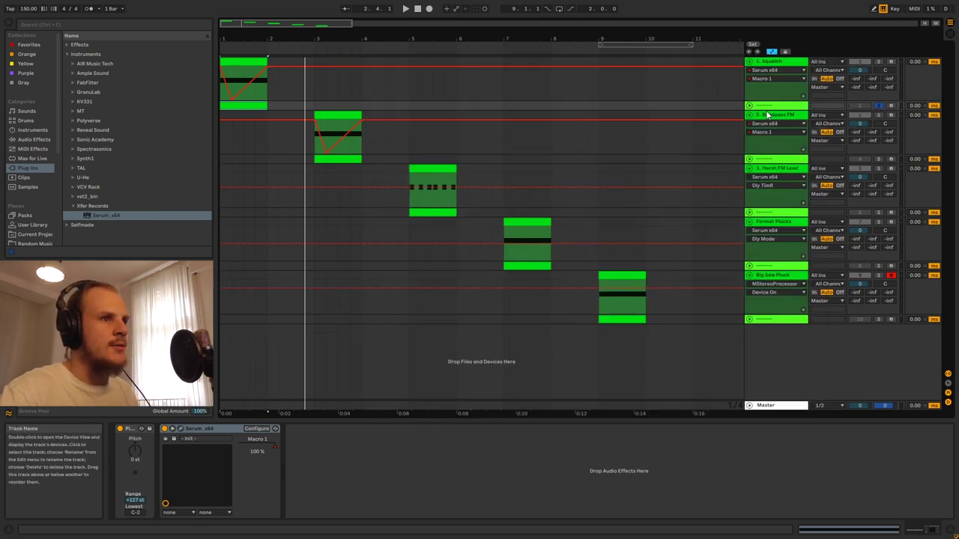
click(880, 120)
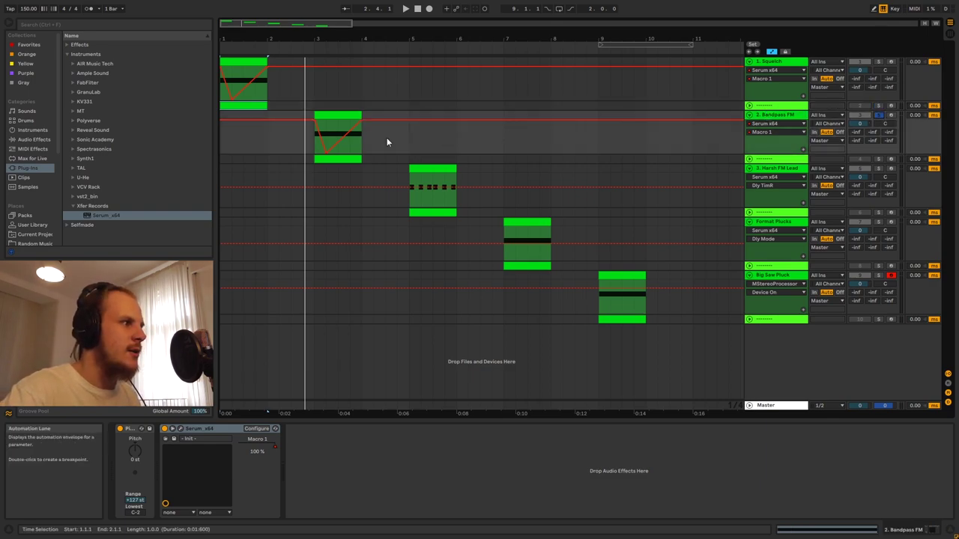
click(338, 116)
click(312, 146)
key(space)
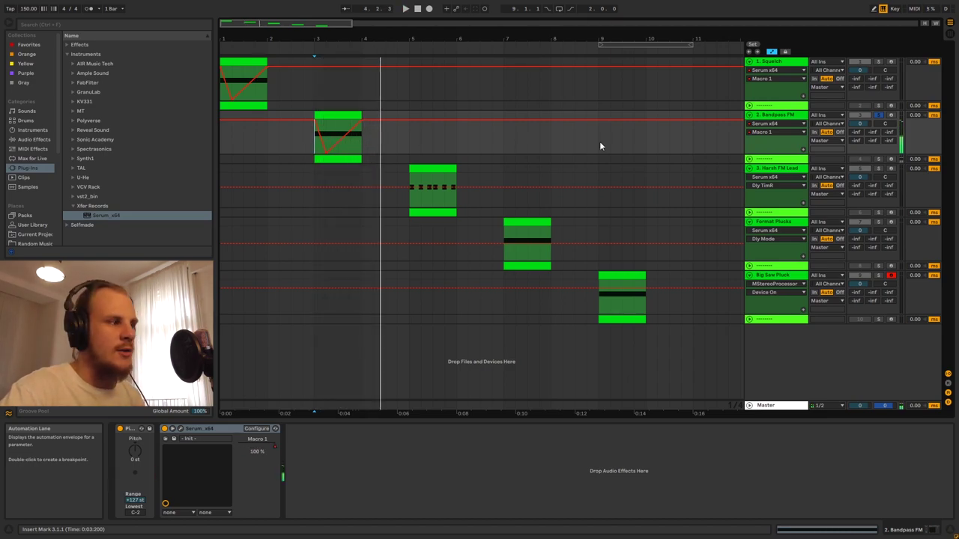
Open the Serum Init patch on the empty track beneath Bandpass FM.
click(749, 160)
click(771, 161)
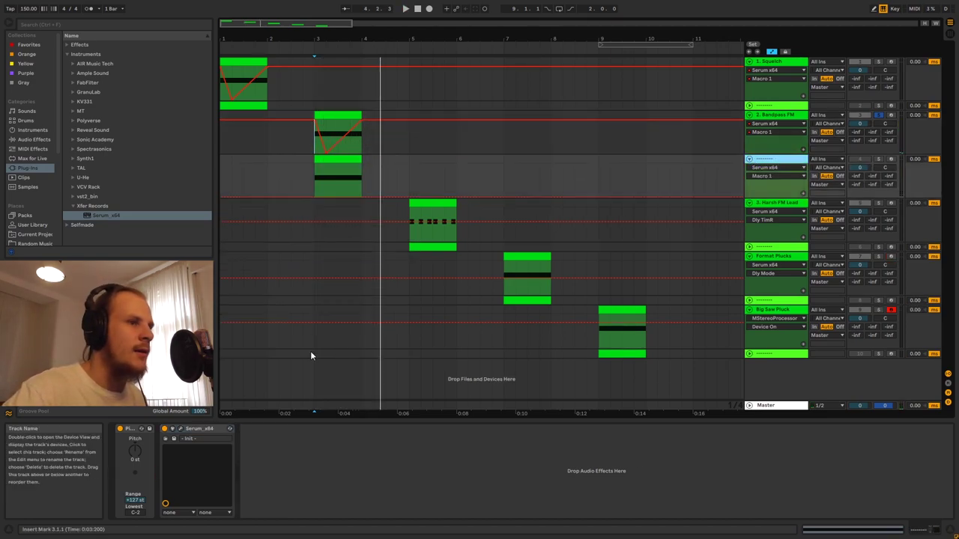
click(179, 429)
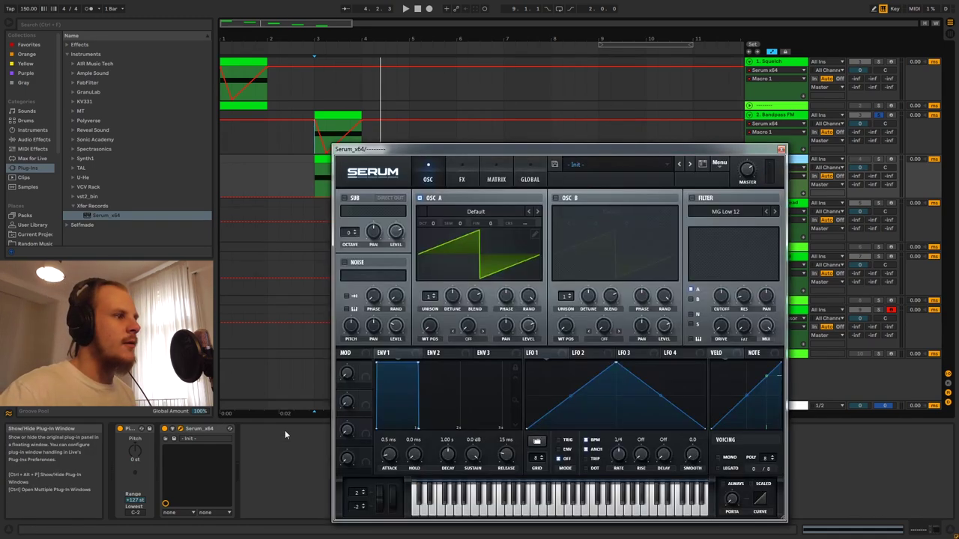
Load the Basic Shapes wavetable into oscillator A and turn on oscillator B.
click(502, 212)
mouse_move(475, 225)
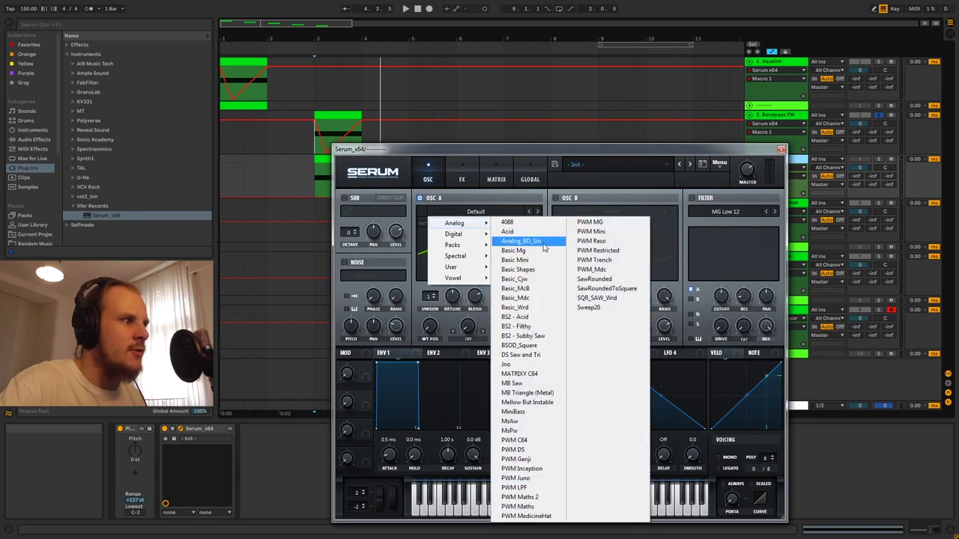
click(523, 269)
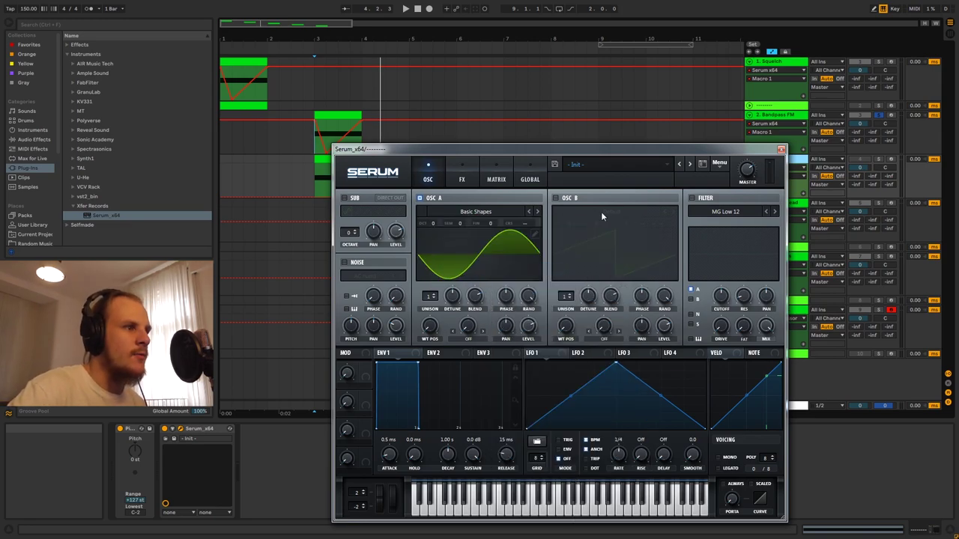
click(555, 198)
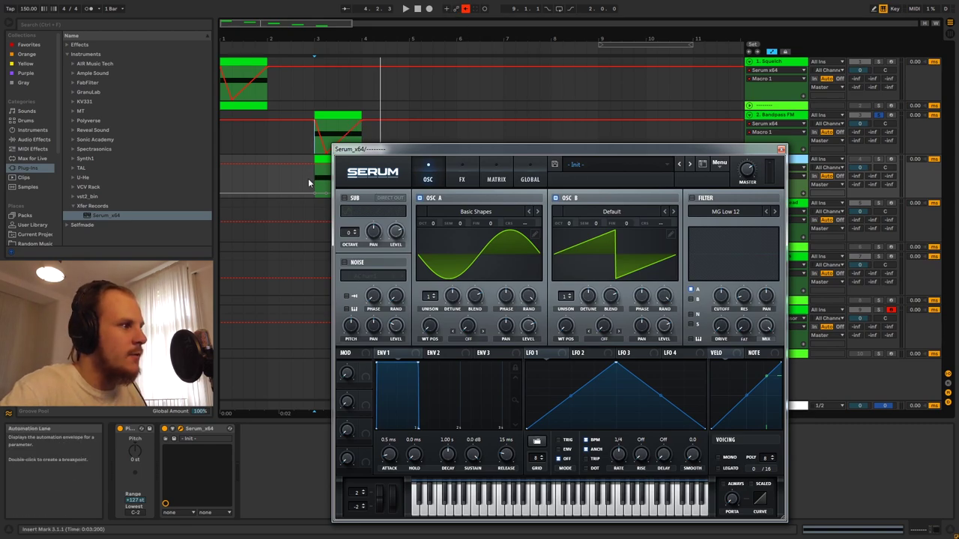
drag(304, 180, 463, 181)
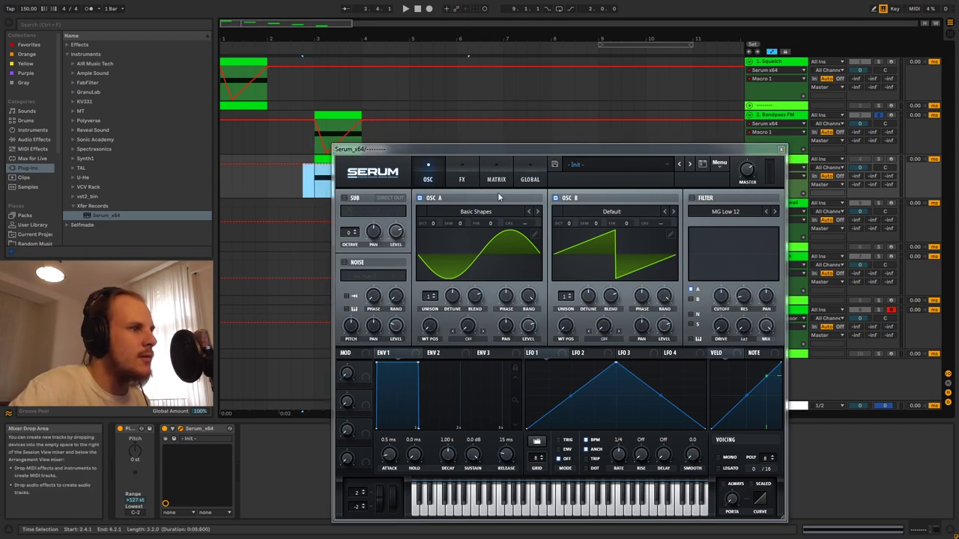
Load Squelchy FM 1 [SL] into oscillator B, shift its wavetable position, and set level to 0%.
click(603, 212)
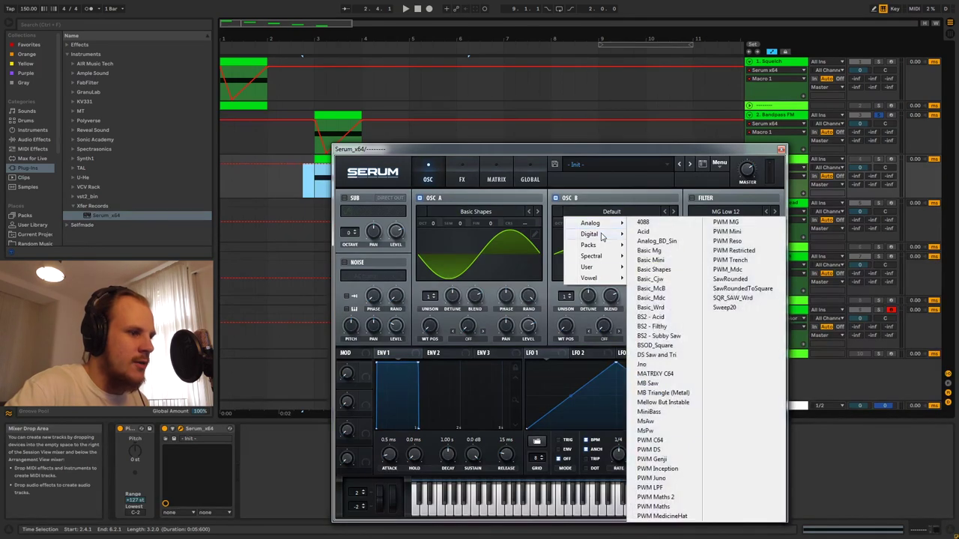
mouse_move(604, 256)
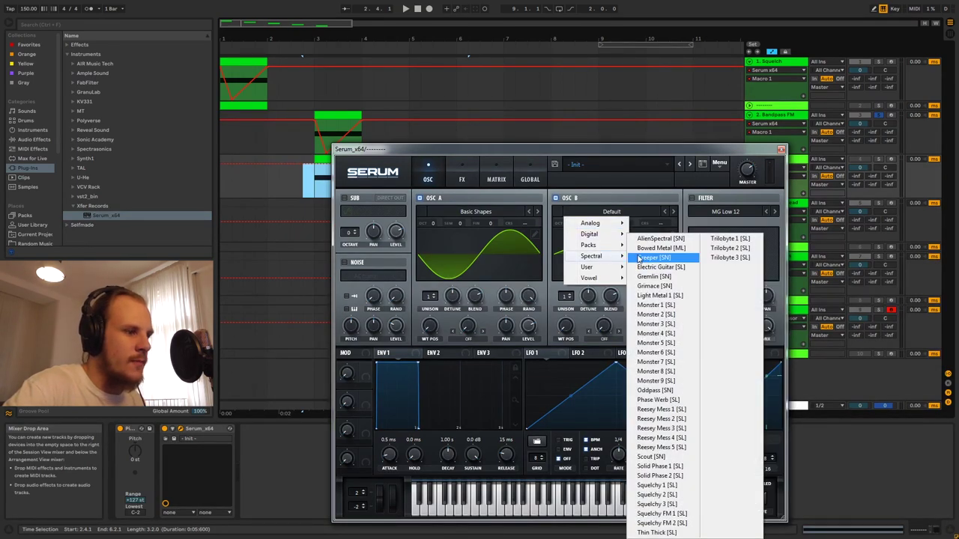
click(659, 514)
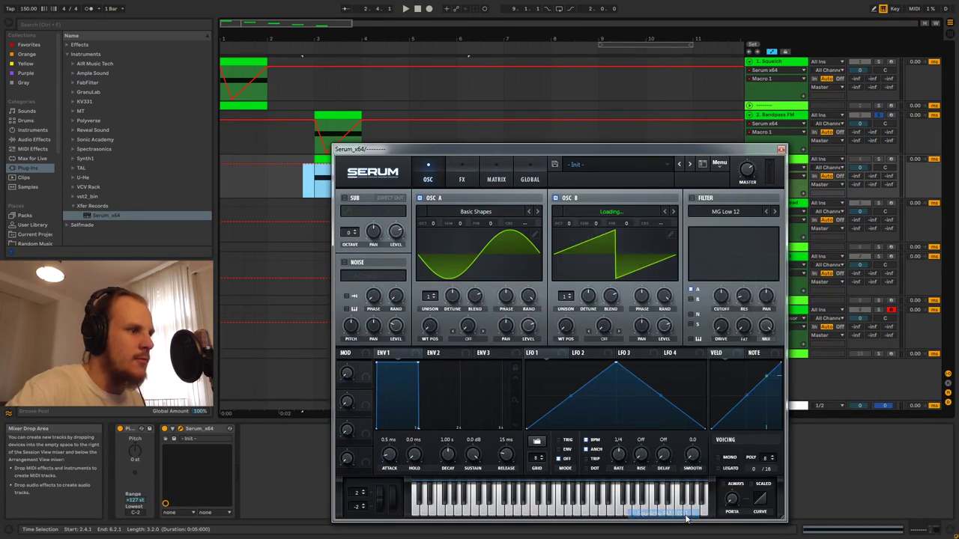
drag(575, 340, 618, 225)
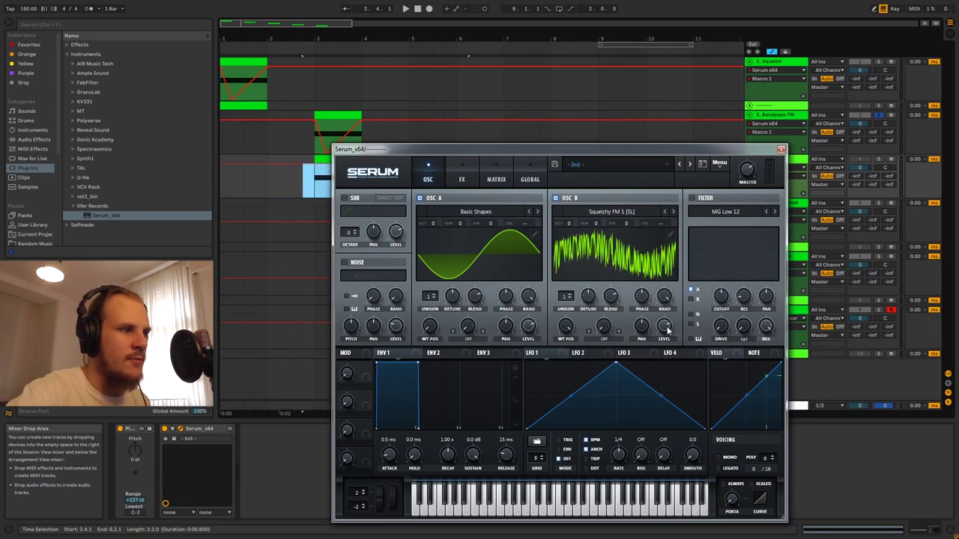
drag(667, 329, 661, 438)
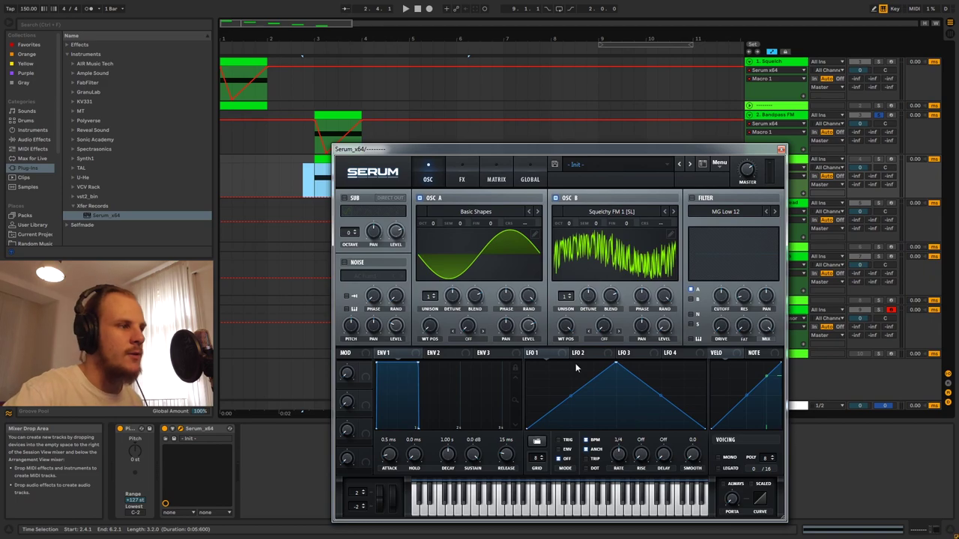
Set oscillator A's warp to FM (from B) at about 43% and record-arm the track.
click(468, 338)
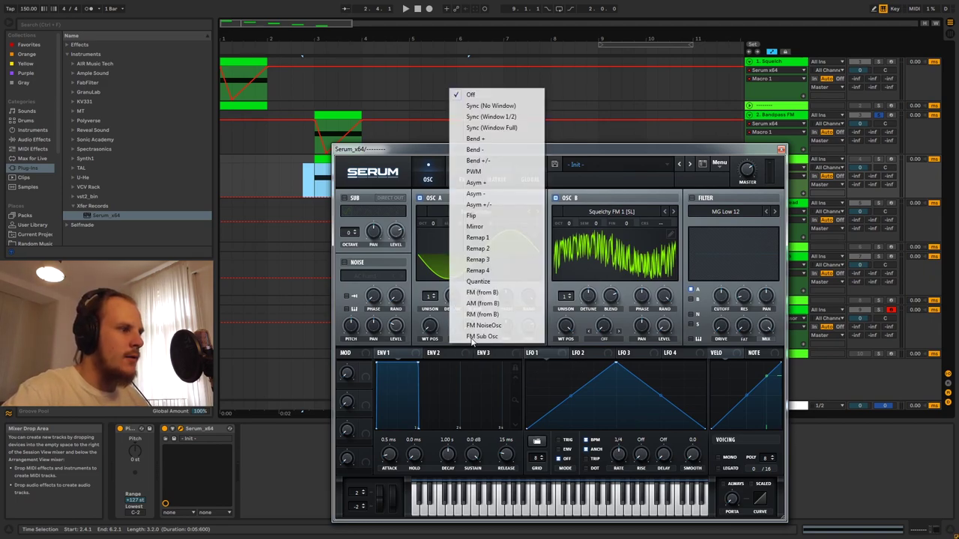
click(493, 298)
drag(469, 326, 473, 283)
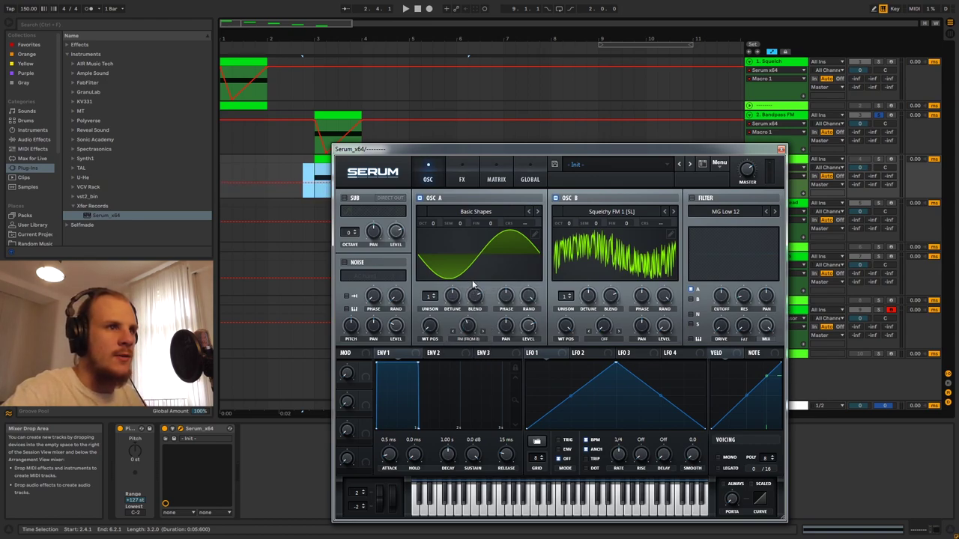
click(881, 161)
click(890, 159)
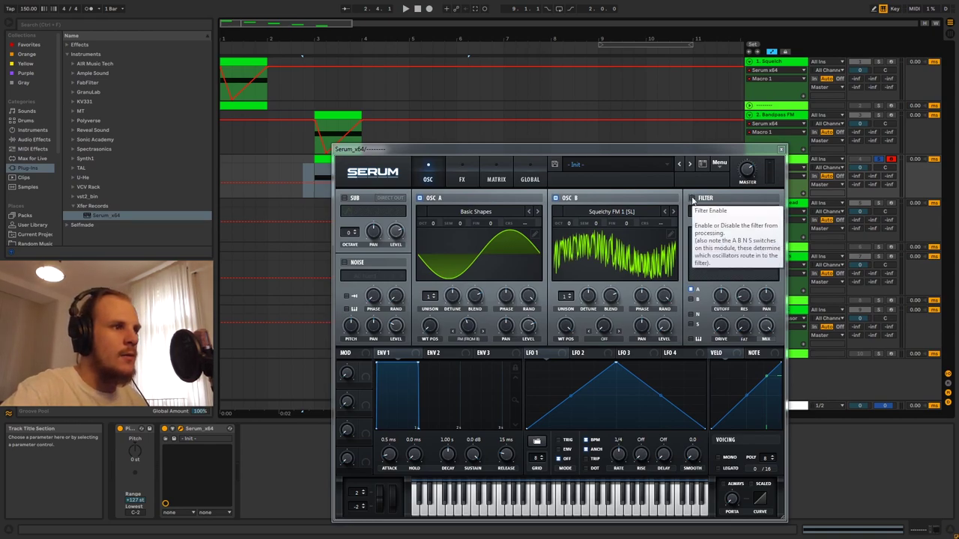
Set Serum's filter type to Band 24 and raise Macro 1 to 25%.
click(725, 212)
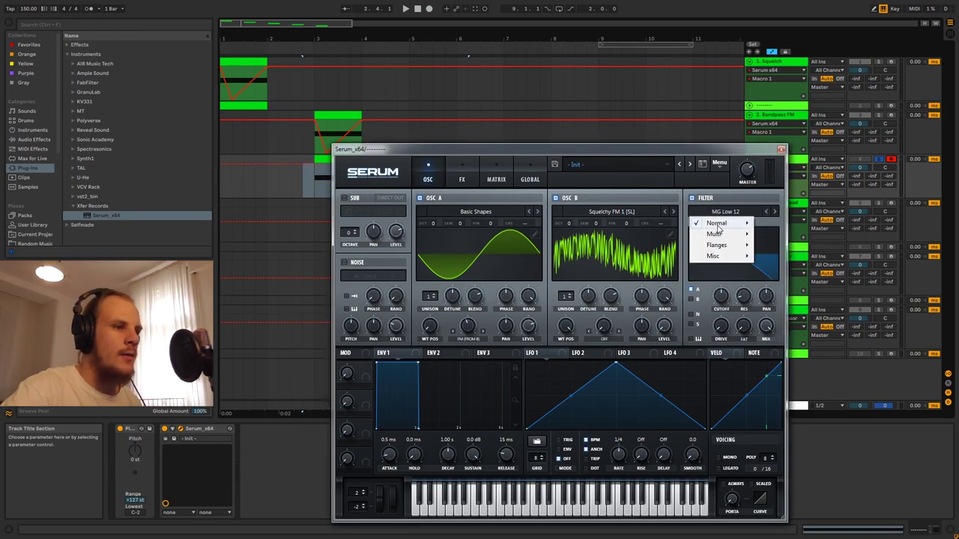
mouse_move(717, 228)
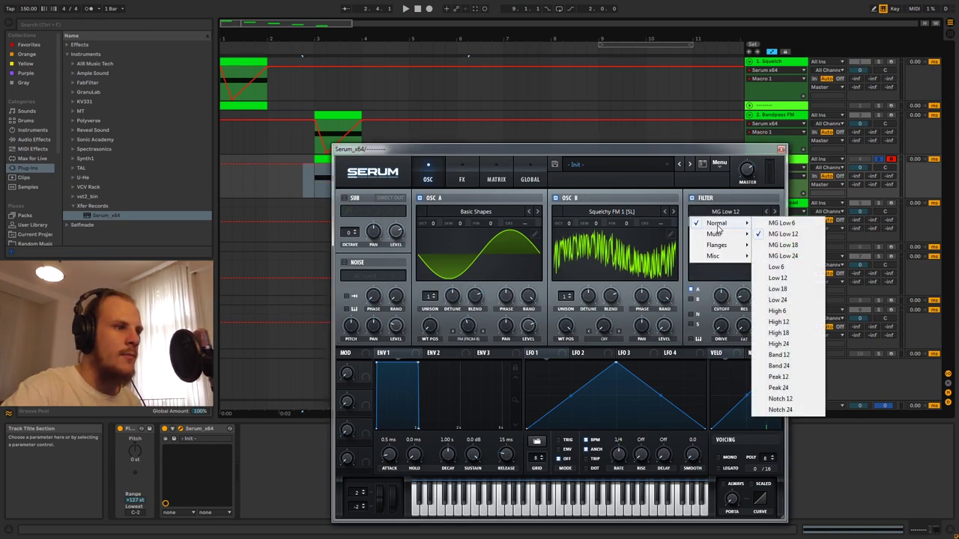
click(785, 366)
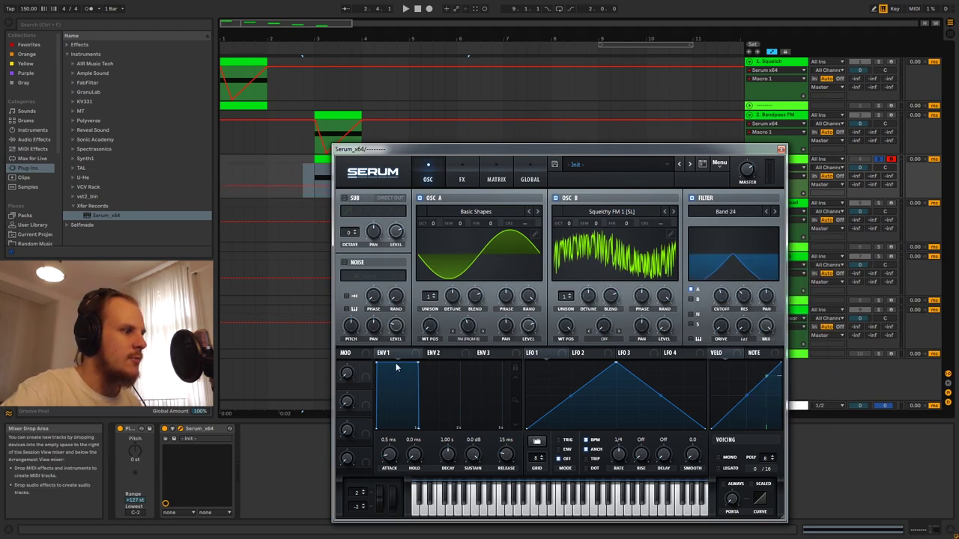
drag(351, 376, 349, 352)
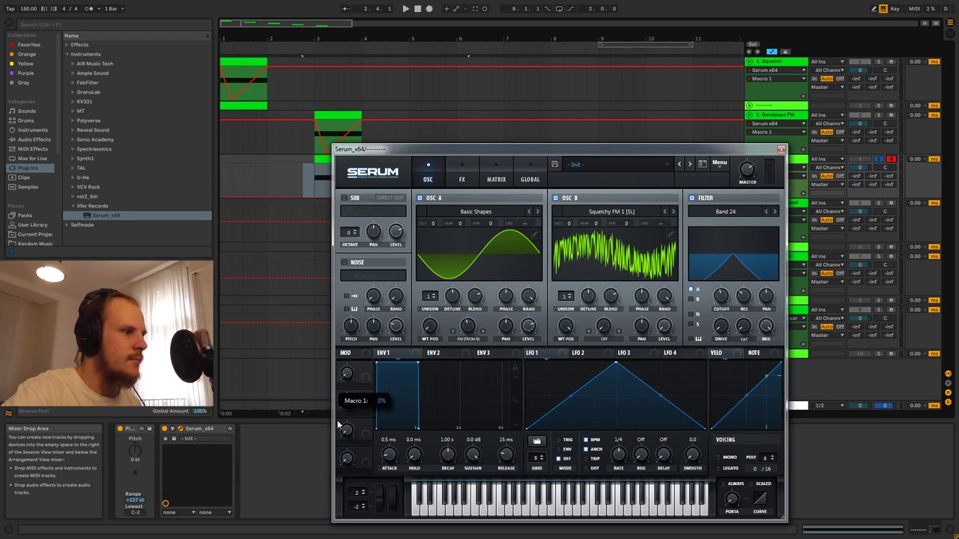
Pull the clip's Macro 1 envelope point to 0.00, set cutoff modulation depth, and drive 41%.
drag(395, 148, 494, 125)
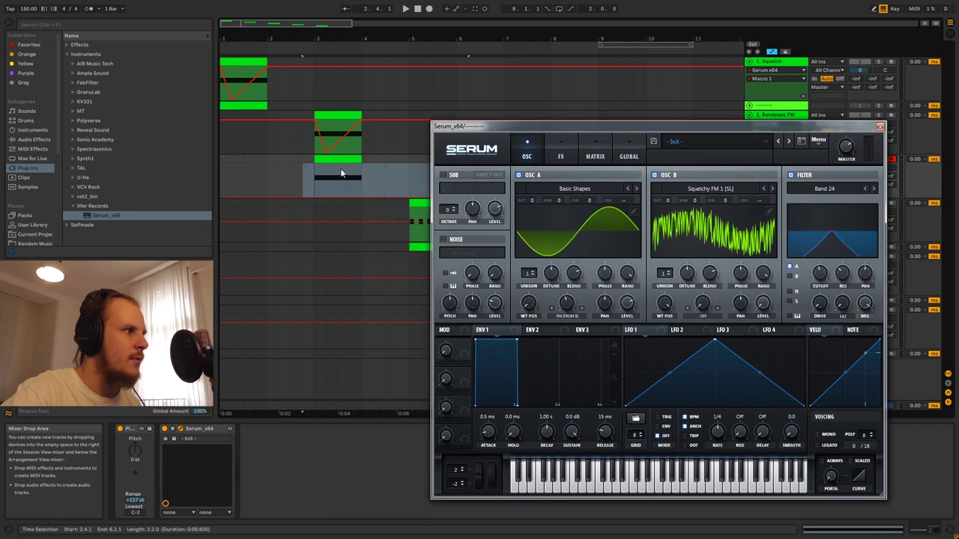
click(322, 195)
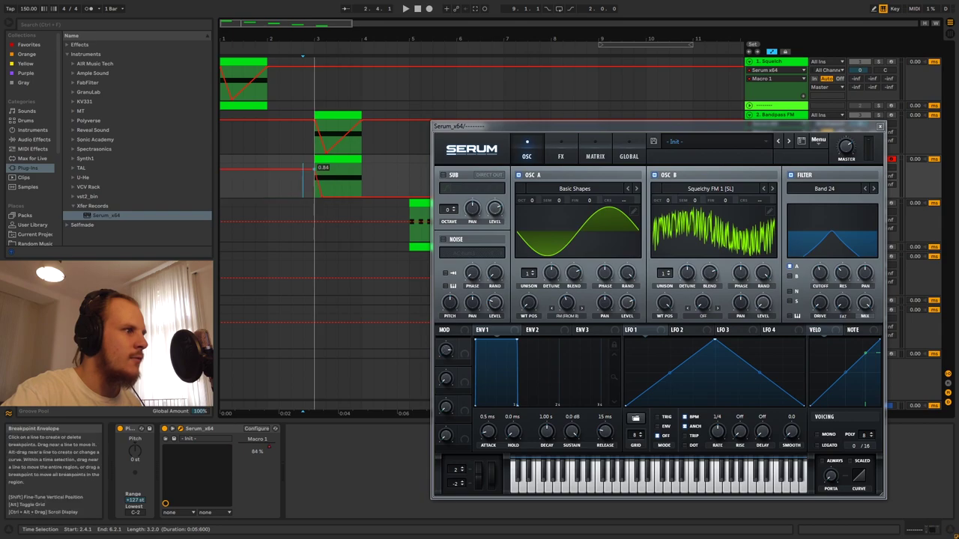
click(361, 196)
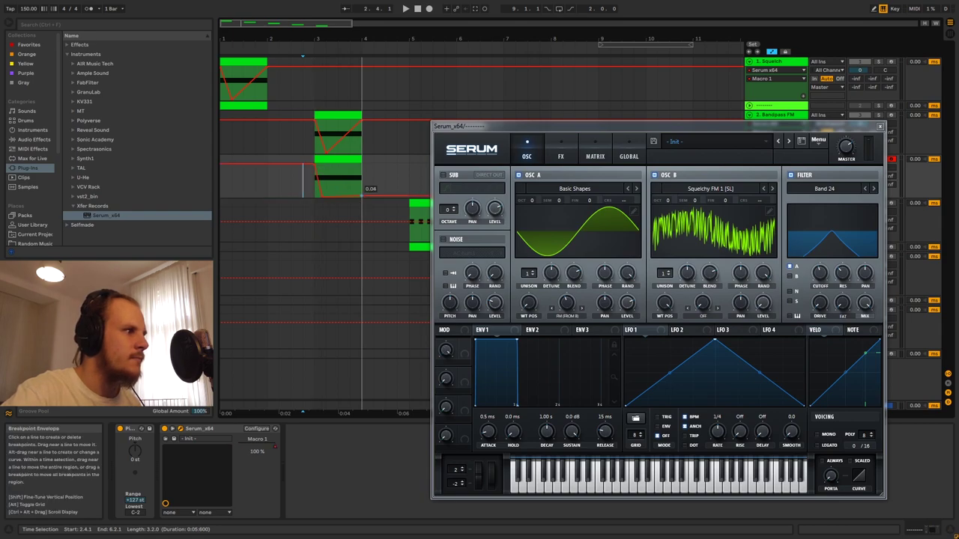
drag(361, 197, 322, 195)
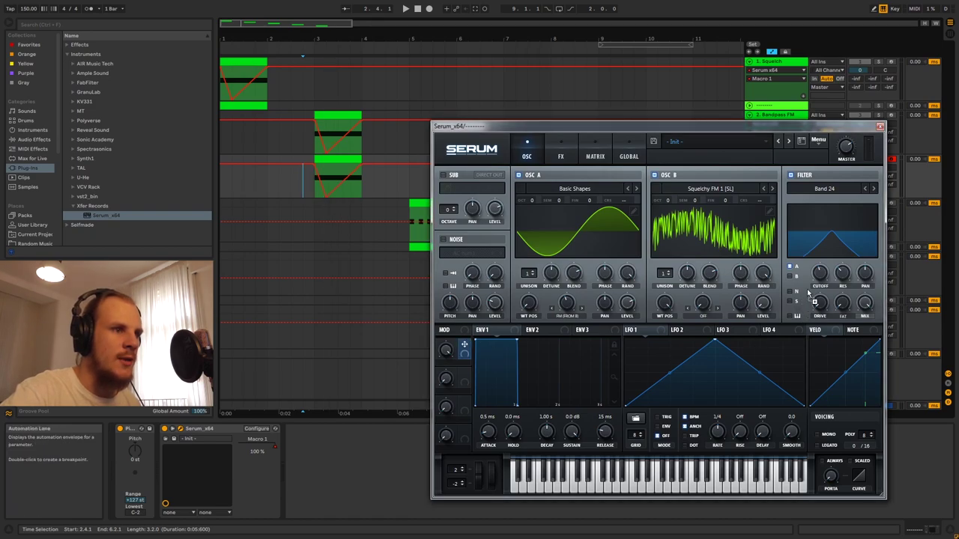
drag(816, 267, 812, 274)
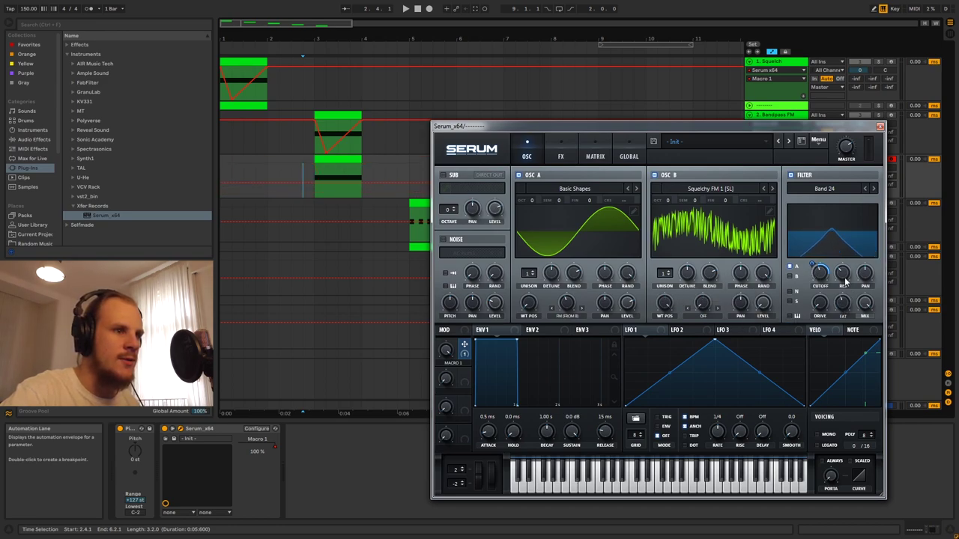
drag(815, 314, 825, 269)
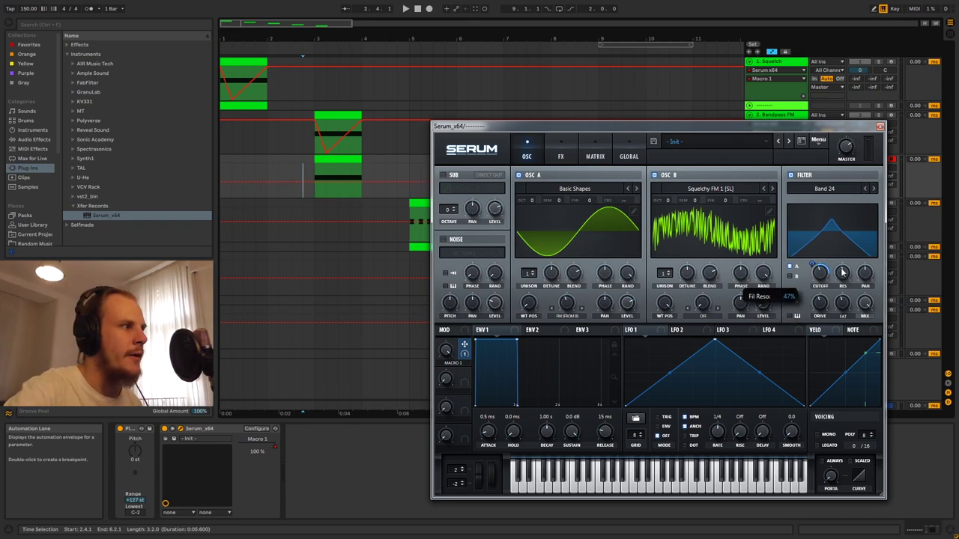
Enable Delay and Reverb, with the delay in ping-pong mode at about 43% wet.
click(348, 173)
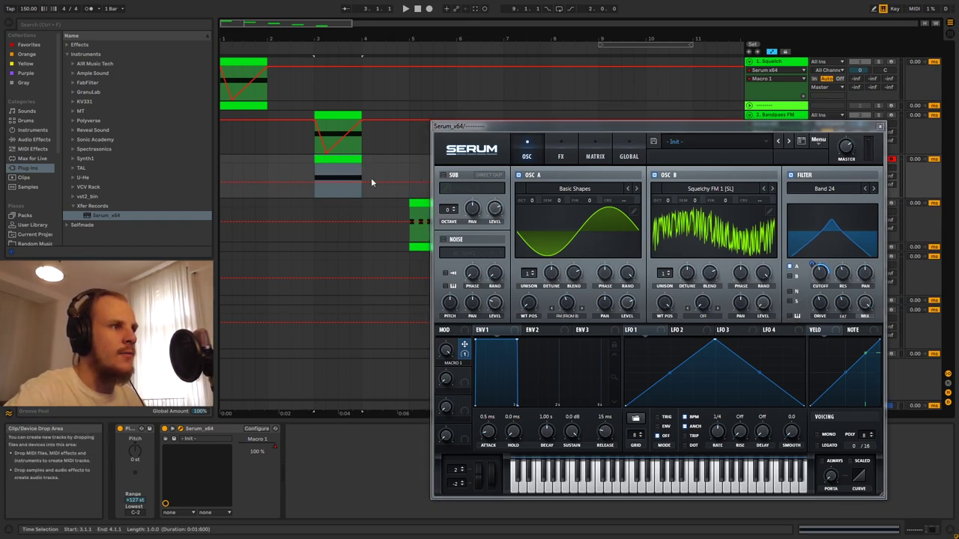
click(561, 154)
click(453, 253)
click(448, 282)
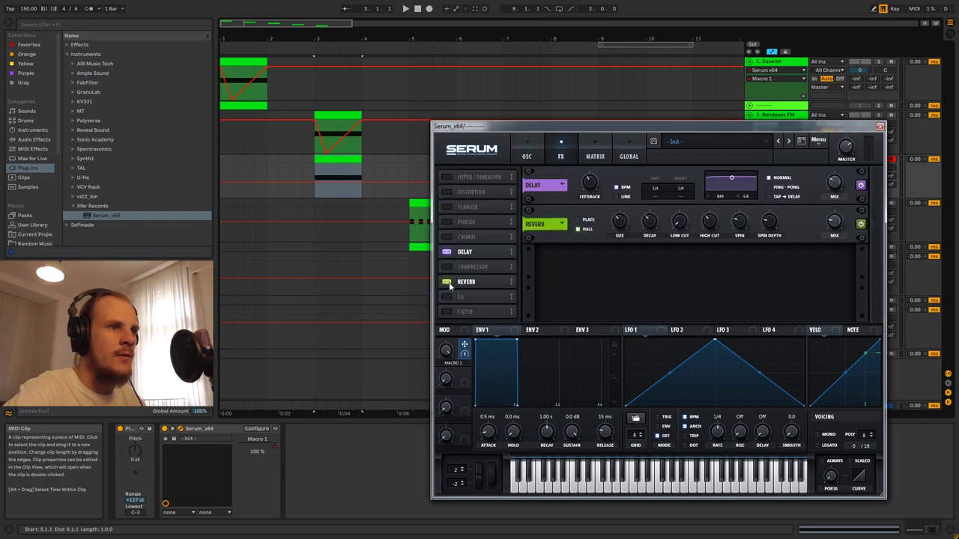
mouse_move(836, 182)
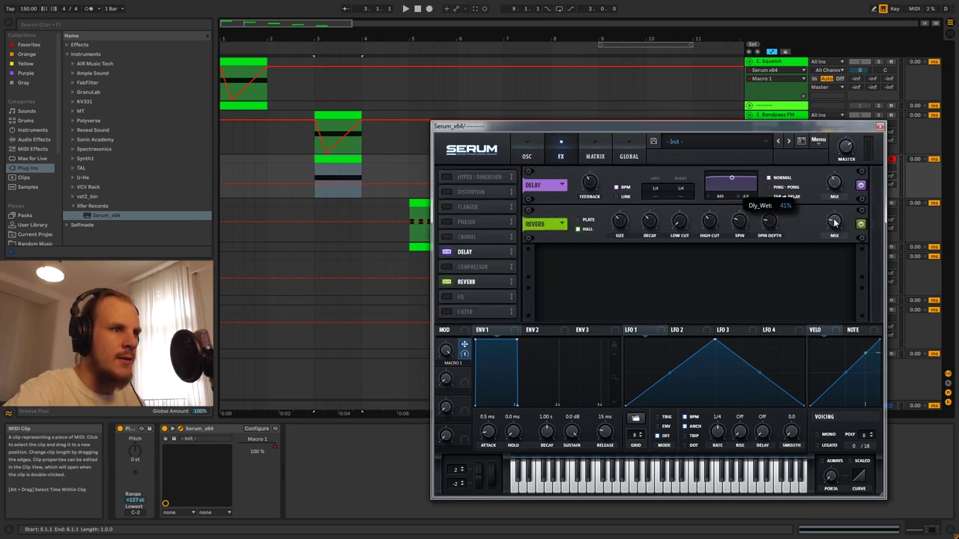
drag(835, 222, 838, 198)
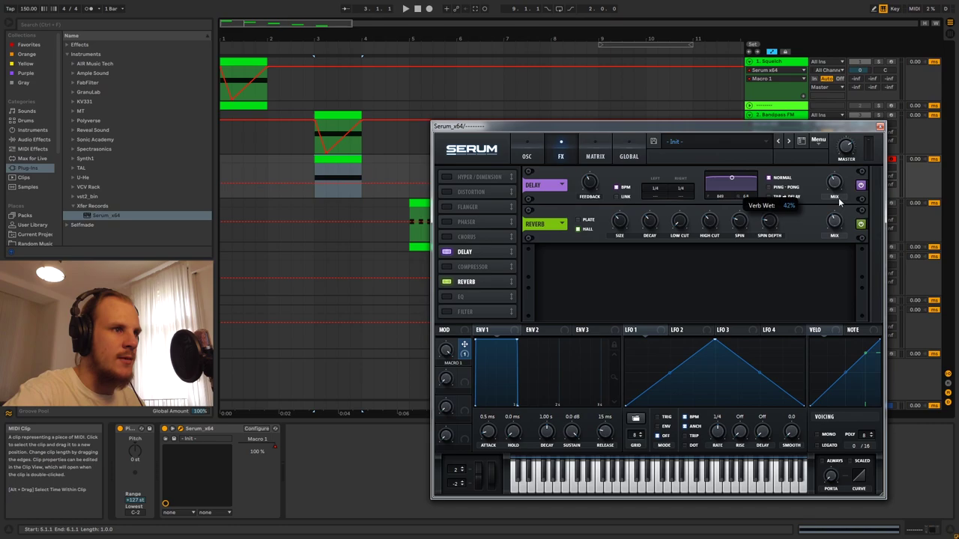
click(774, 188)
Play the bar-3 clip to audition the finished patch.
click(346, 159)
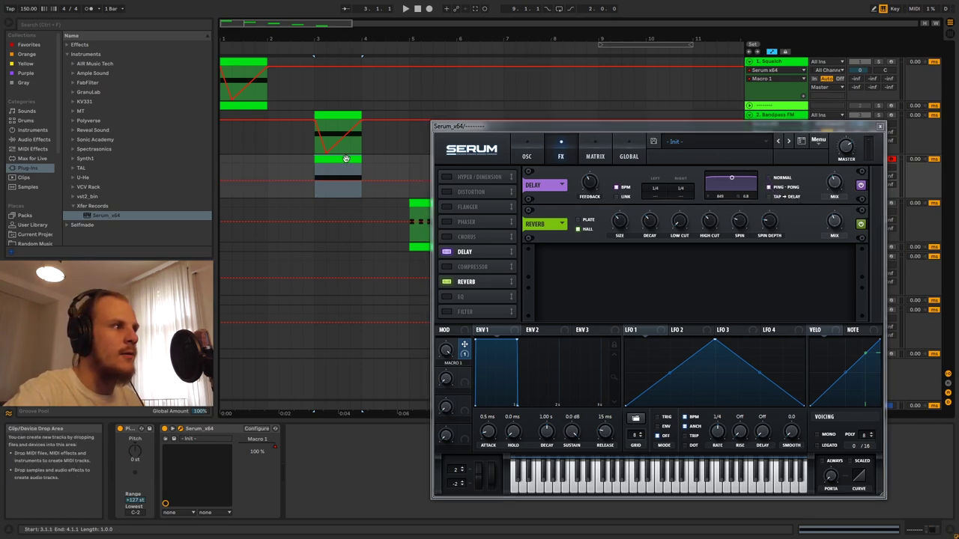
drag(670, 127, 641, 148)
key(space)
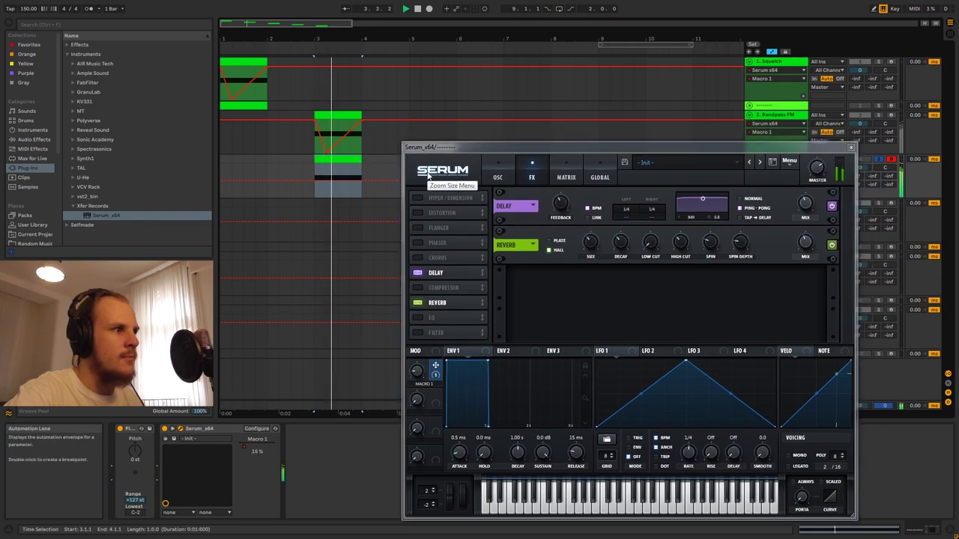
Adjust Macro 1's cutoff modulation amount and audition the bar-3 clip.
click(497, 177)
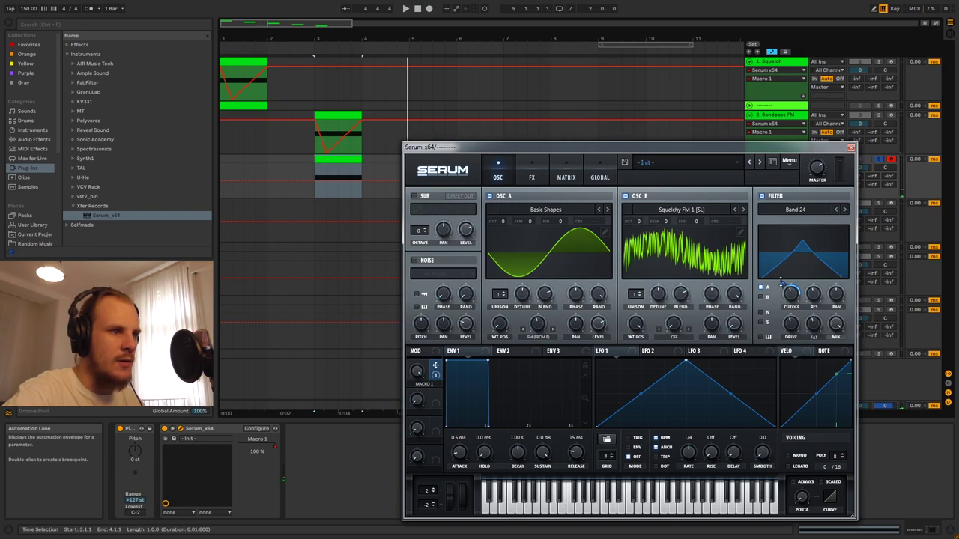
right_click(783, 285)
click(780, 297)
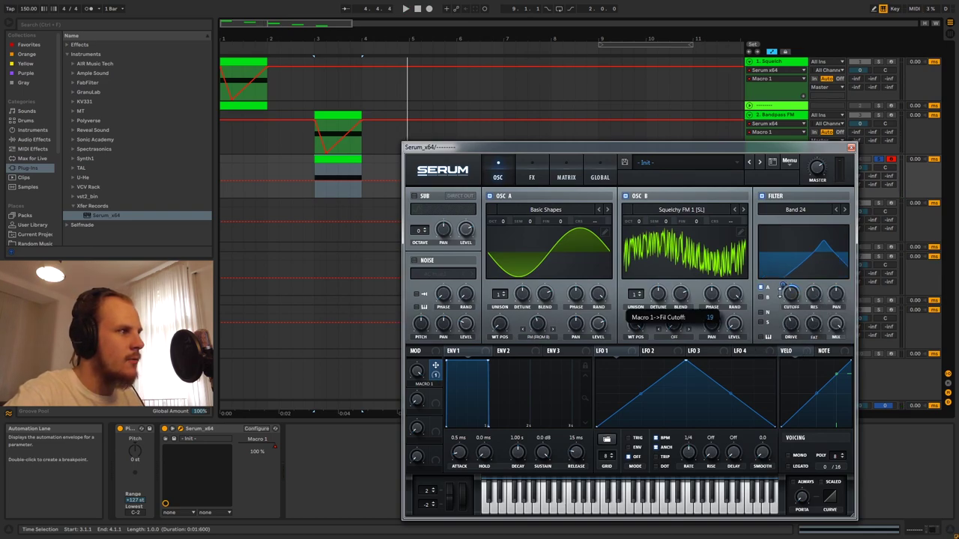
click(338, 160)
key(space)
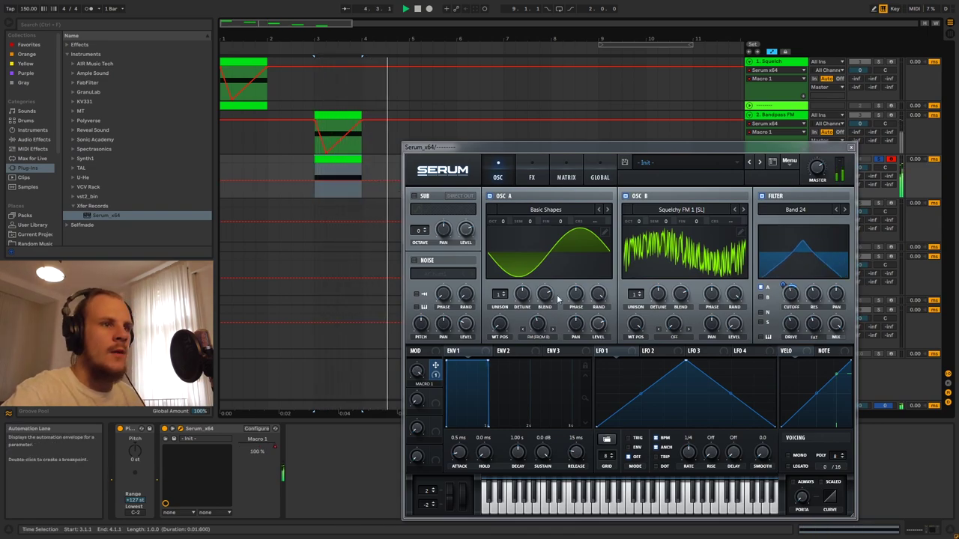
key(space)
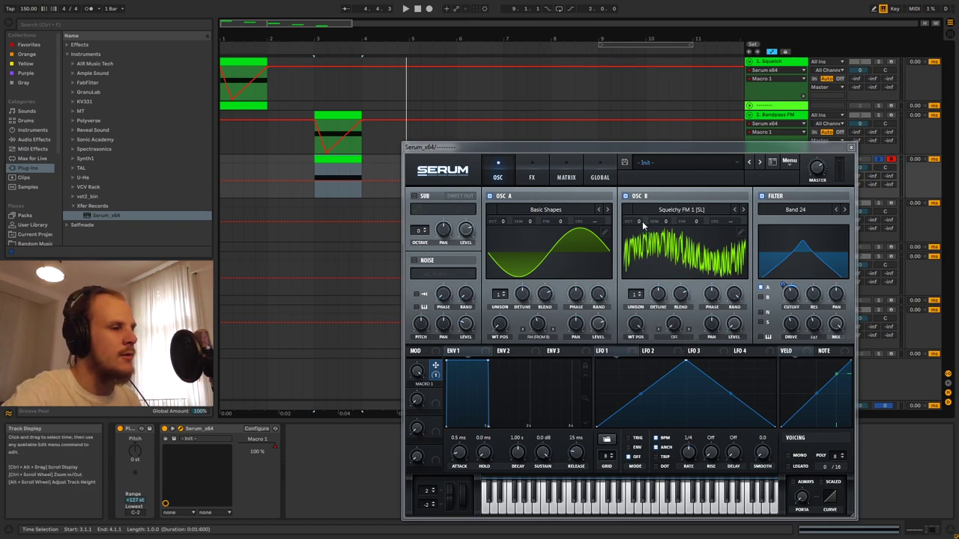
Raise oscillator B by one octave (+1) and audition the result.
drag(639, 222, 639, 210)
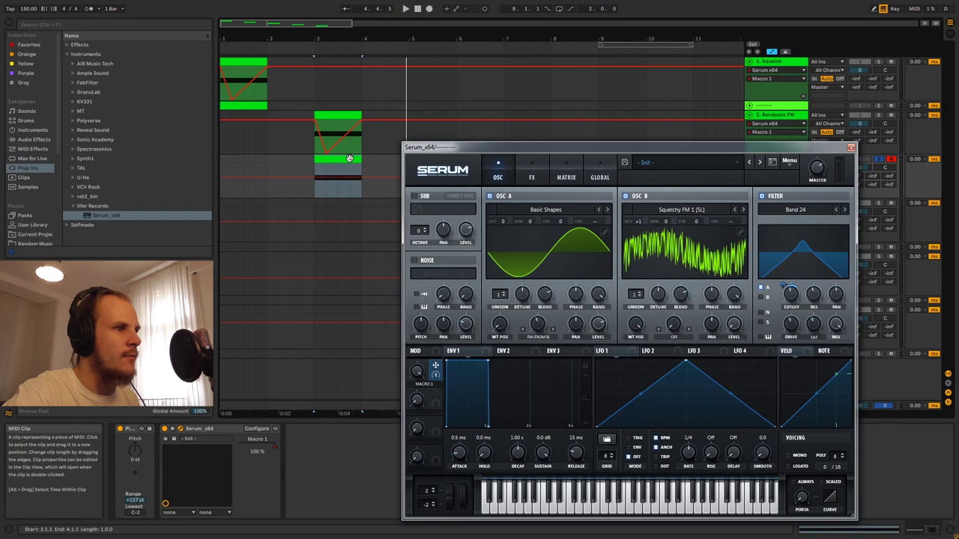
key(space)
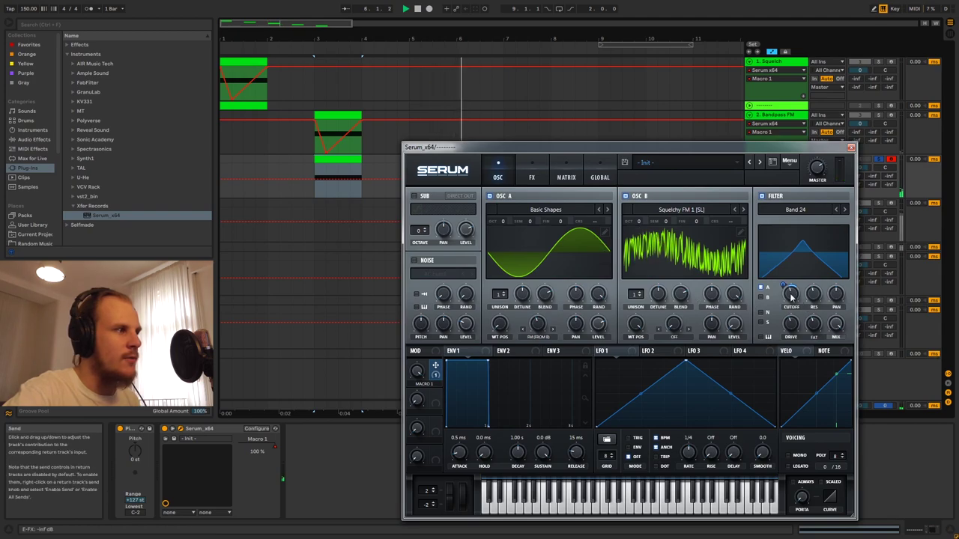
key(space)
key(space)
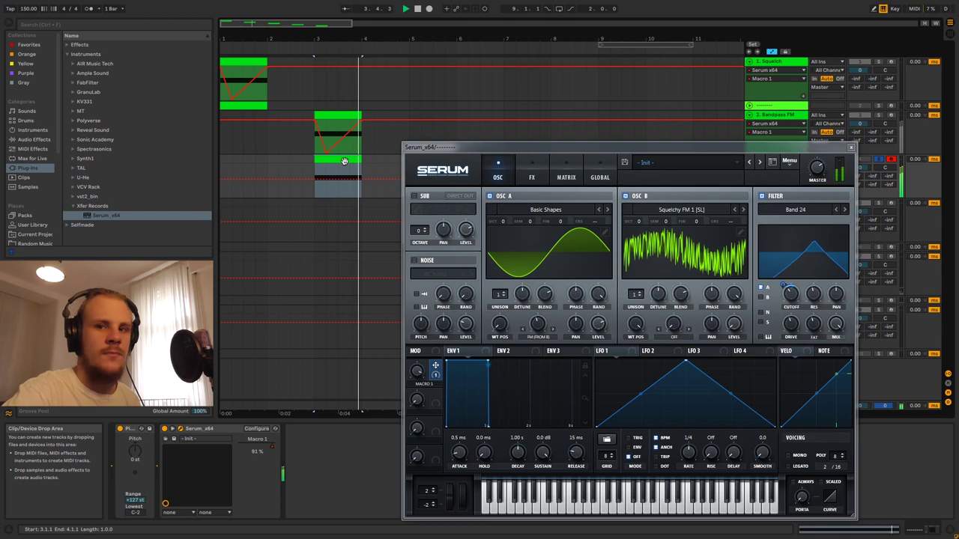
key(space)
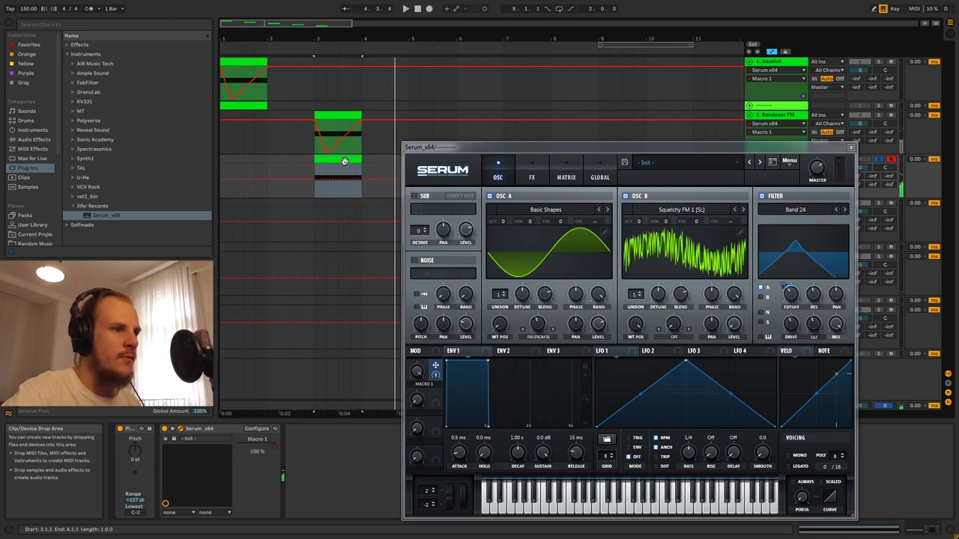
Step oscillator B's wavetable via Squelchy FM 2 to Thin Thick [SL], auditioning each.
right_click(793, 294)
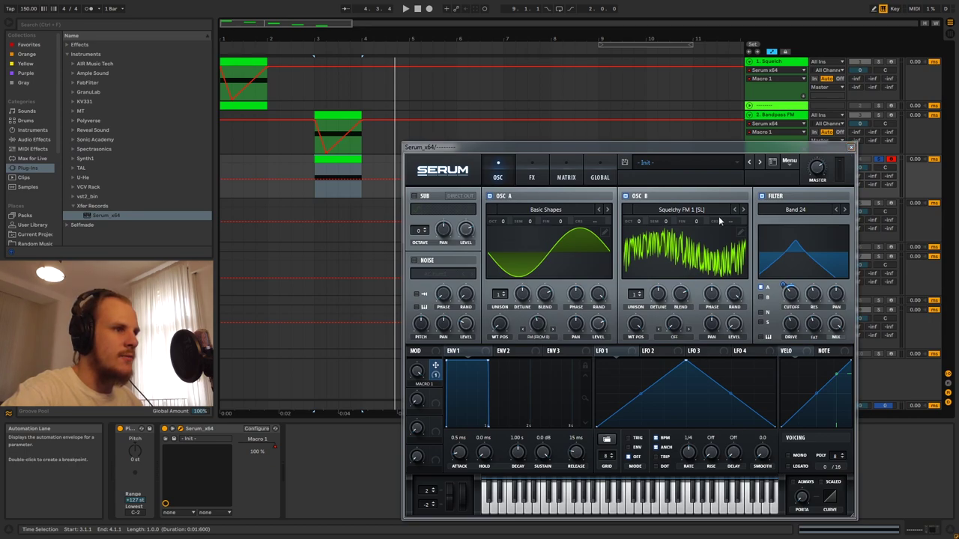
click(743, 210)
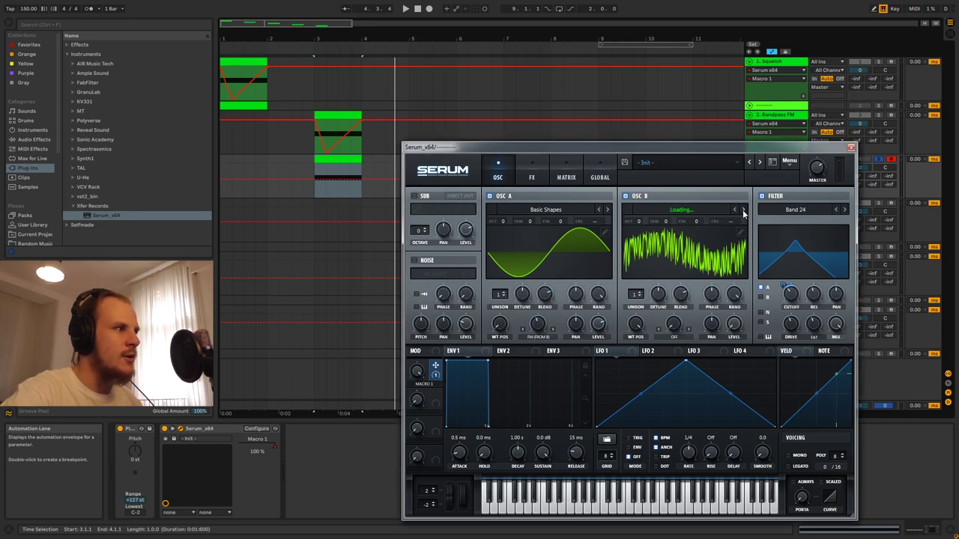
click(346, 160)
key(space)
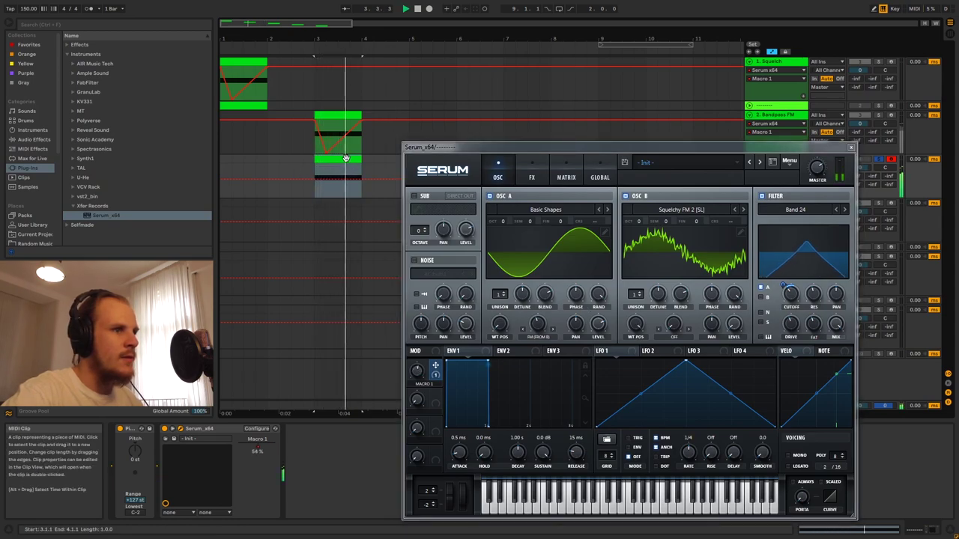
click(743, 212)
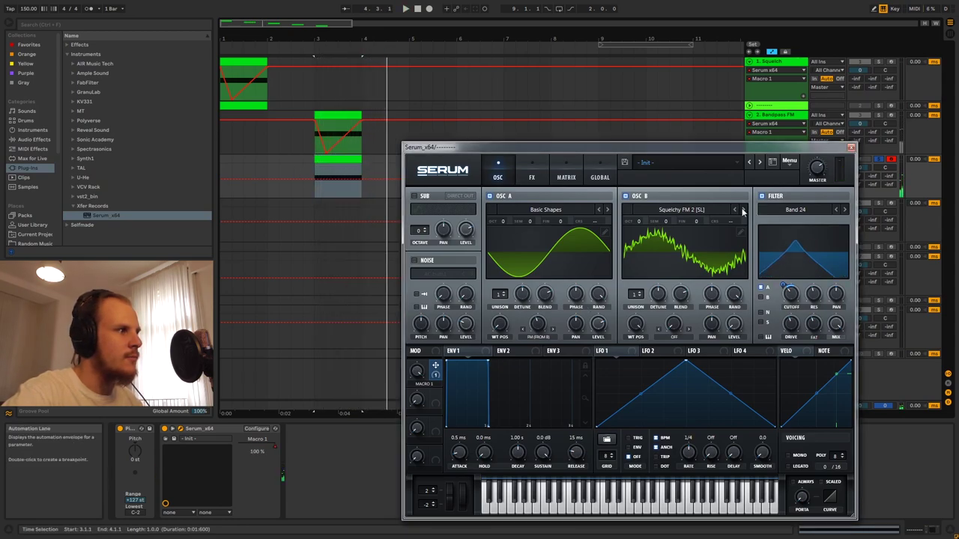
click(743, 212)
click(337, 161)
key(space)
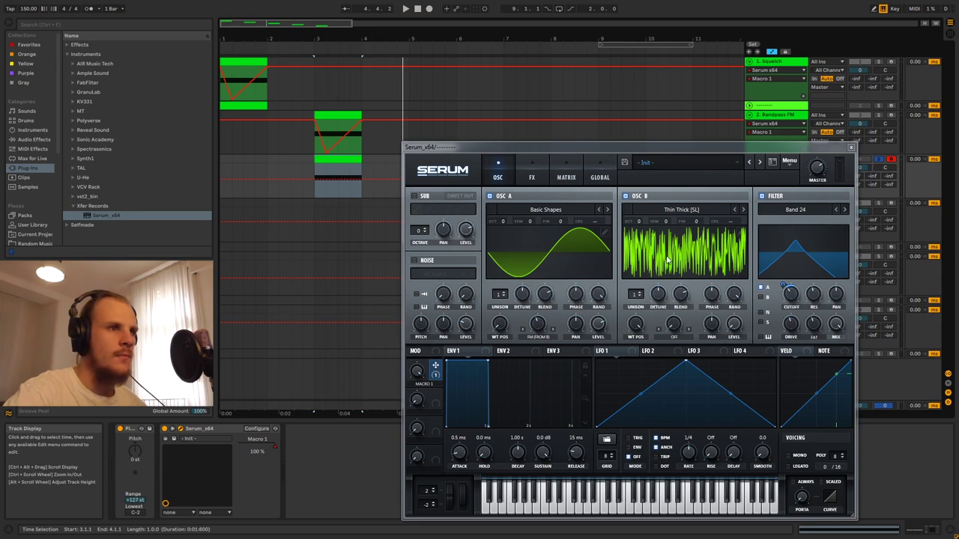
Close Serum and unfold the lane beneath the Harsh FM Lead track.
click(852, 150)
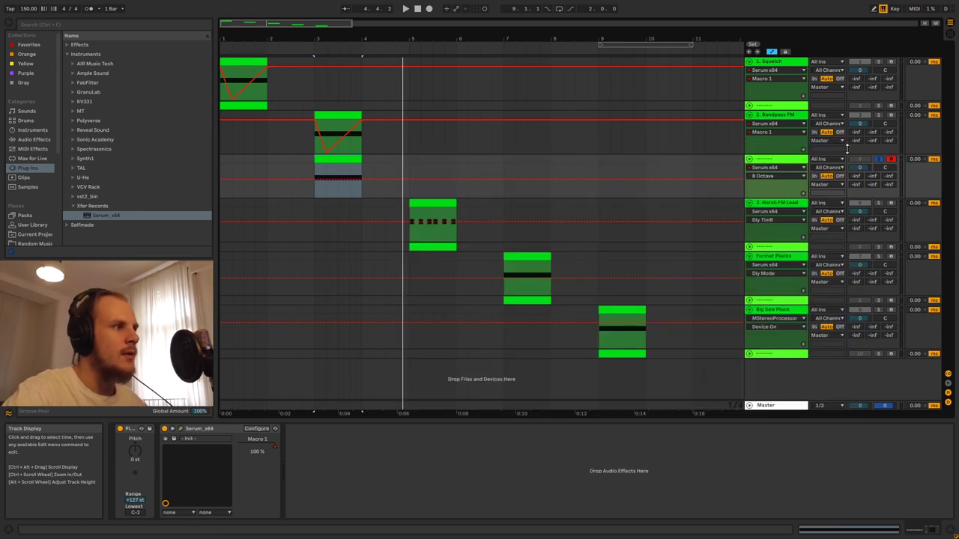
click(751, 161)
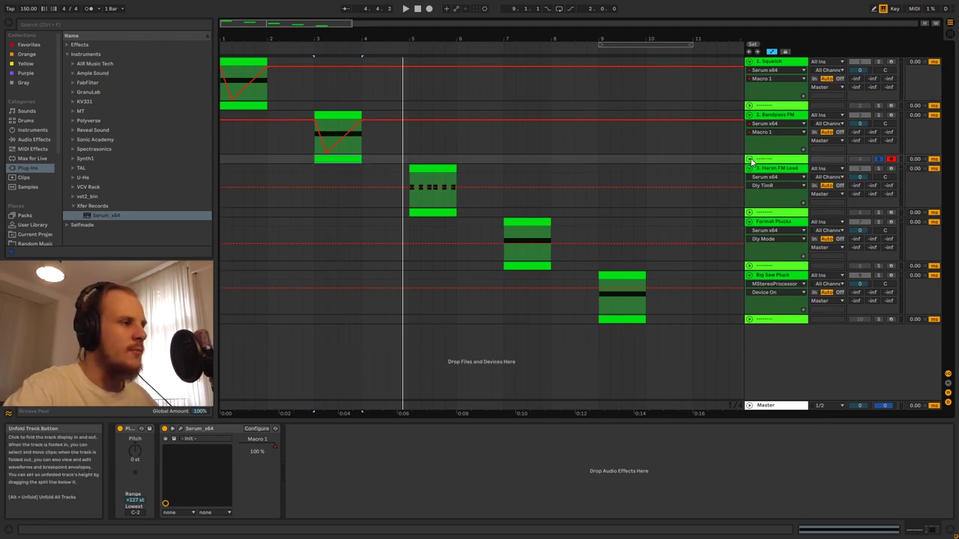
click(775, 168)
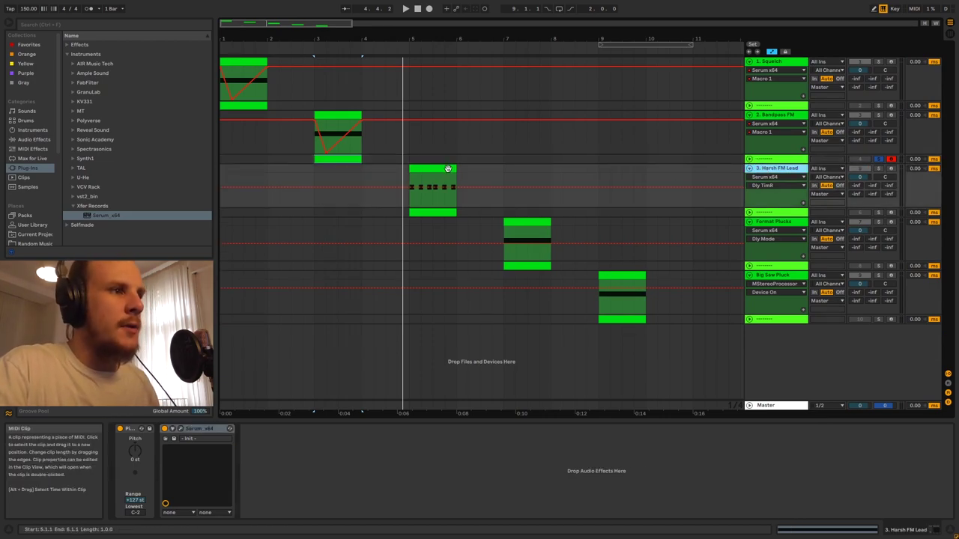
click(749, 213)
click(769, 215)
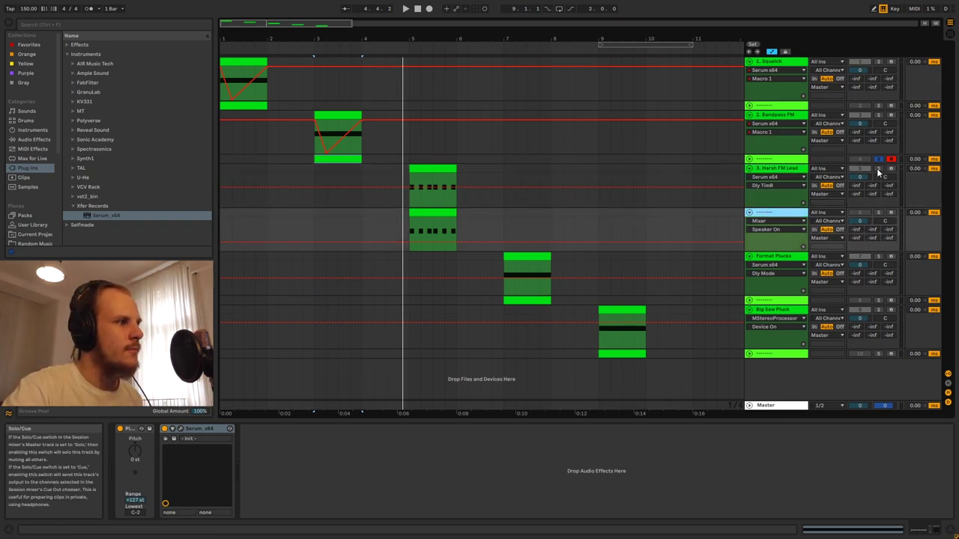
Audition the bar-5 Harsh FM Lead clip, then select the track below.
click(427, 167)
key(space)
click(779, 215)
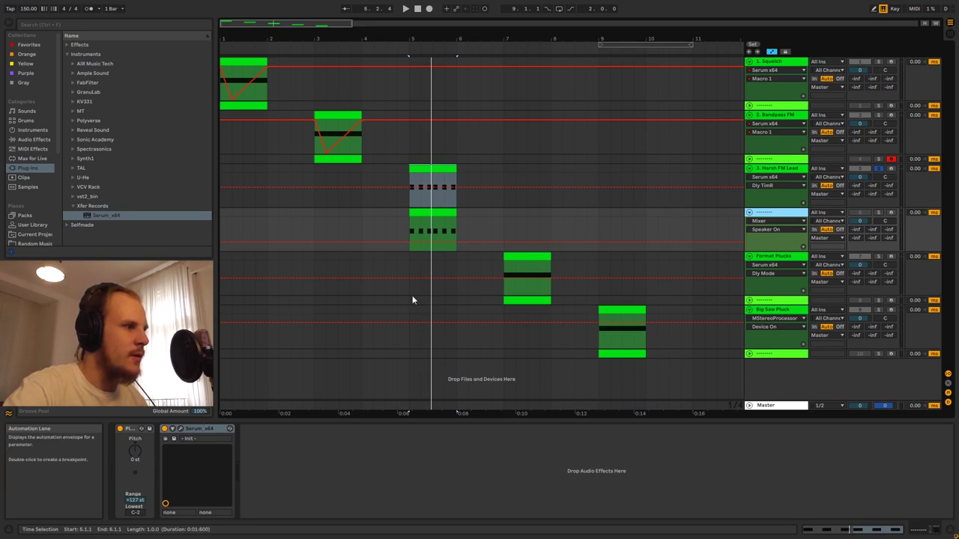
Load Shrats into oscillator A at wavetable position 169 and arm the fourth track.
click(181, 431)
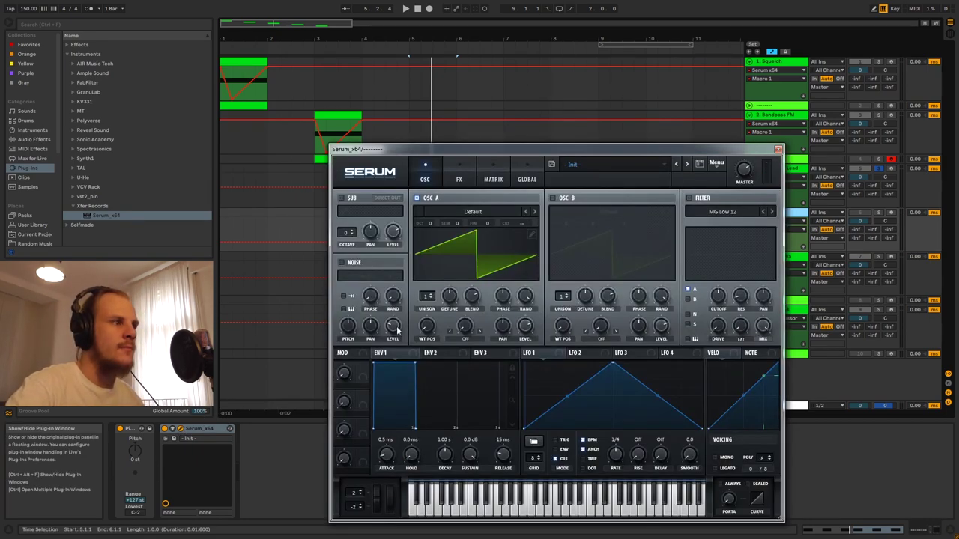
click(493, 212)
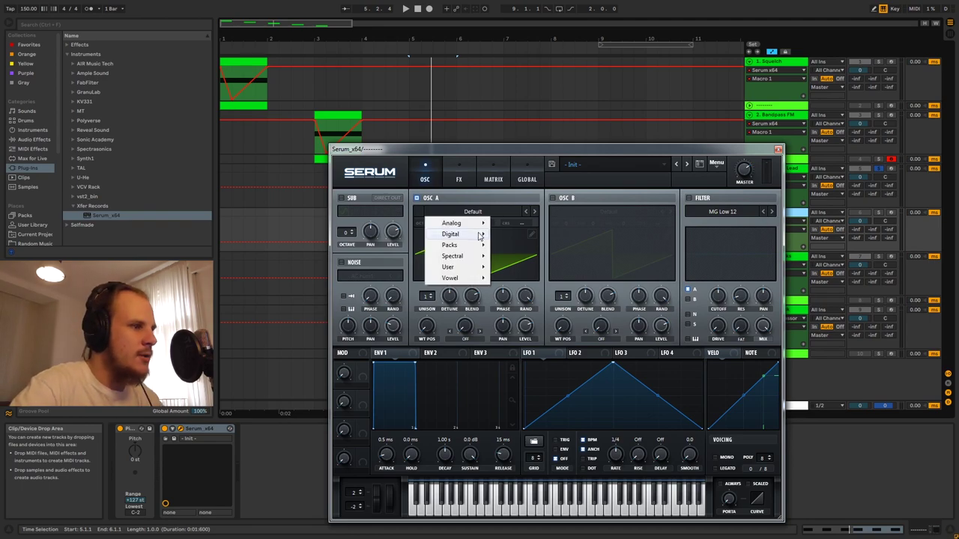
mouse_move(475, 232)
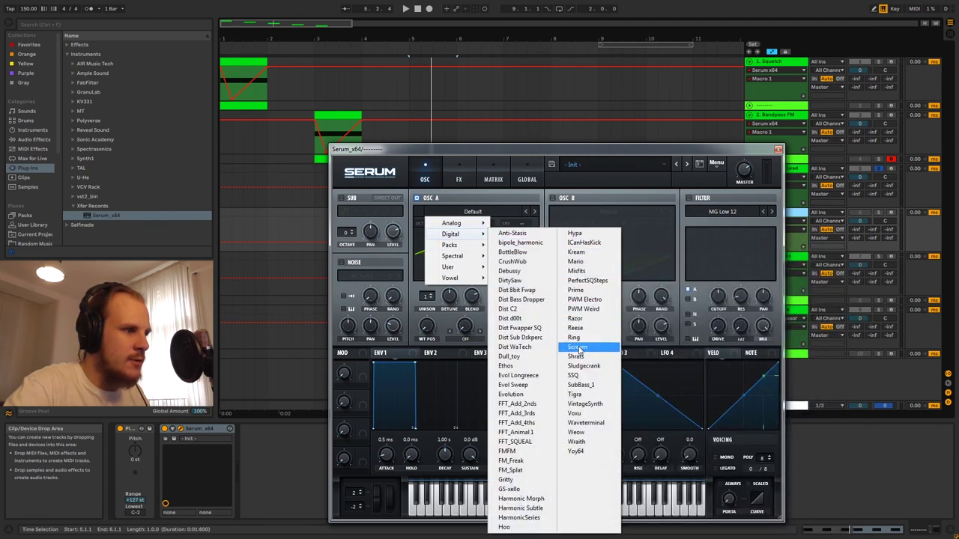
click(590, 357)
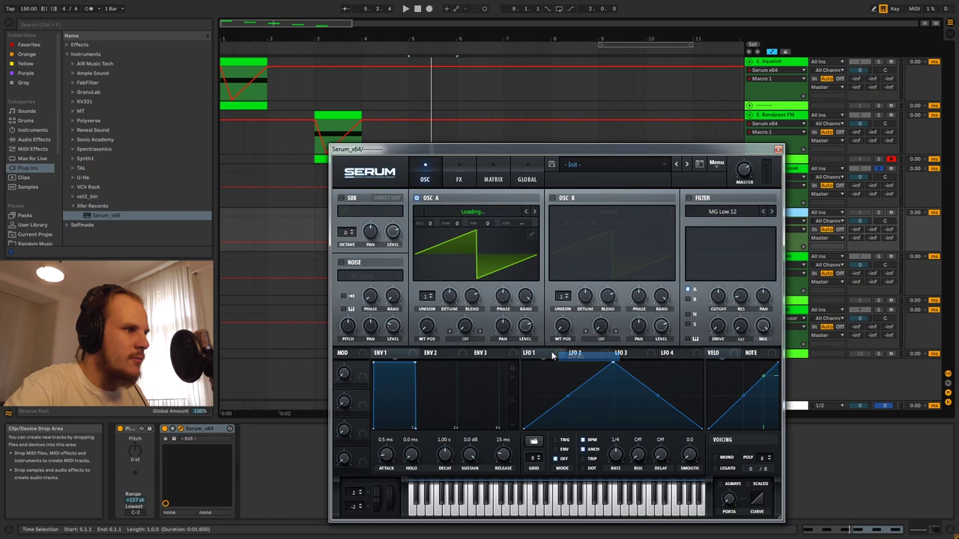
mouse_move(432, 330)
mouse_down()
mouse_move(437, 258)
mouse_move(427, 311)
mouse_up()
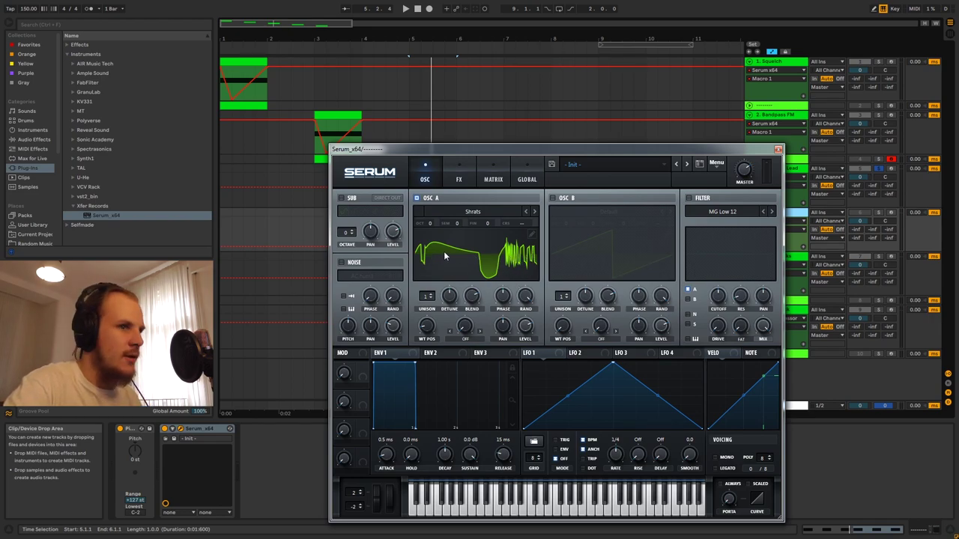
click(890, 169)
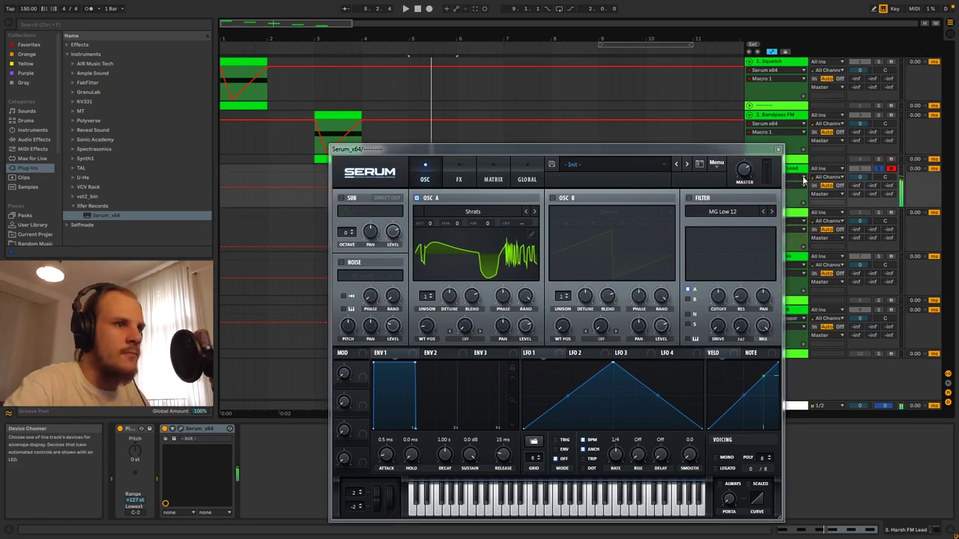
click(890, 213)
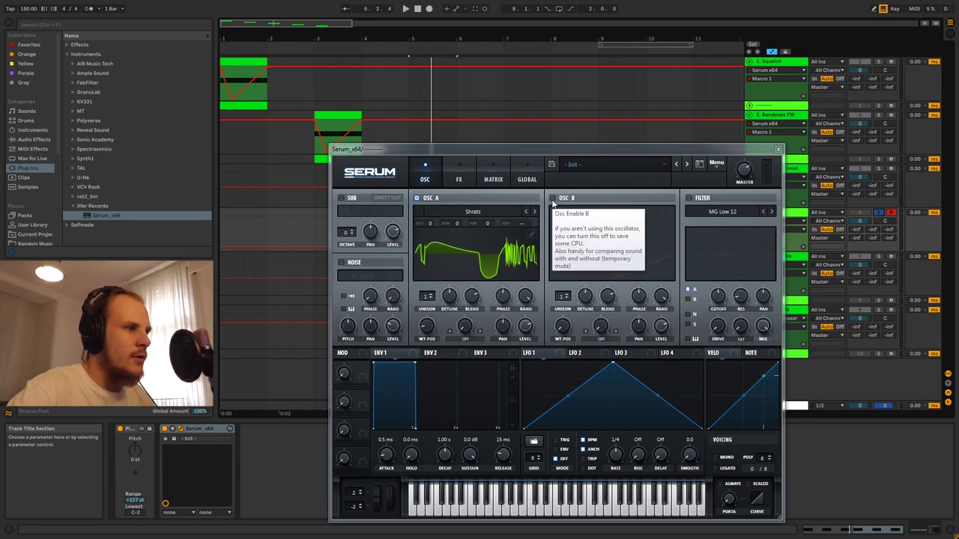
Enable oscillator B with the Reese wavetable at position 41.
click(552, 199)
click(597, 212)
mouse_move(618, 237)
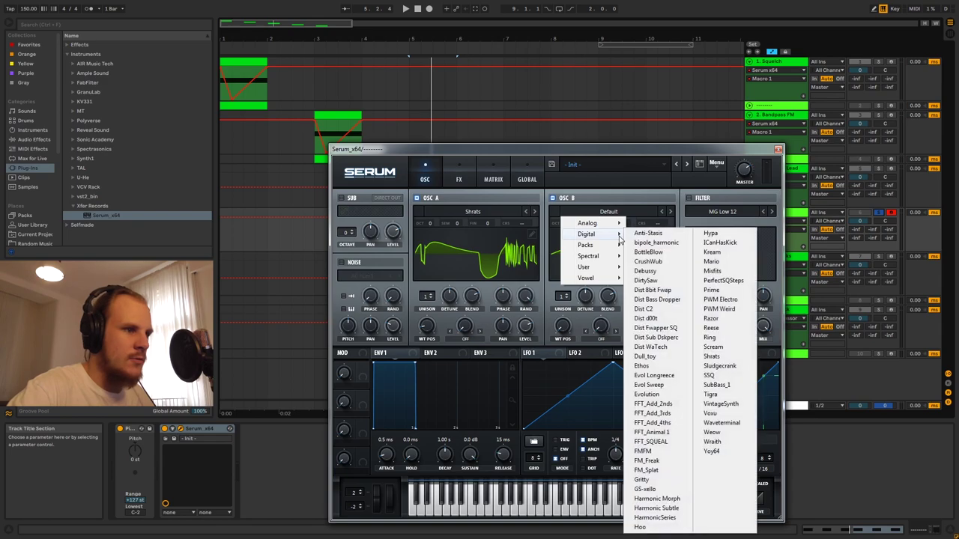
click(711, 327)
drag(558, 321, 582, 263)
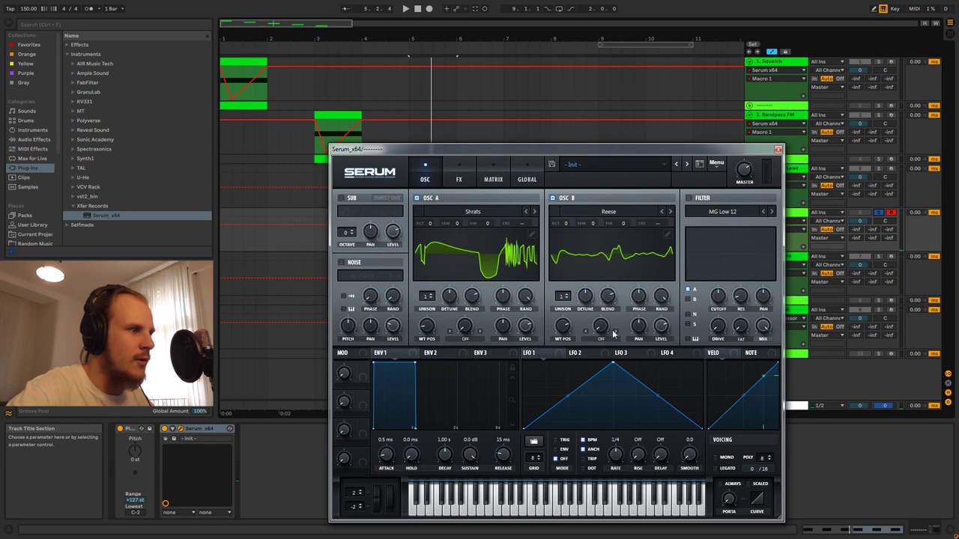
Set oscillator A's warp to FM (From B) and raise oscillator B one octave.
click(470, 340)
click(483, 292)
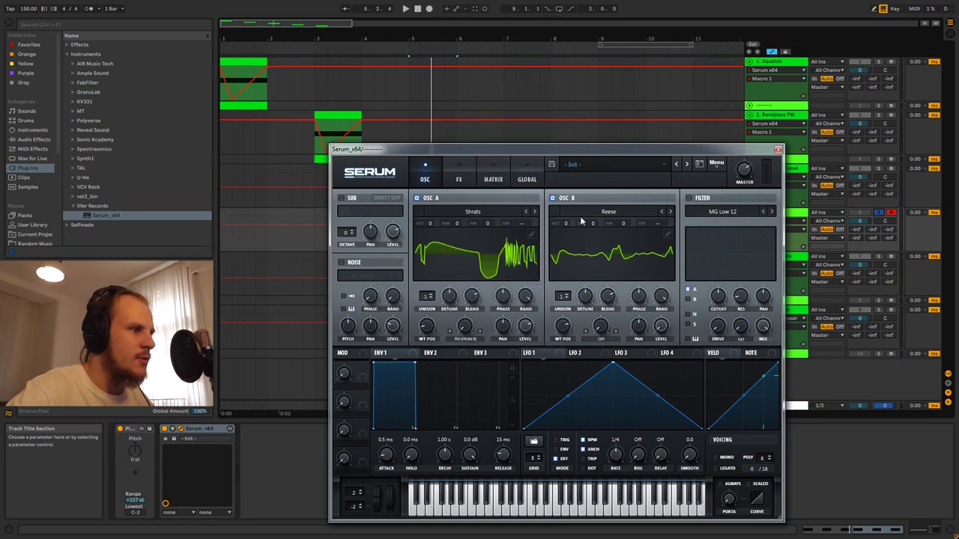
drag(567, 227, 567, 219)
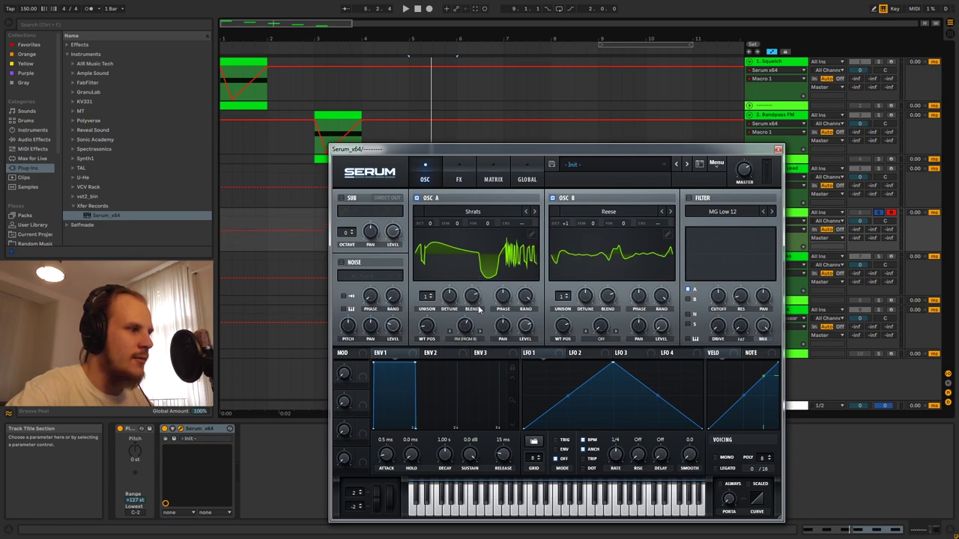
mouse_move(467, 325)
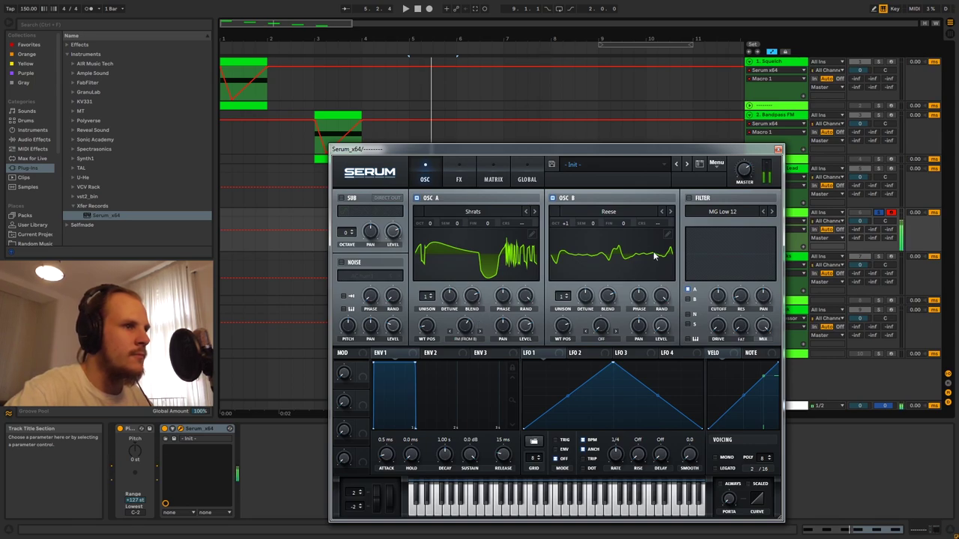
mouse_move(658, 305)
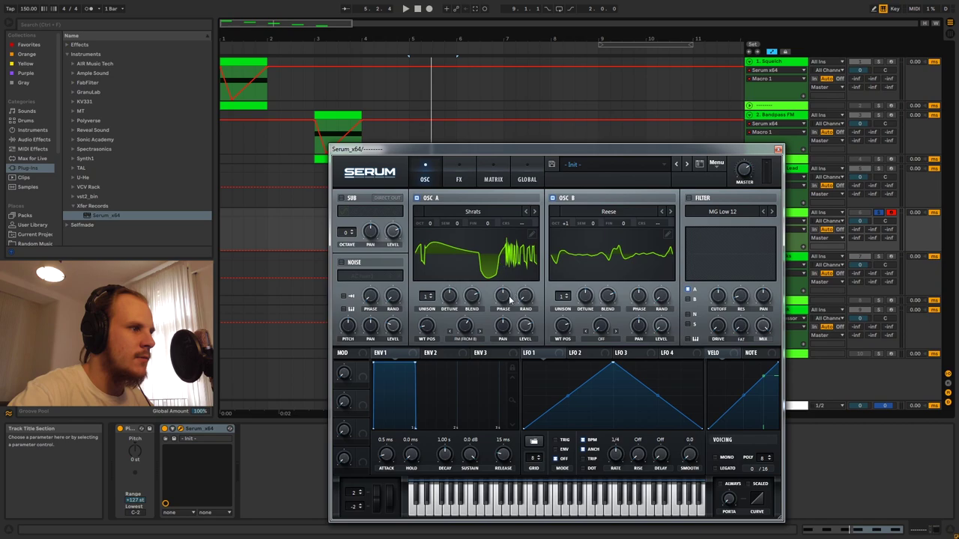
Shift oscillator A's phase to 267° and oscillator B's phase to 196°.
mouse_move(504, 301)
drag(504, 302, 512, 281)
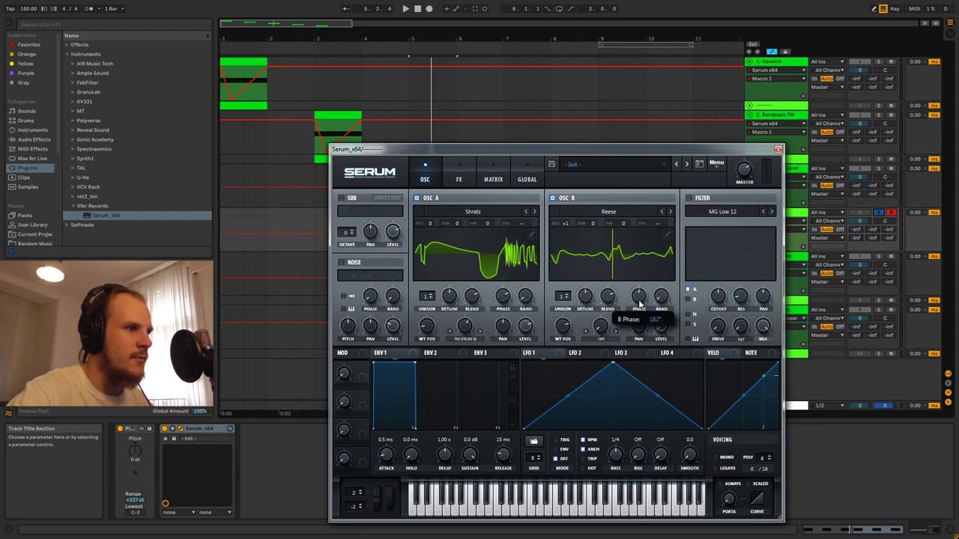
drag(639, 303, 653, 280)
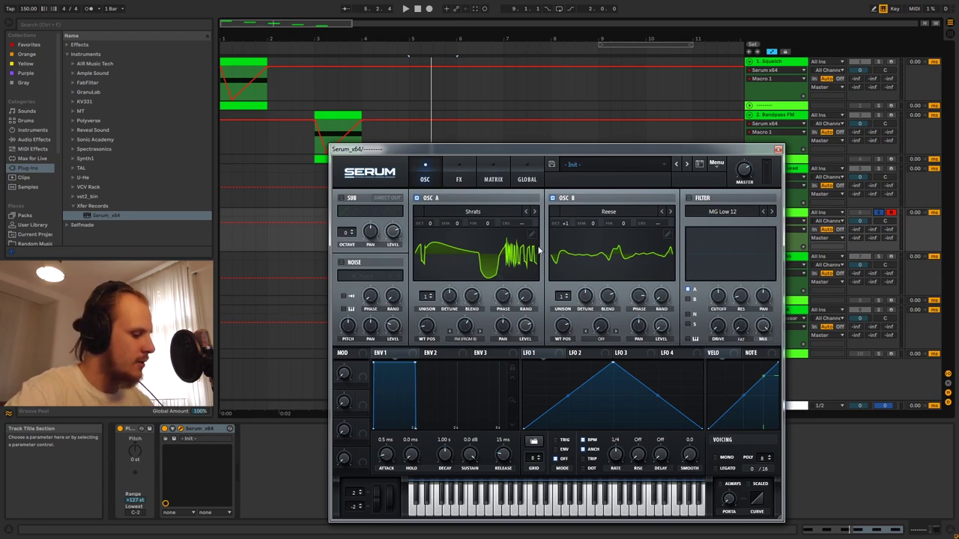
Compare the sound with oscillator B muted, then set its phase to 254°.
click(552, 198)
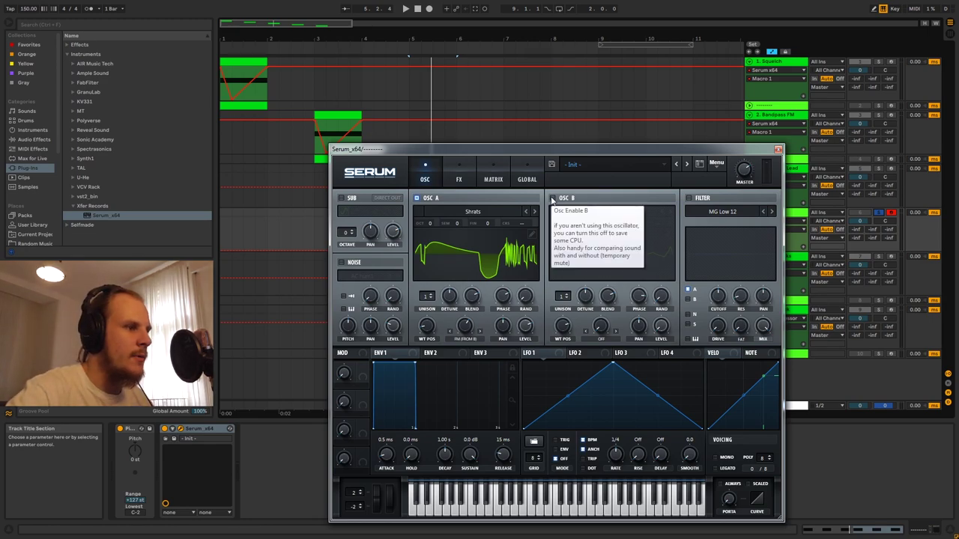
click(552, 198)
mouse_move(563, 326)
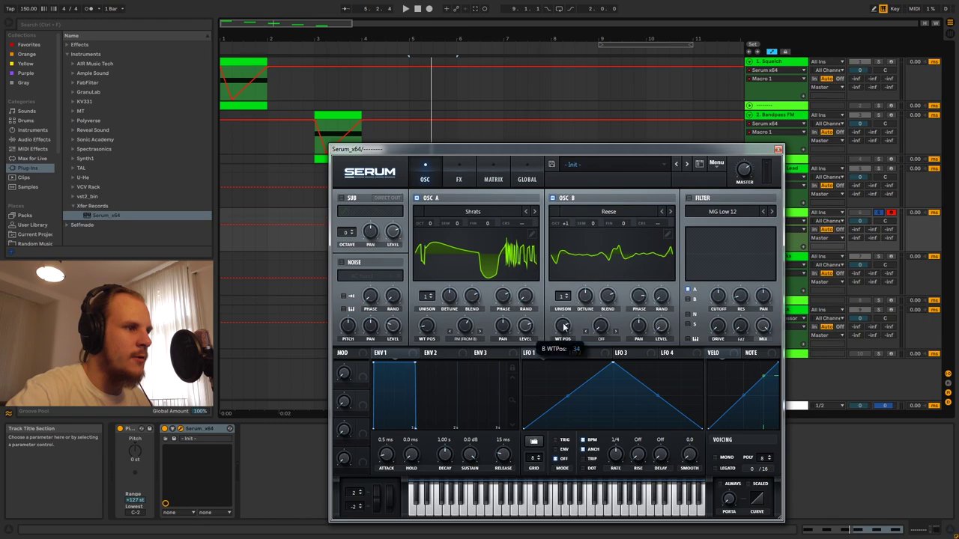
mouse_move(638, 301)
mouse_down()
mouse_move(623, 357)
mouse_move(633, 331)
mouse_up()
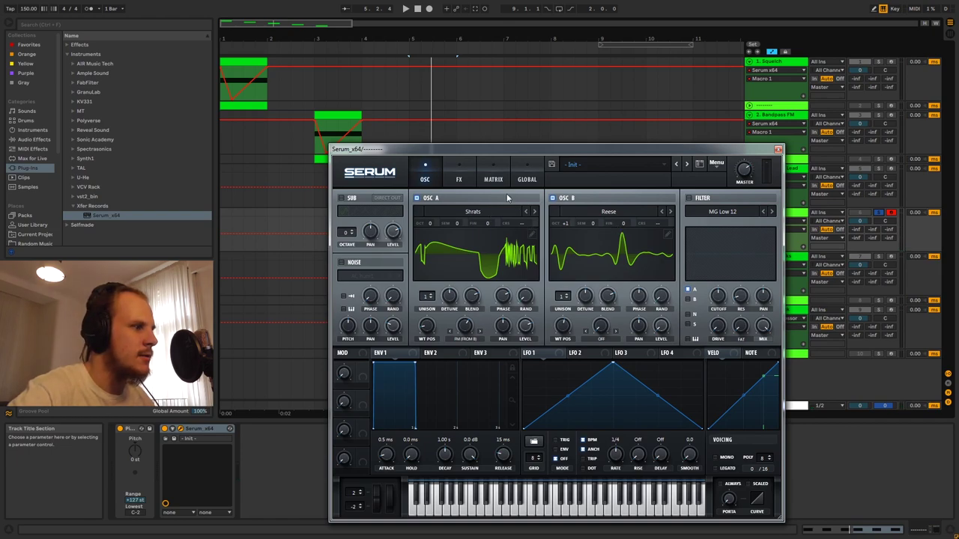
Enable a ping-pong Delay at 42% mix and a Reverb at 13% mix.
click(459, 179)
click(345, 274)
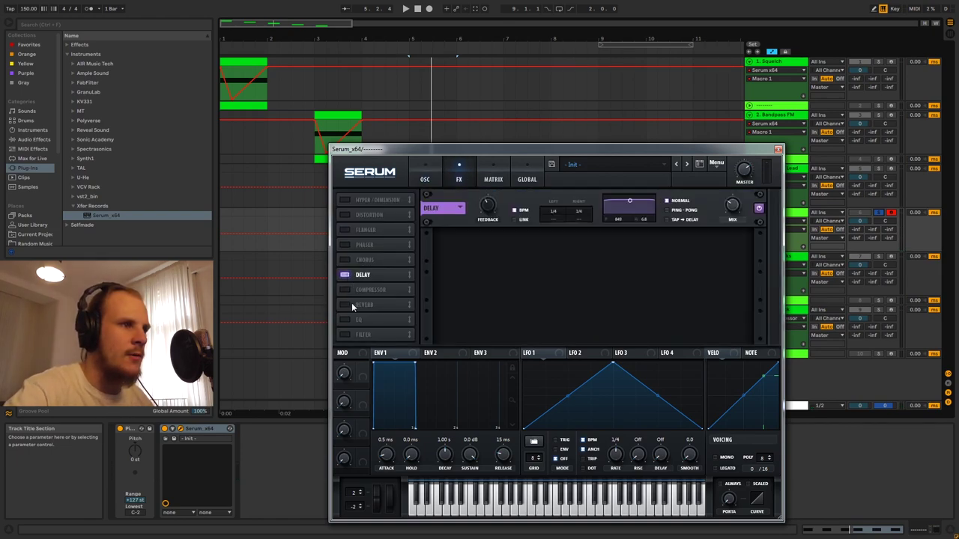
click(347, 304)
drag(731, 222, 739, 198)
drag(731, 242, 729, 254)
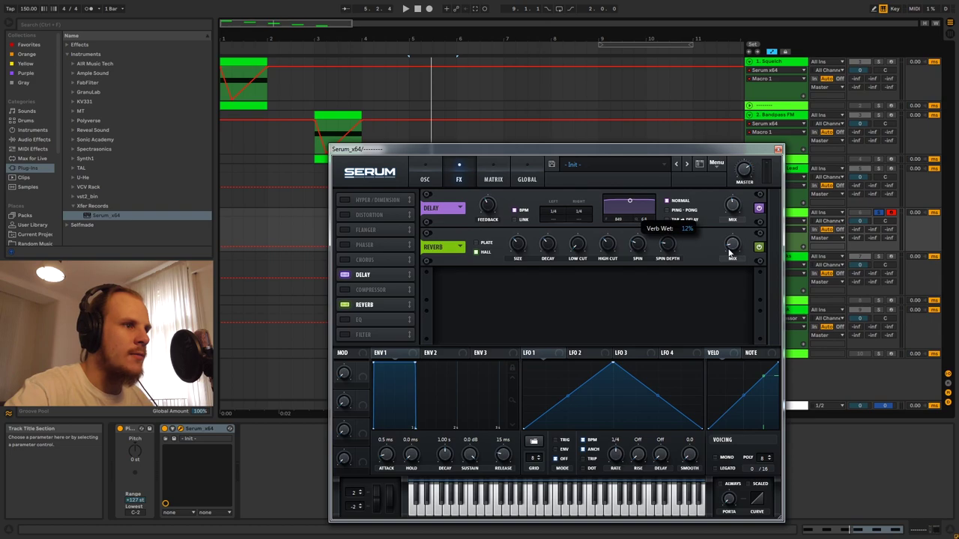
click(675, 212)
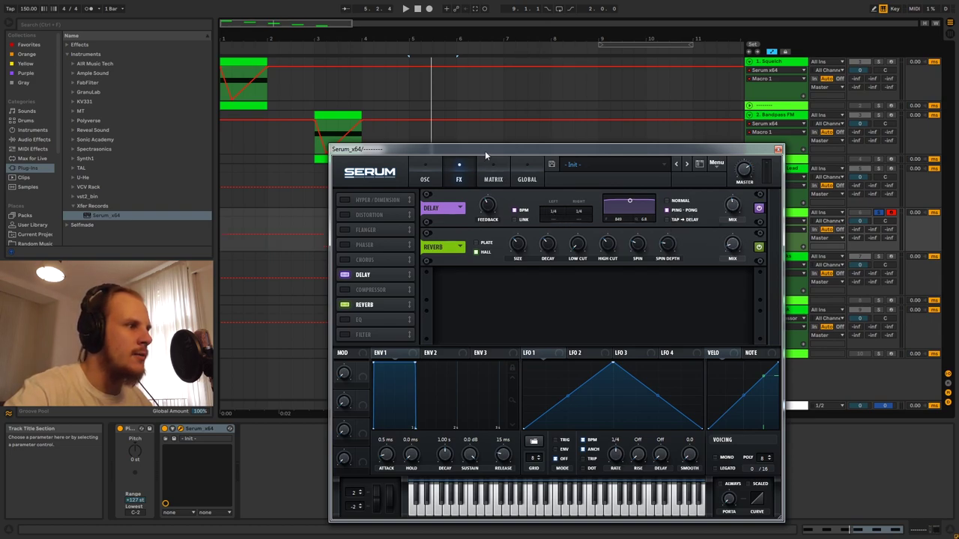
Set the delay time to dotted 1/8.
drag(486, 152, 641, 200)
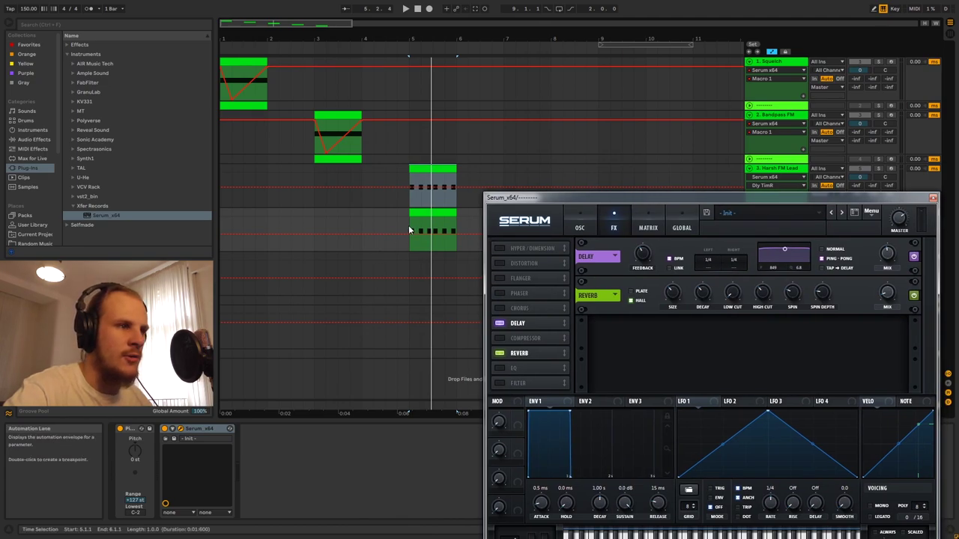
mouse_move(707, 268)
mouse_down()
mouse_move(734, 265)
mouse_move(714, 250)
mouse_up()
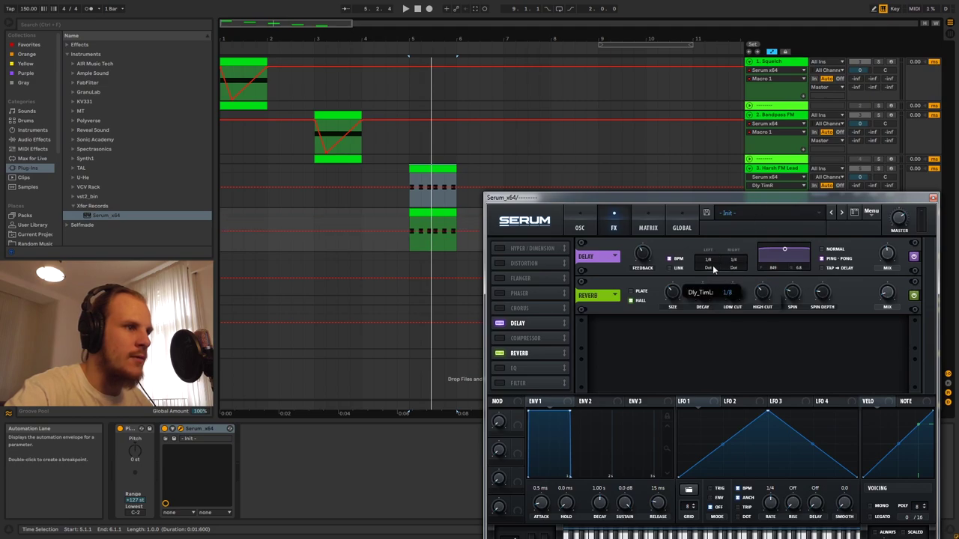
drag(692, 199, 573, 147)
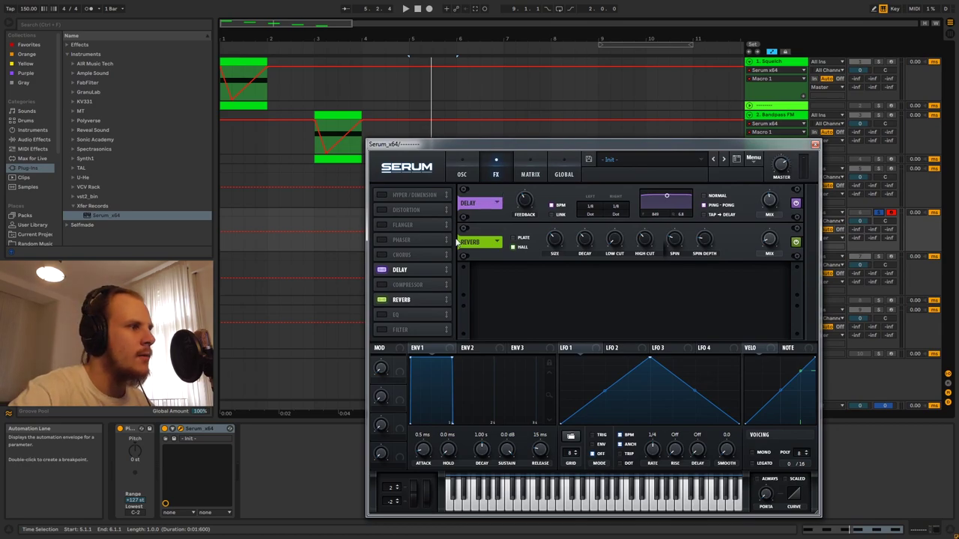
Close Serum, audition the patch, and switch to the Format Plucks lane at bar 7.
click(815, 144)
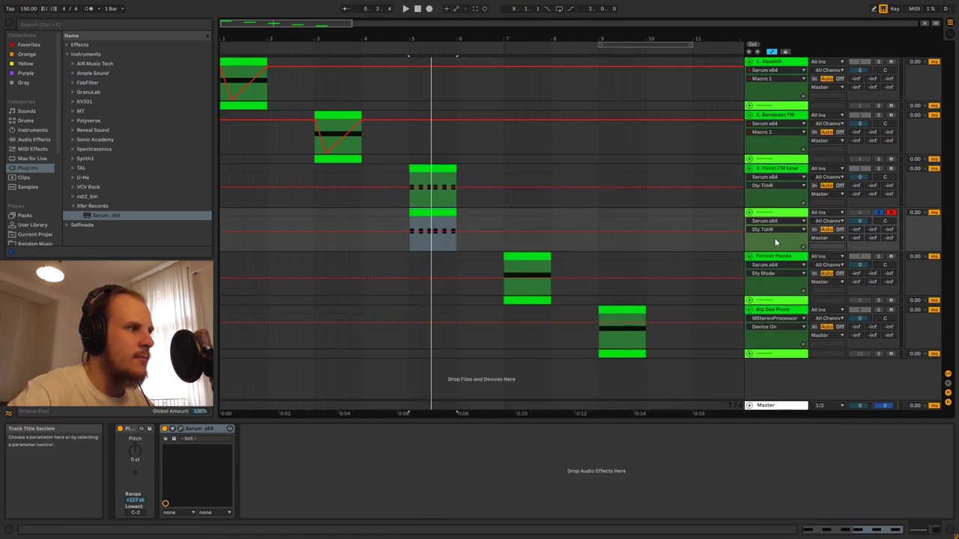
key(space)
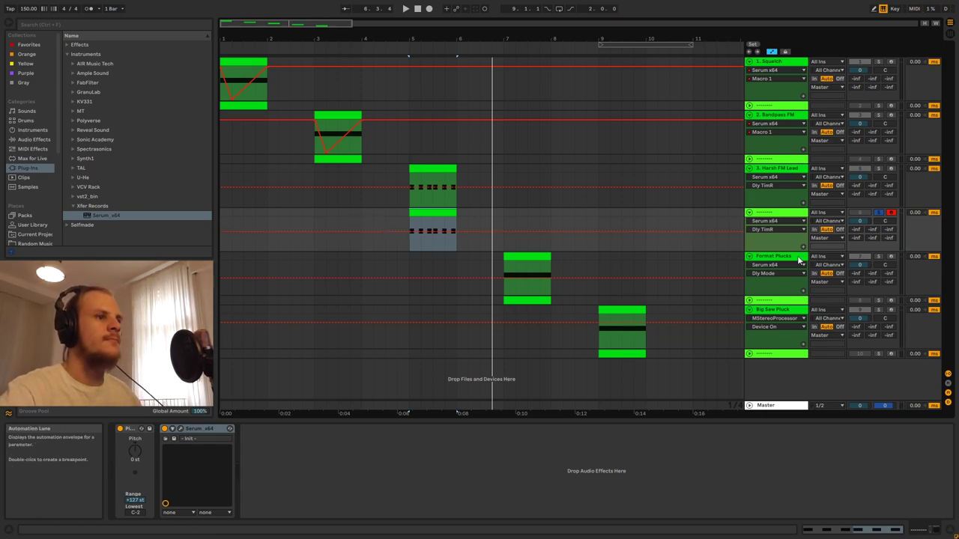
click(749, 213)
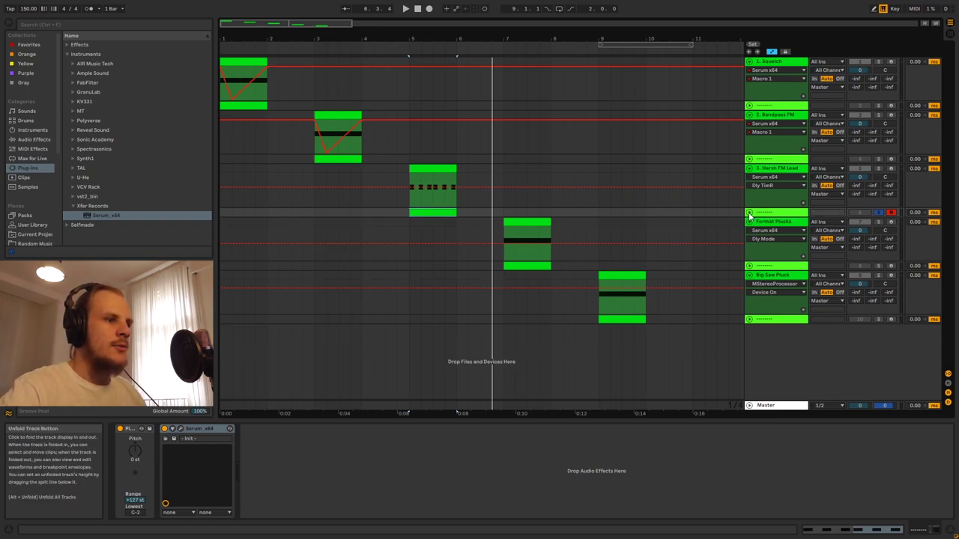
click(749, 267)
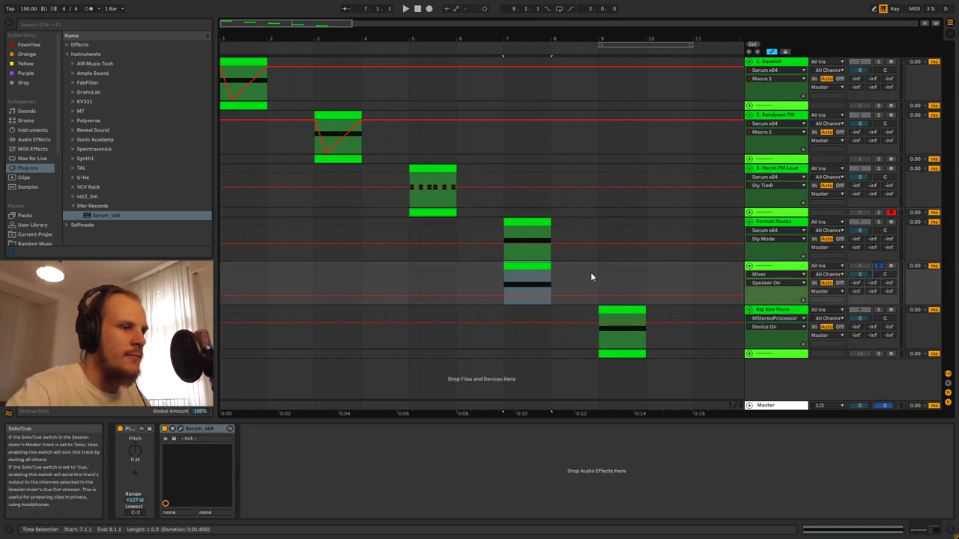
click(535, 274)
click(772, 267)
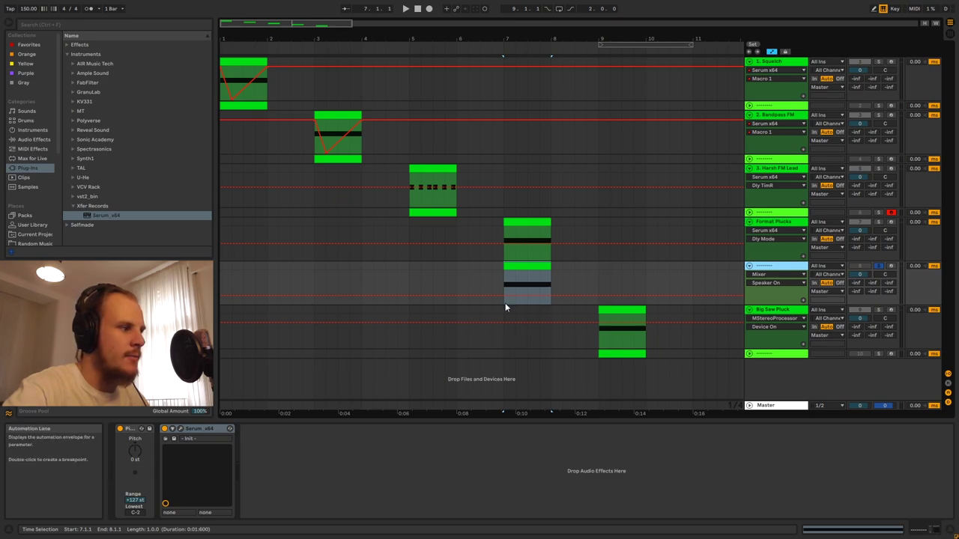
Open the Serum window, move it higher, and switch the filter on.
click(180, 429)
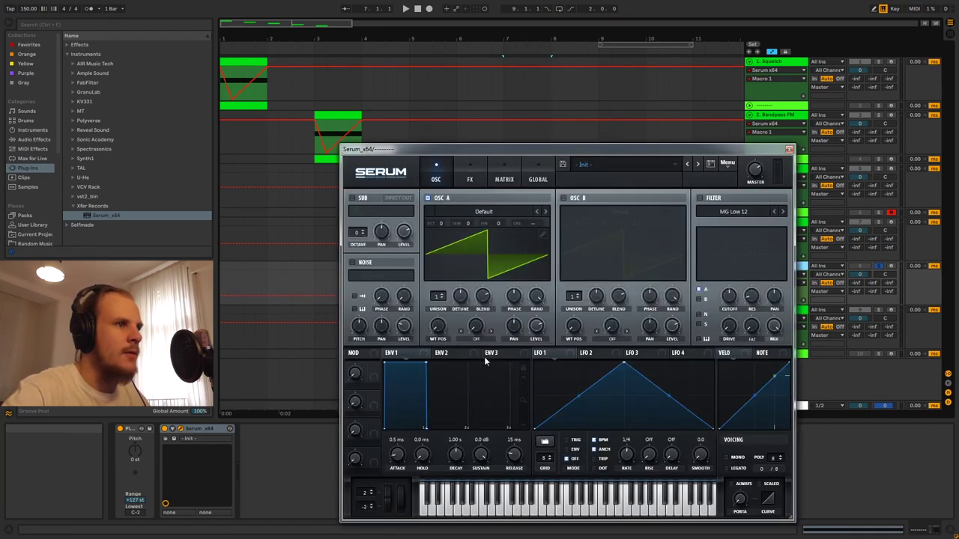
drag(585, 155, 579, 49)
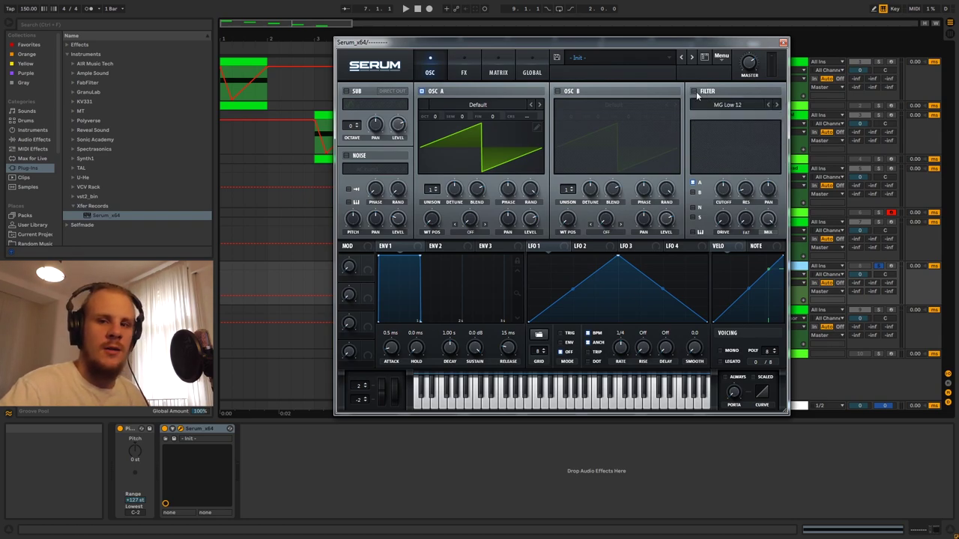
click(695, 91)
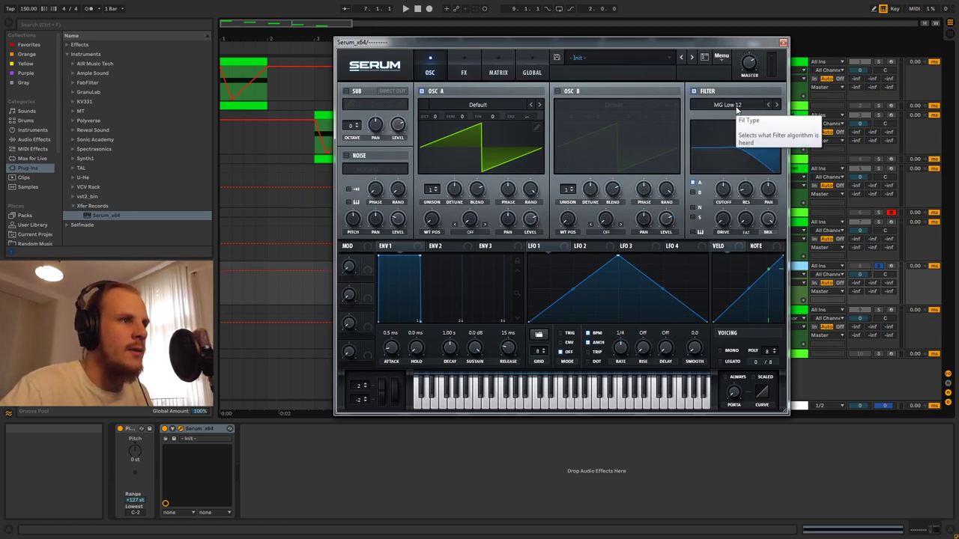
Make the filter Formant-III, raise its formant, and set the cutoff near 690 Hz.
click(736, 109)
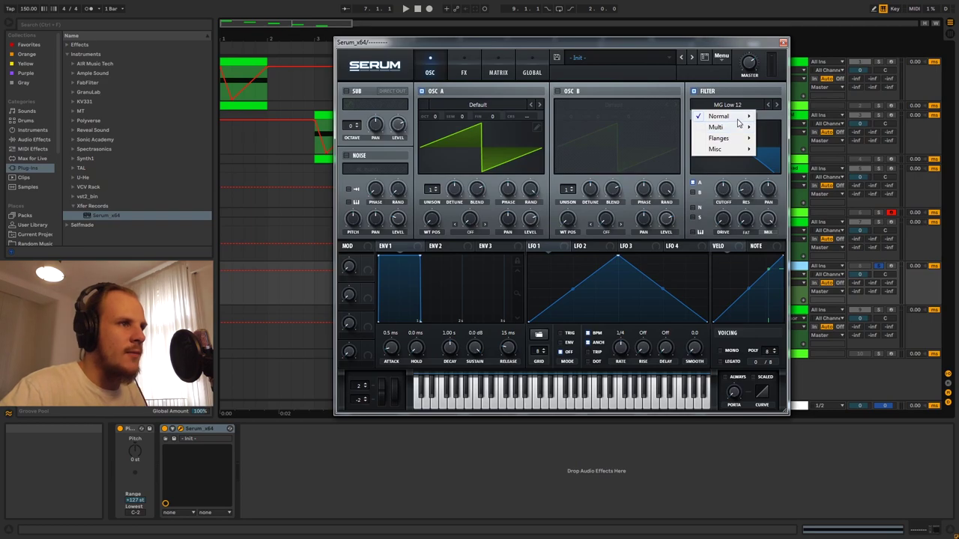
click(689, 44)
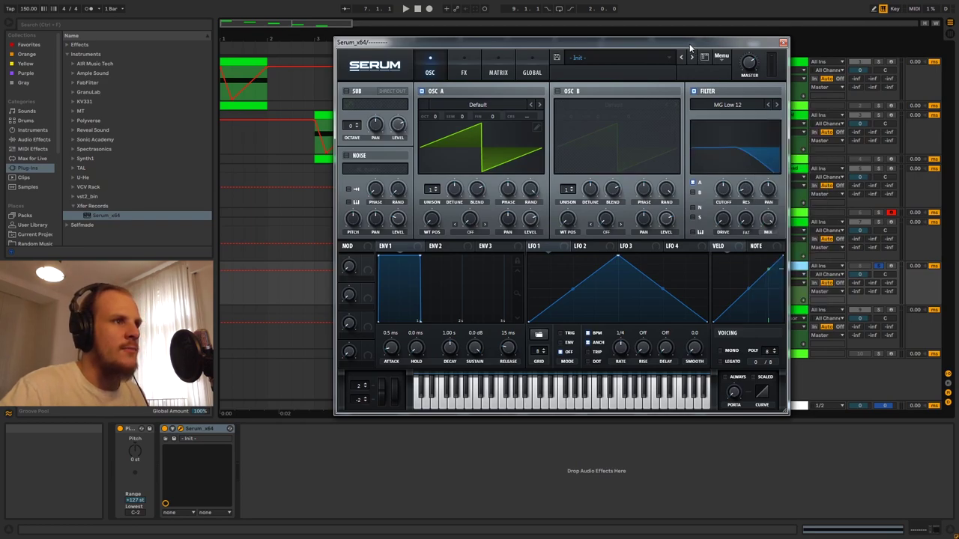
click(716, 106)
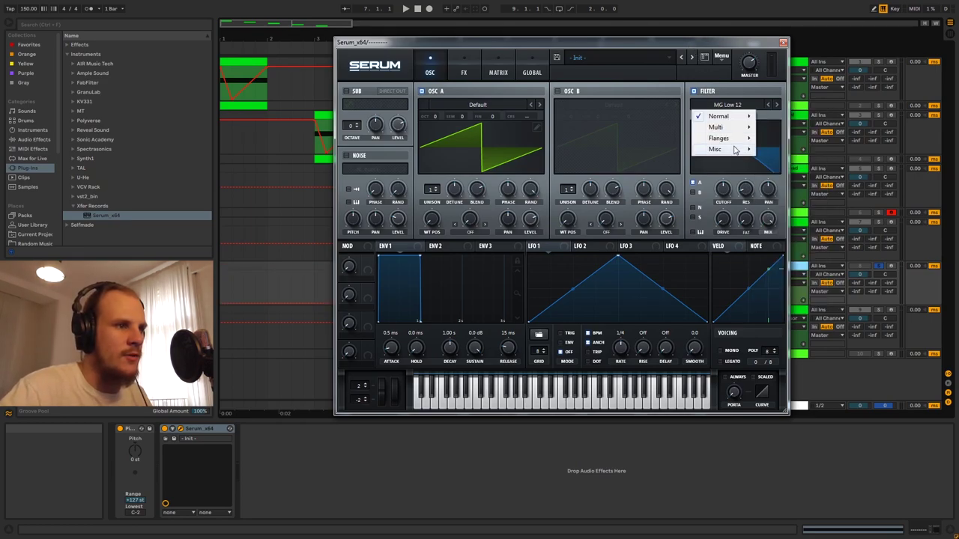
mouse_move(733, 150)
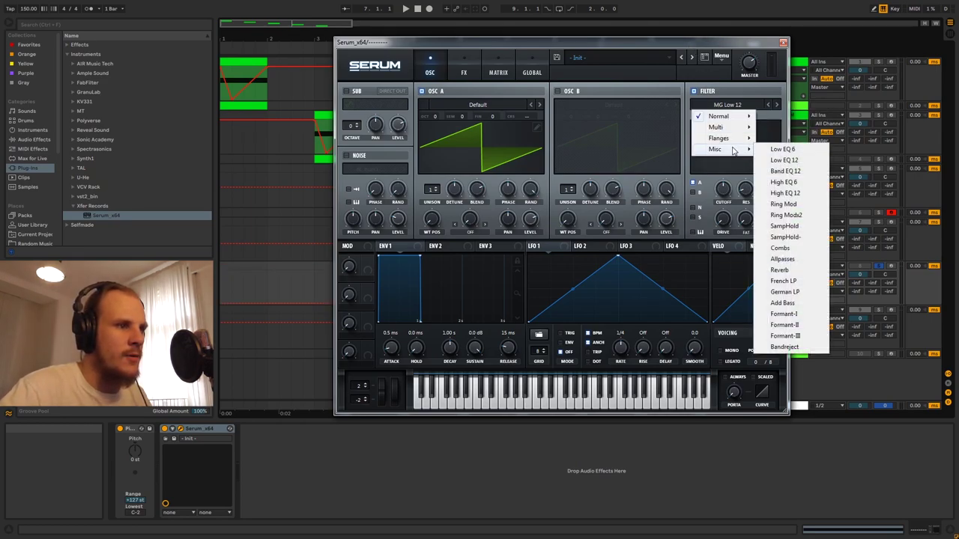
click(808, 336)
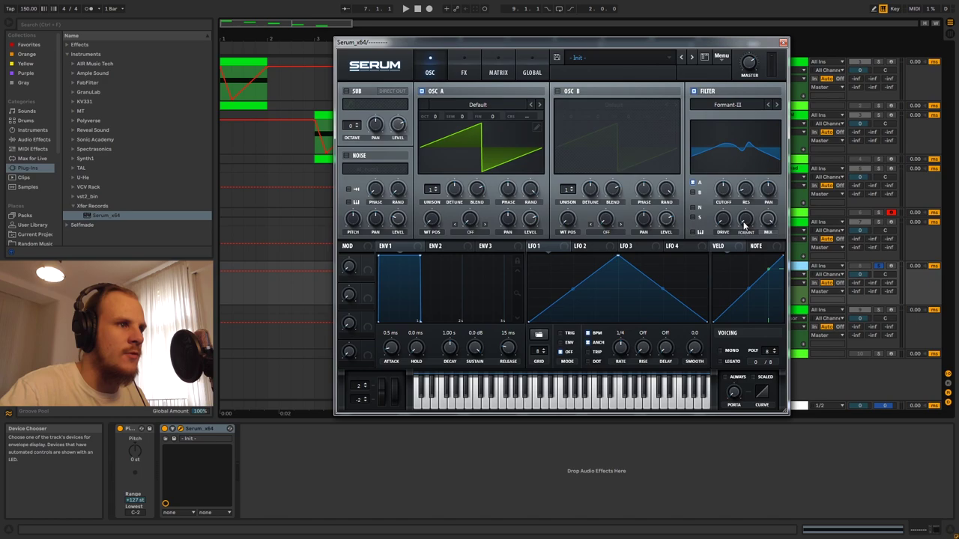
drag(743, 226, 751, 174)
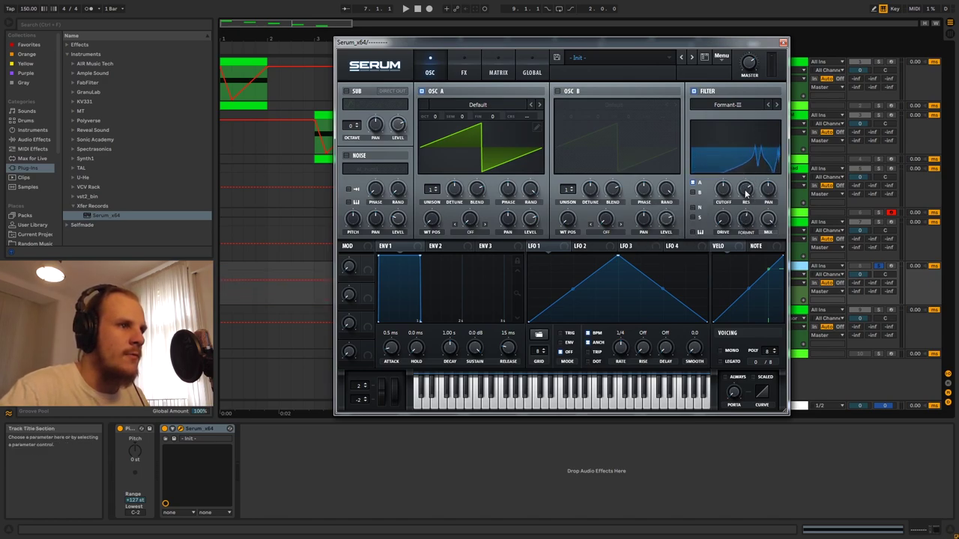
drag(724, 190, 724, 166)
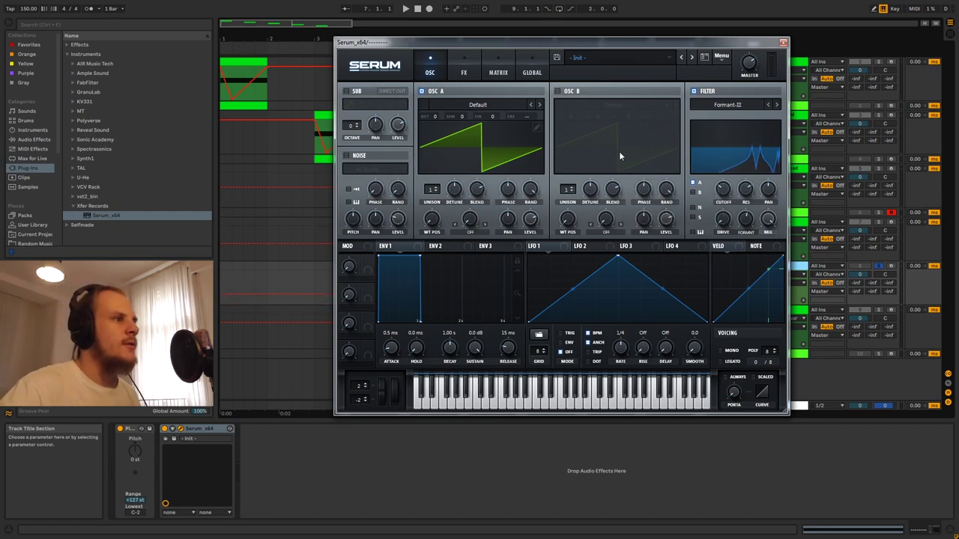
Pick Chaos1 as the first matrix source and set Chaos 1's rate to 1/32.
click(498, 73)
click(372, 107)
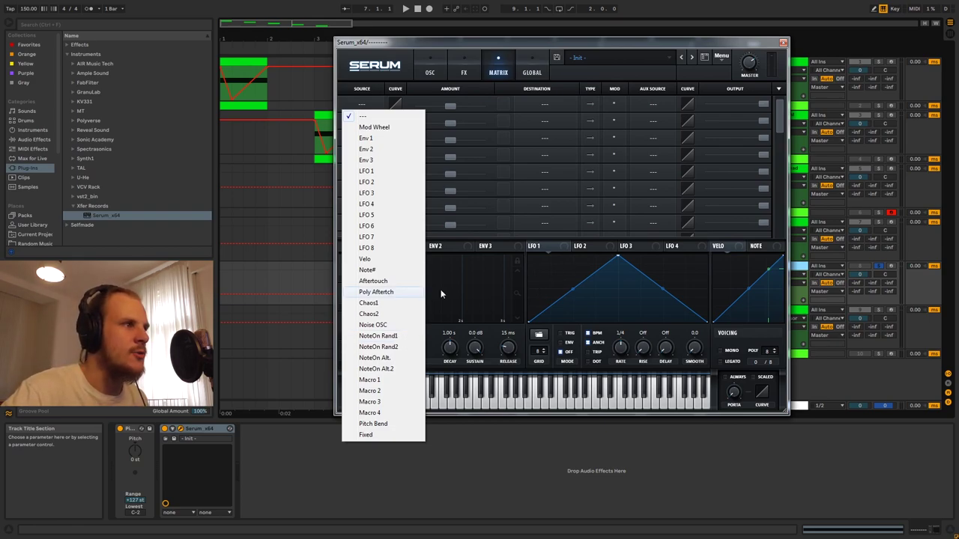
click(388, 307)
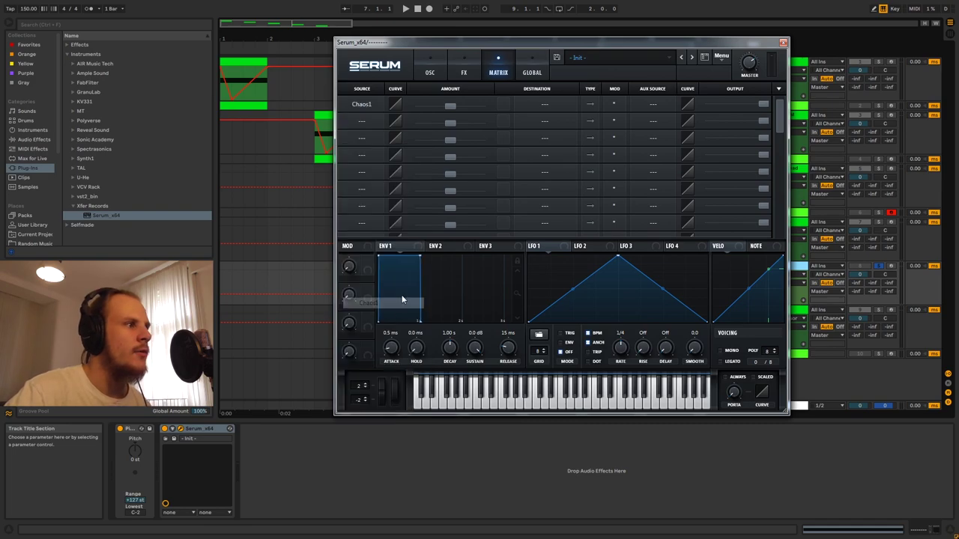
click(533, 69)
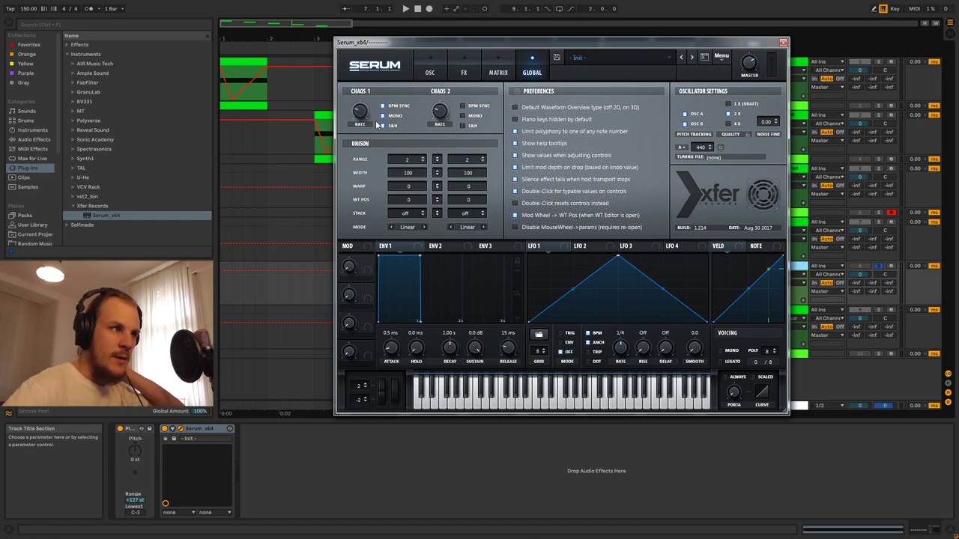
click(494, 73)
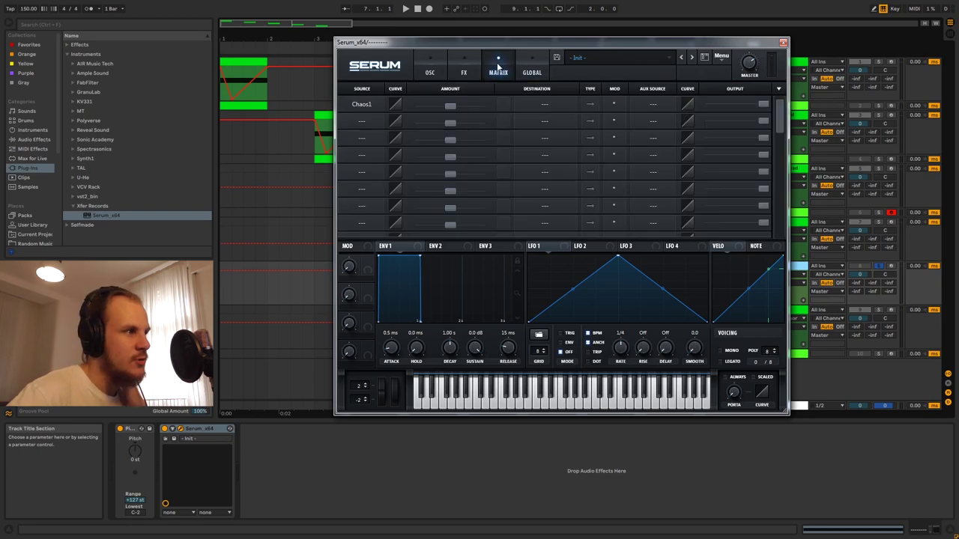
click(528, 73)
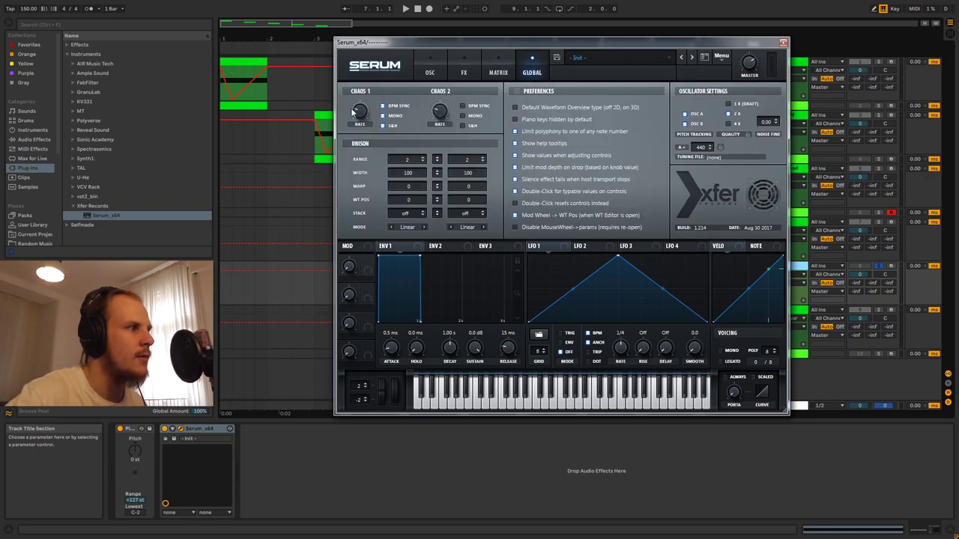
drag(357, 111, 373, 83)
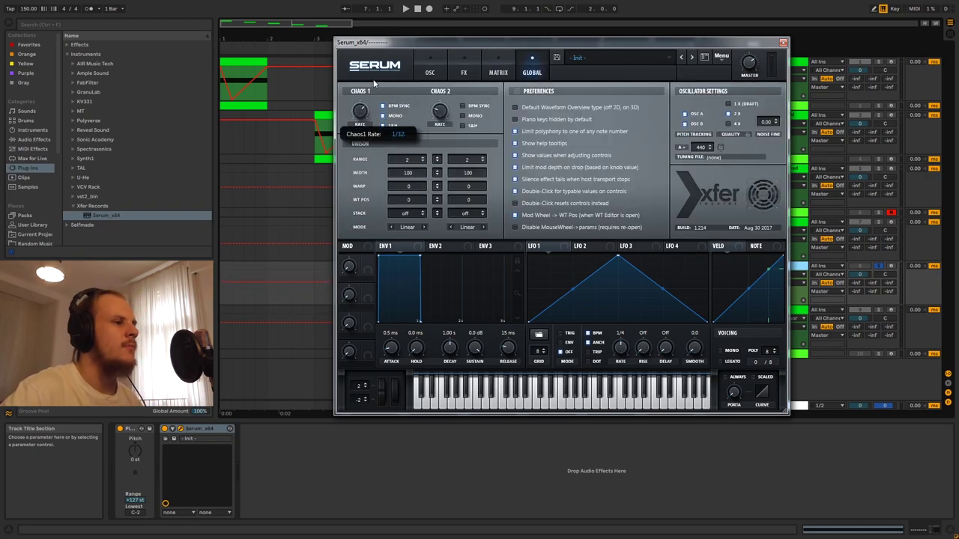
Route Chaos1 to the filter cutoff at amount 75.
click(502, 73)
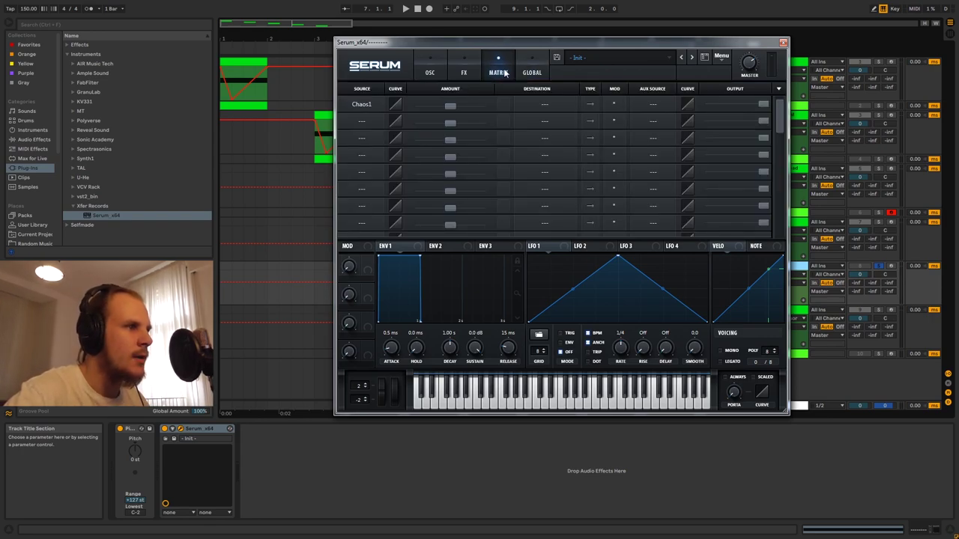
click(538, 105)
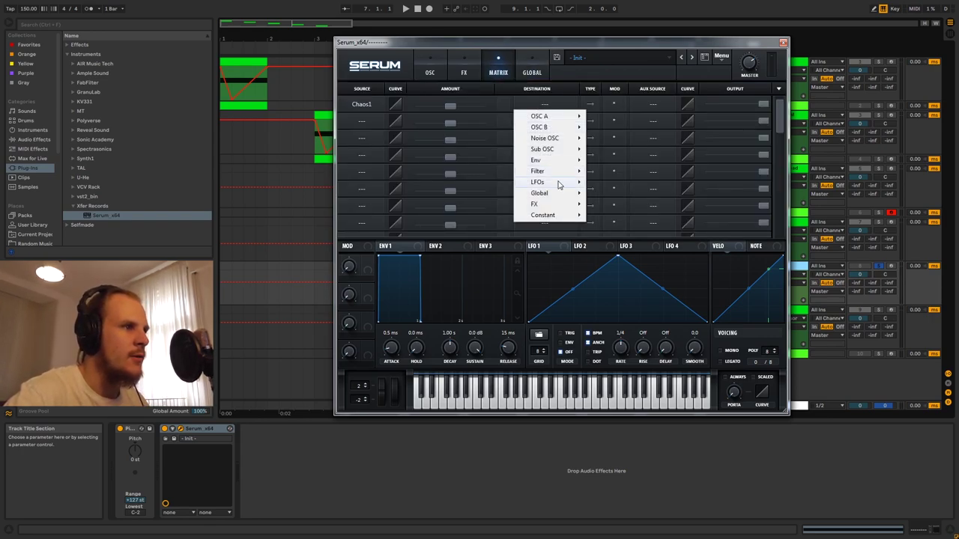
mouse_move(563, 174)
click(642, 172)
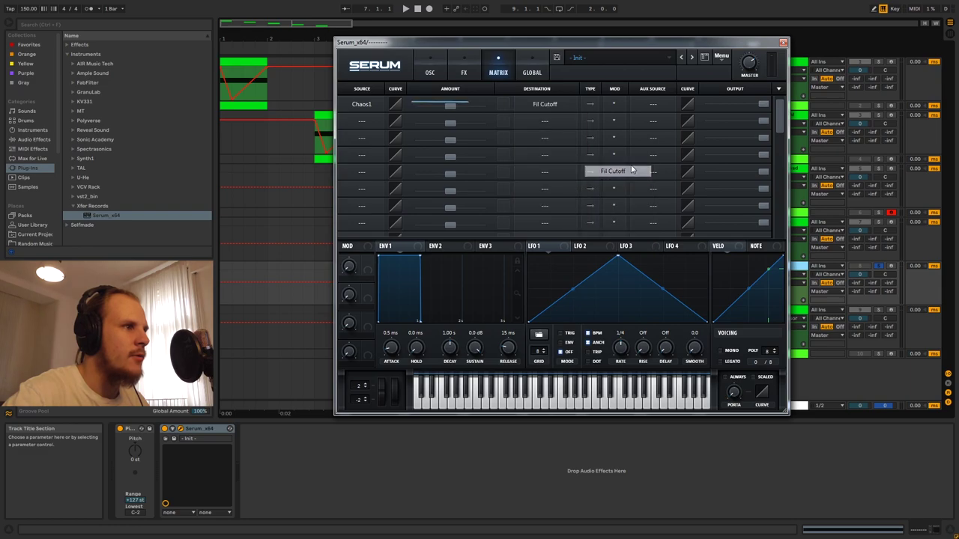
drag(467, 111, 475, 110)
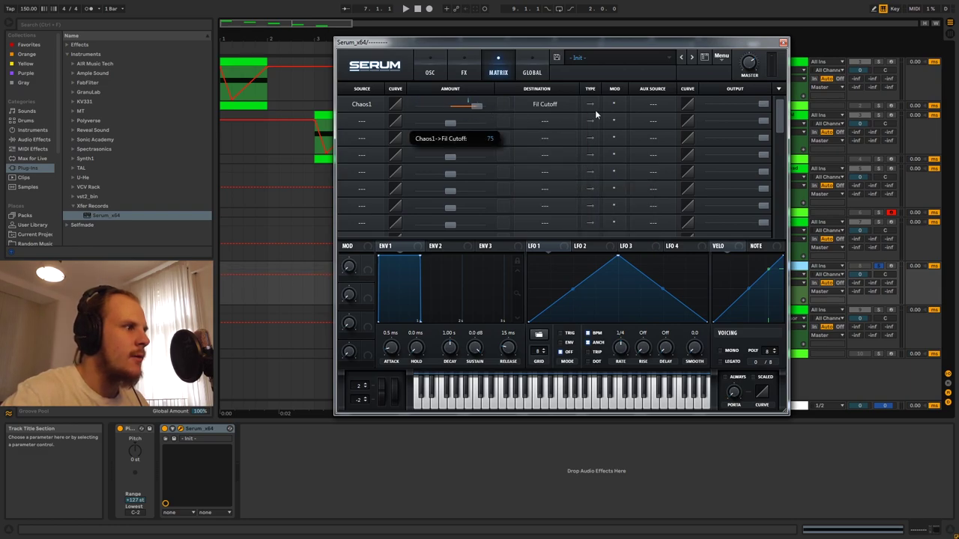
Add a second Chaos1 slot modulating the filter formant by a small positive amount.
click(364, 120)
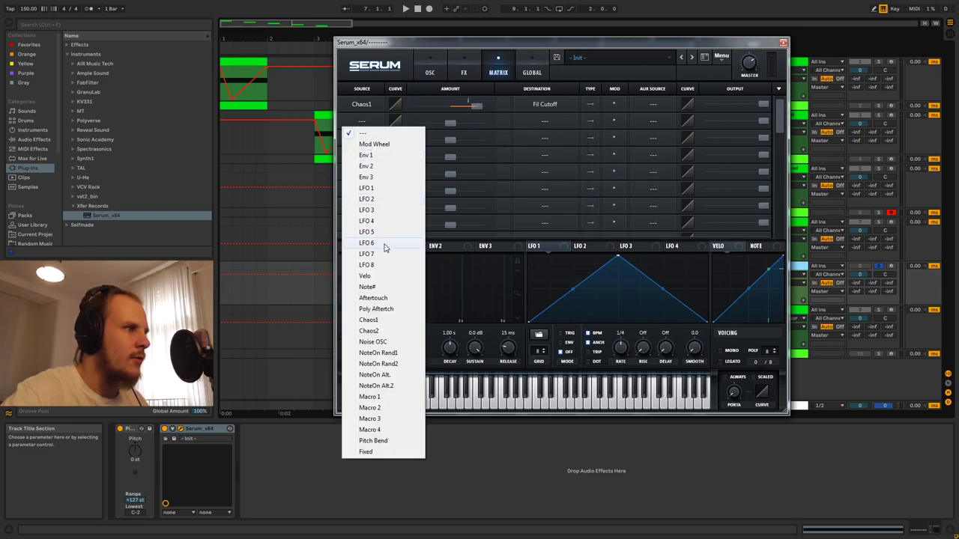
click(378, 321)
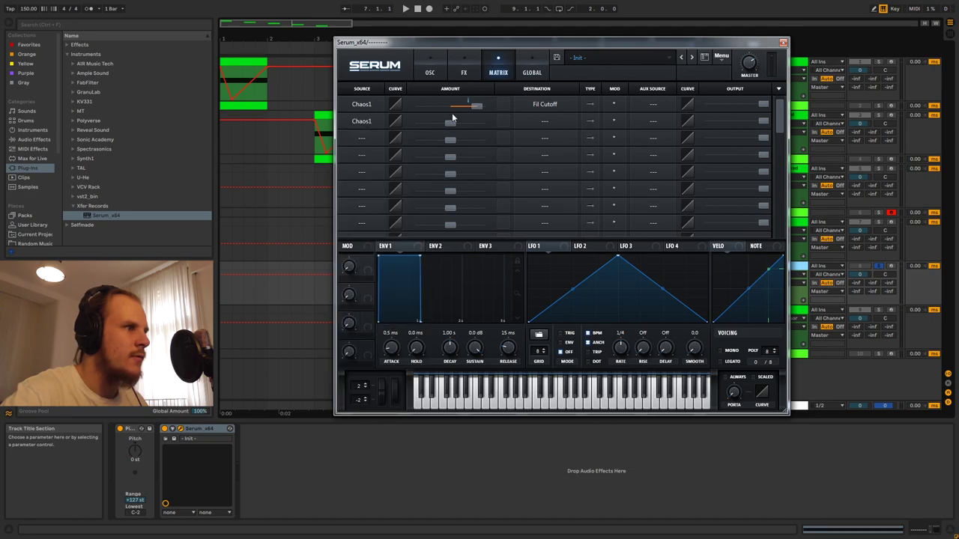
drag(450, 122, 460, 124)
click(545, 121)
mouse_move(553, 193)
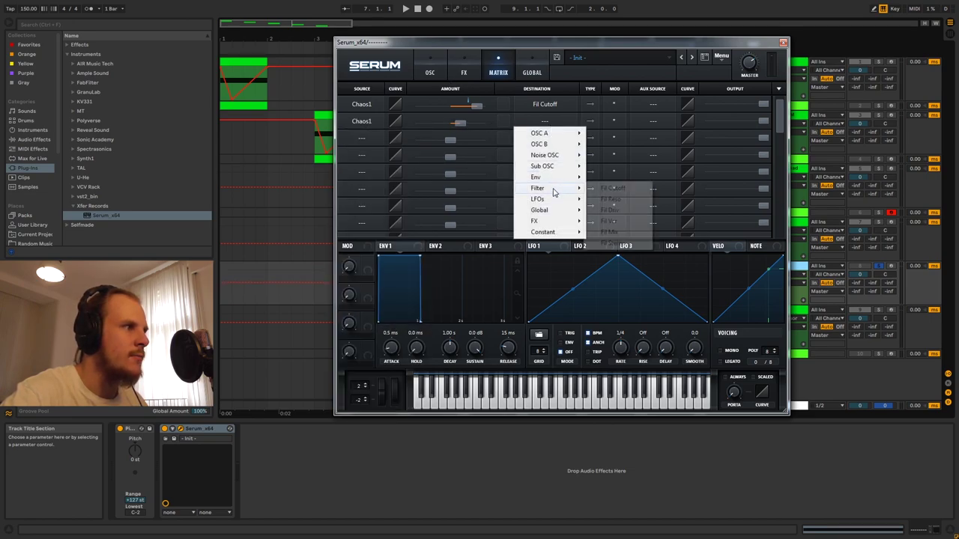
click(619, 222)
click(424, 63)
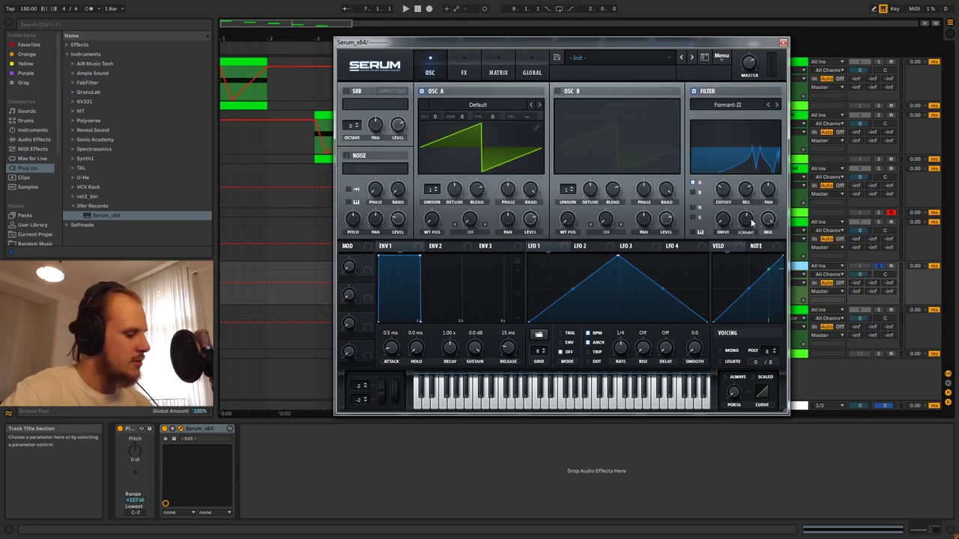
Shape LFO 1 into a curved downward ramp and adjust its rate.
mouse_move(742, 222)
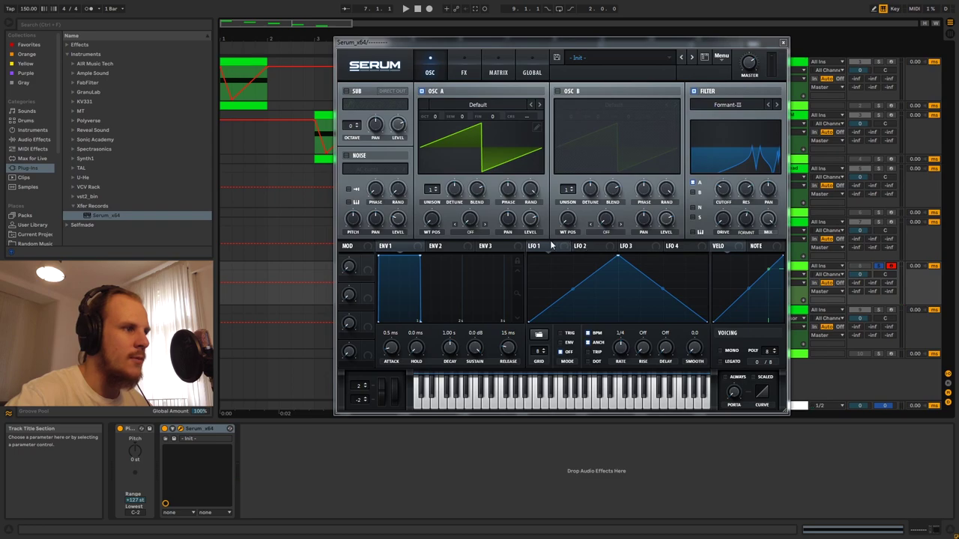
mouse_move(547, 250)
drag(618, 266, 527, 239)
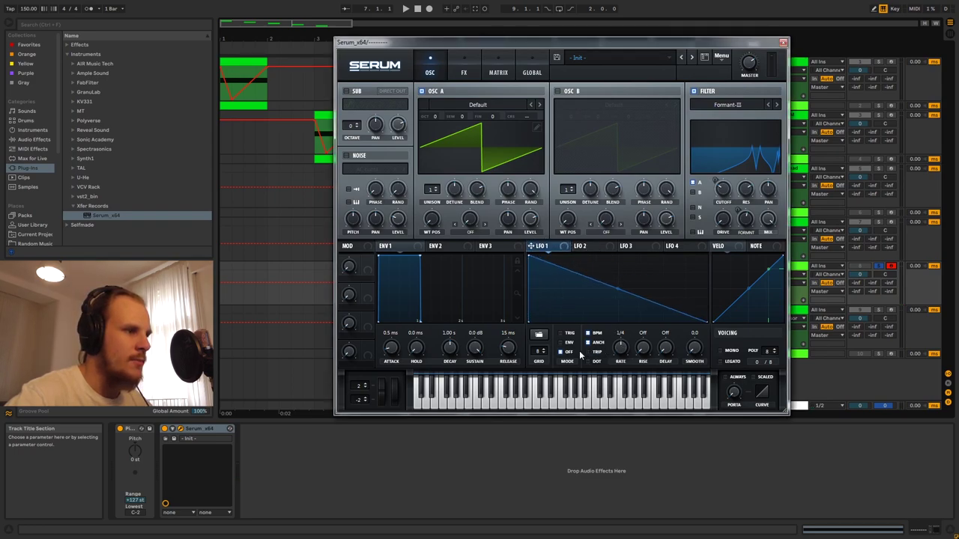
drag(619, 352, 623, 345)
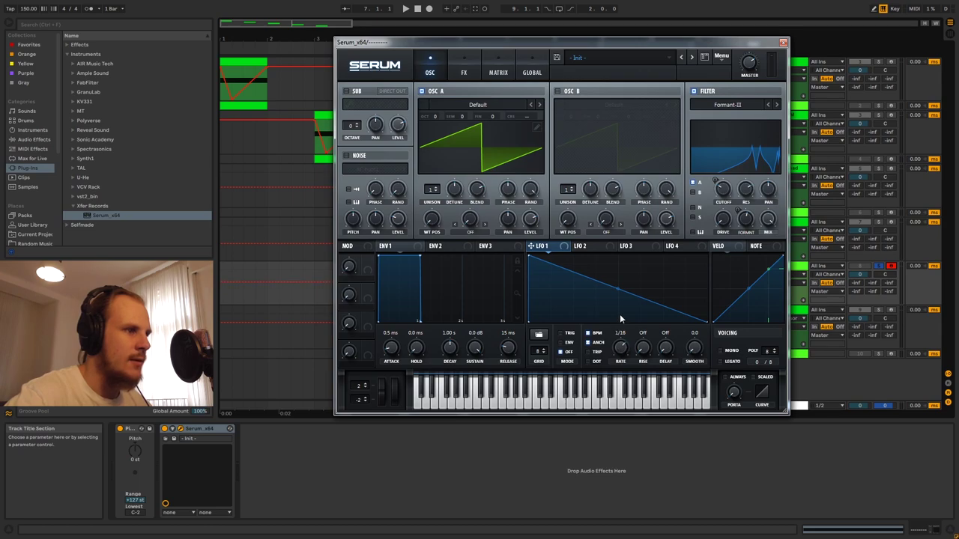
double_click(585, 284)
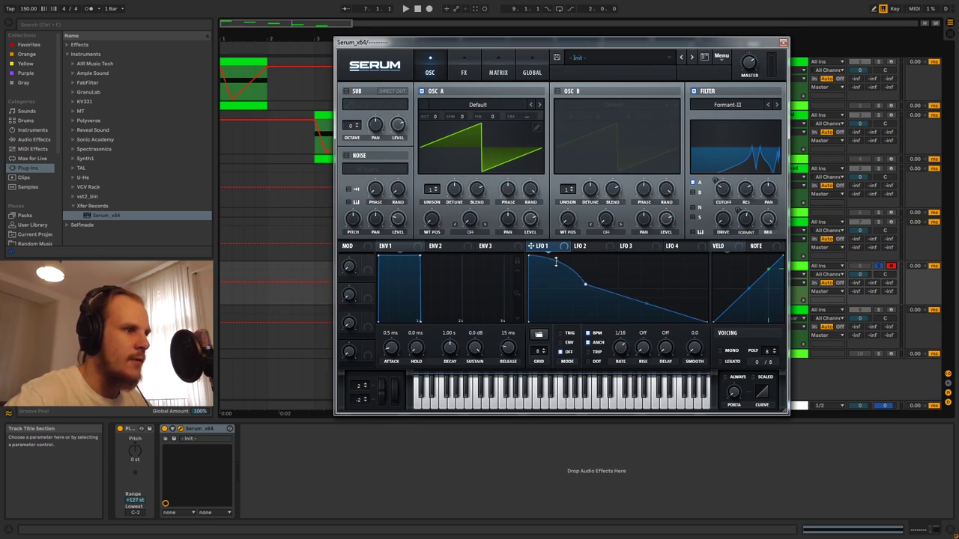
drag(640, 295, 644, 314)
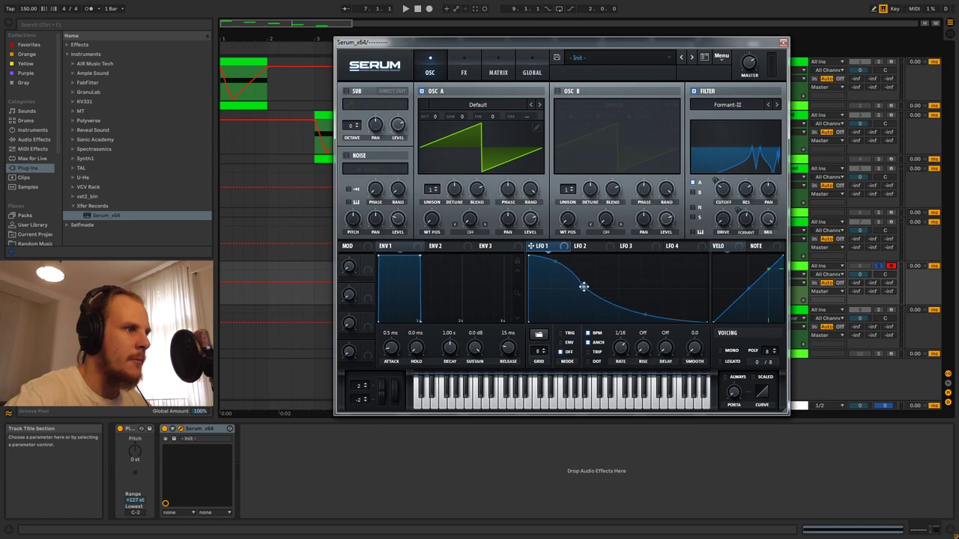
drag(560, 276, 558, 266)
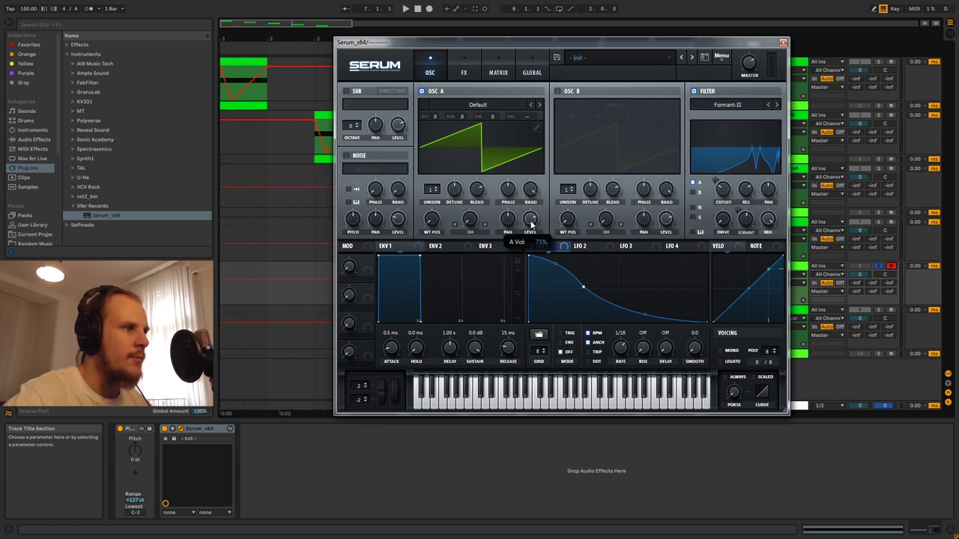
Route LFO 1 to oscillator A's level at 70 in TRIG mode.
drag(531, 246, 529, 218)
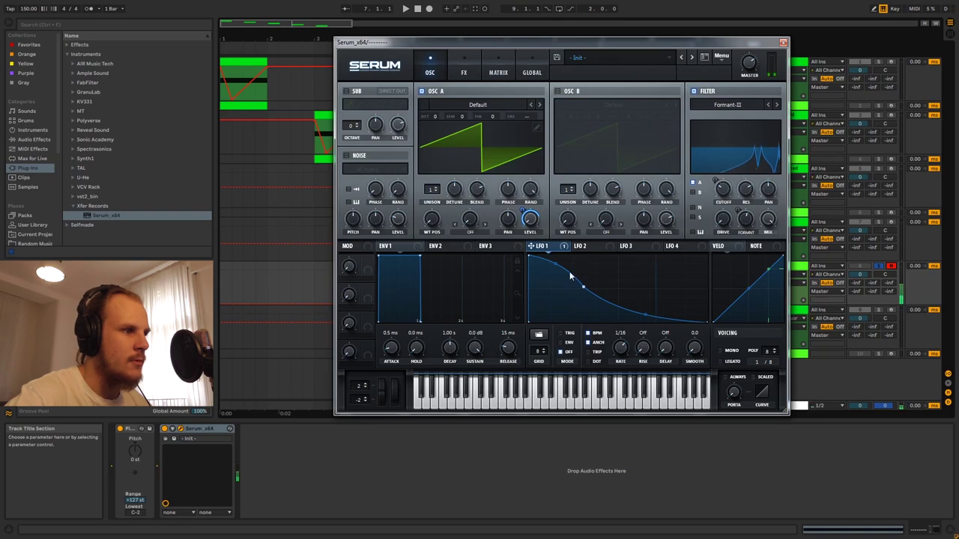
drag(586, 289, 601, 285)
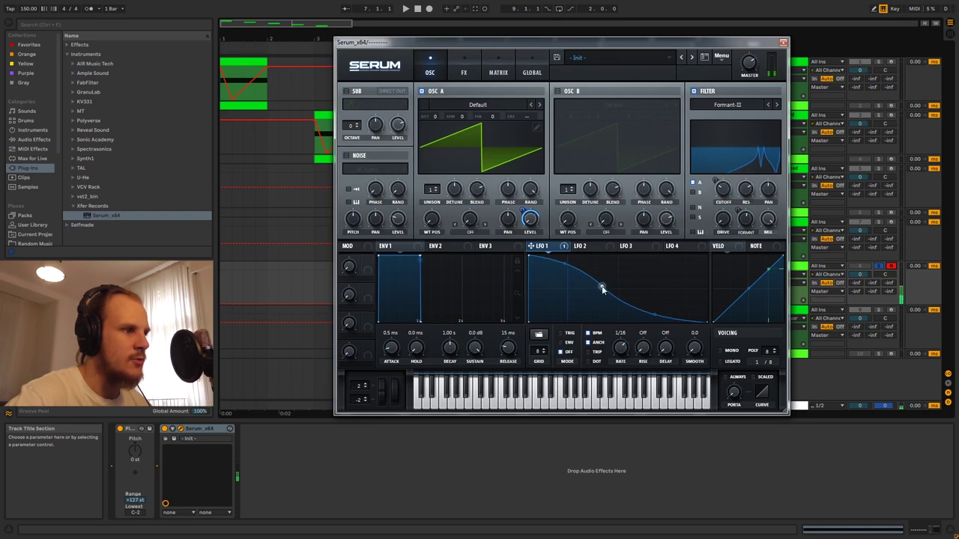
click(568, 334)
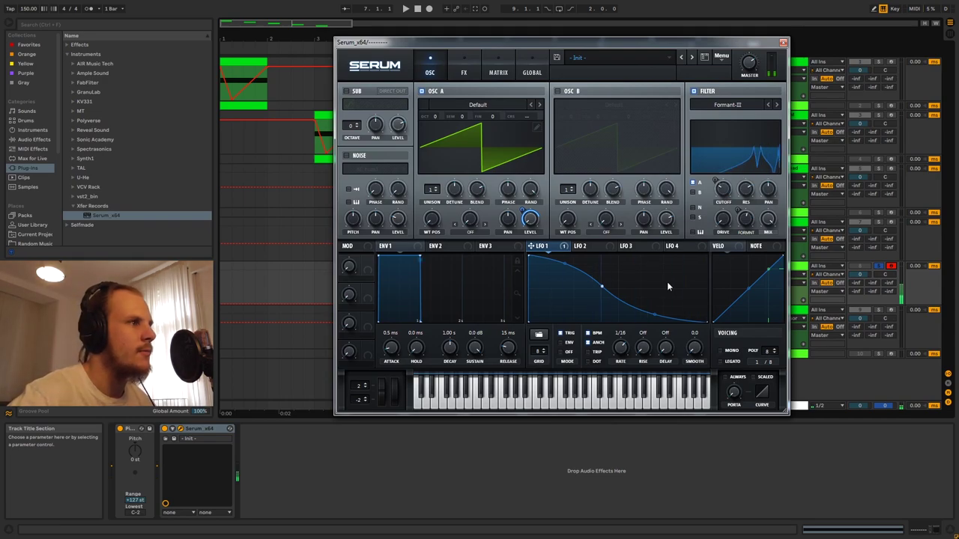
click(462, 72)
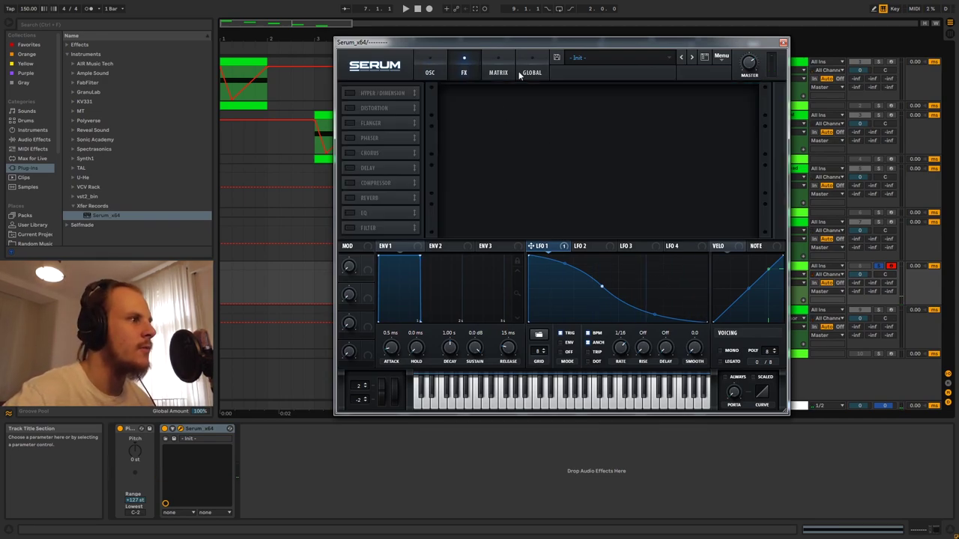
Enable Downsample distortion in Serum's effects with its mix at 50%.
click(350, 108)
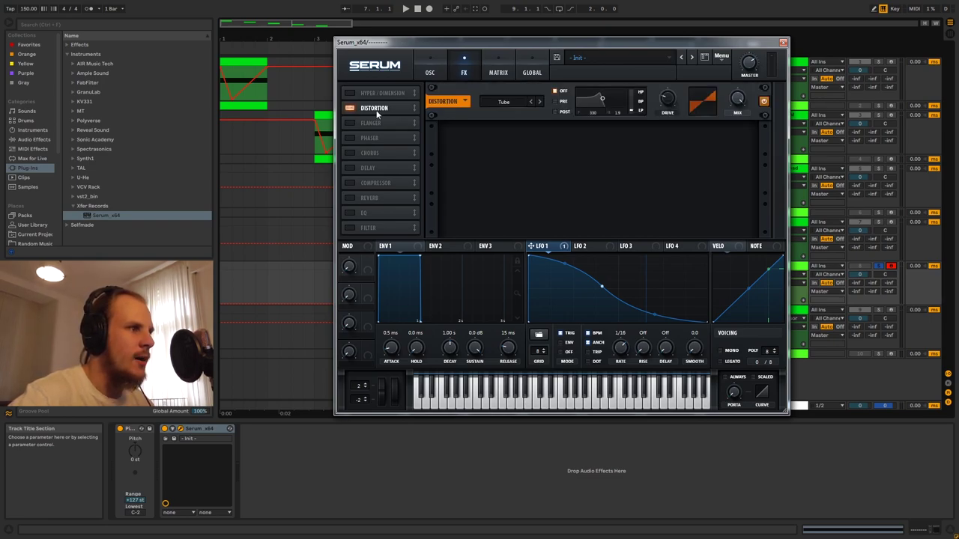
click(503, 103)
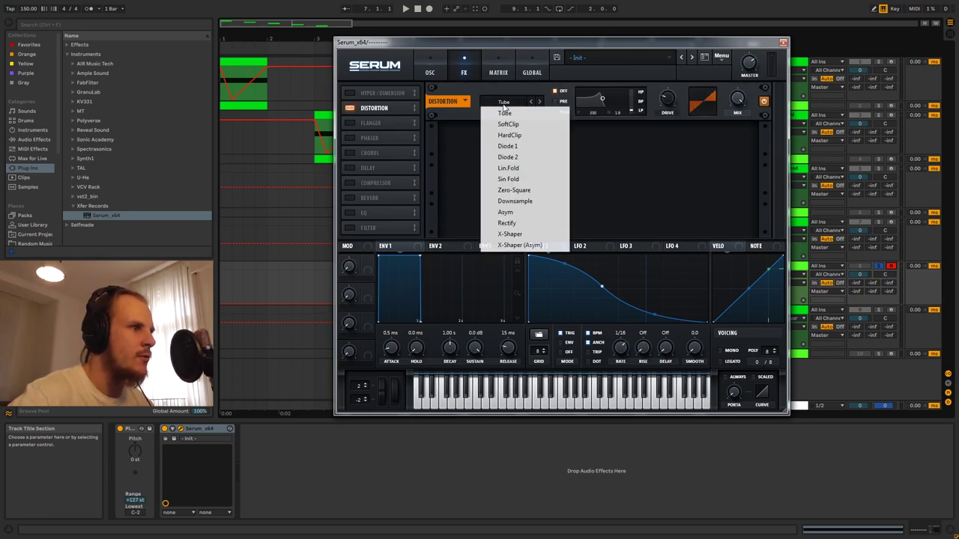
click(515, 201)
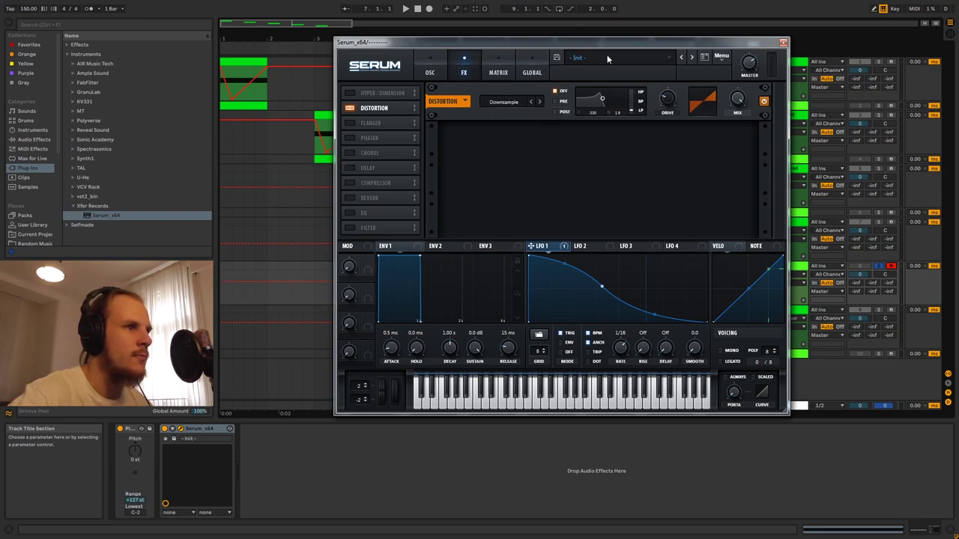
mouse_move(736, 110)
drag(732, 136, 730, 147)
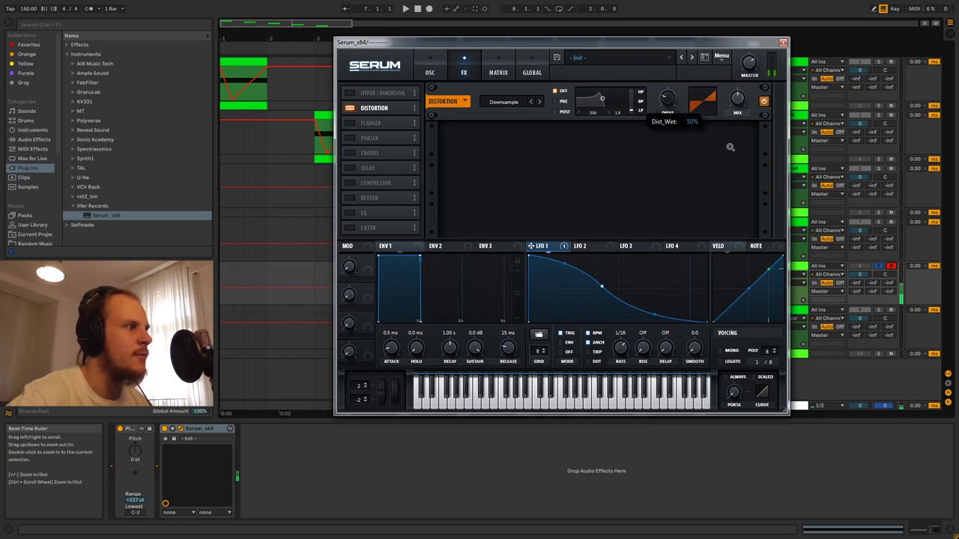
Enable a multiband compressor with raised output gain.
click(349, 182)
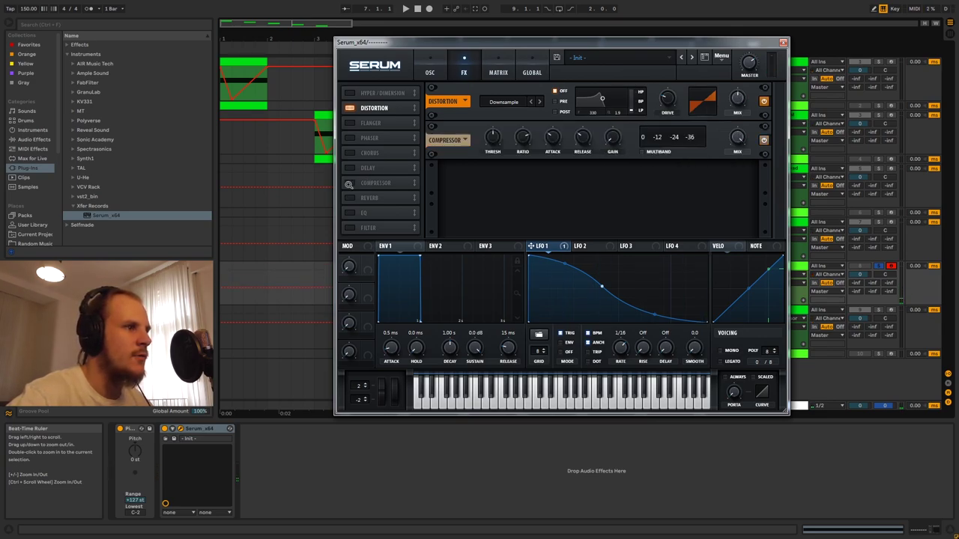
click(642, 152)
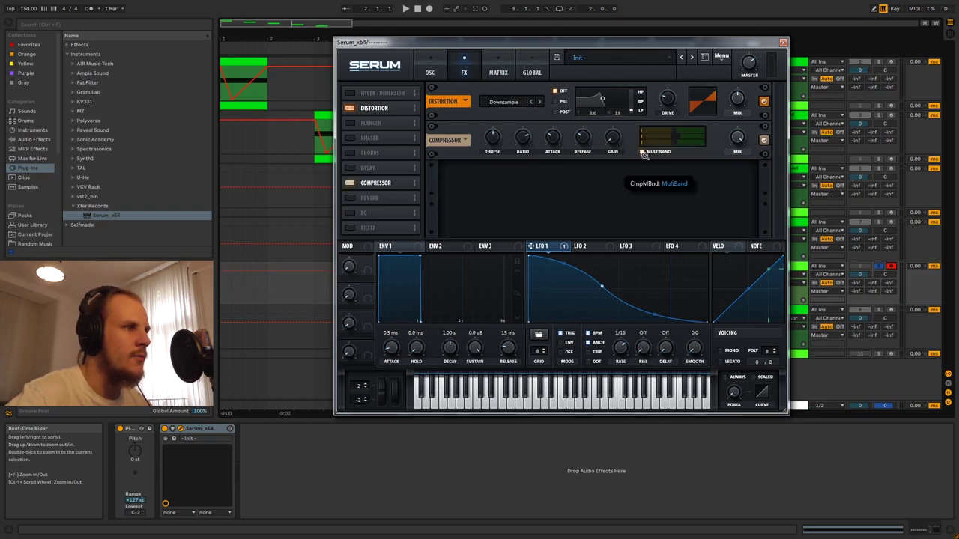
drag(610, 139, 622, 102)
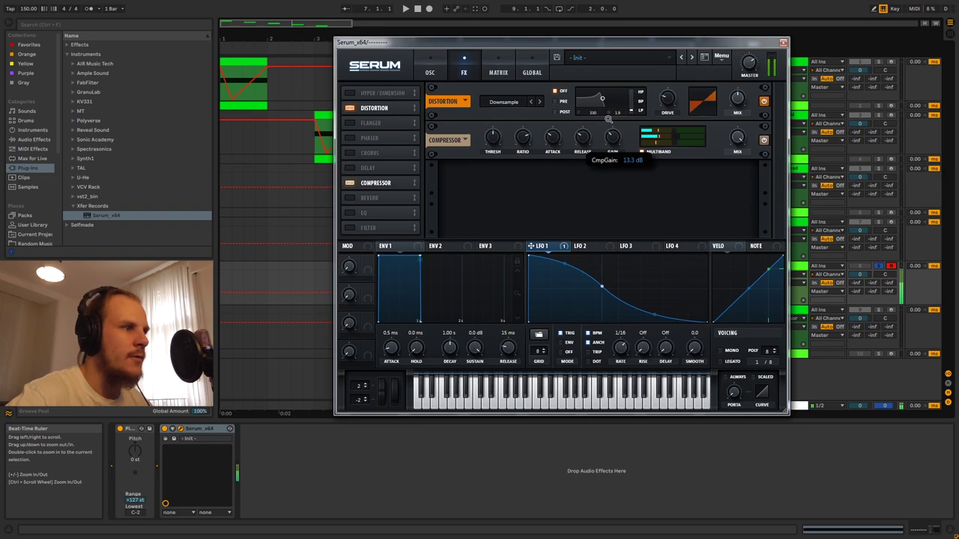
Add an EQ with a new low-band type, a 41%-wet ping-pong delay after the compressor, and 24%-wet reverb.
click(372, 212)
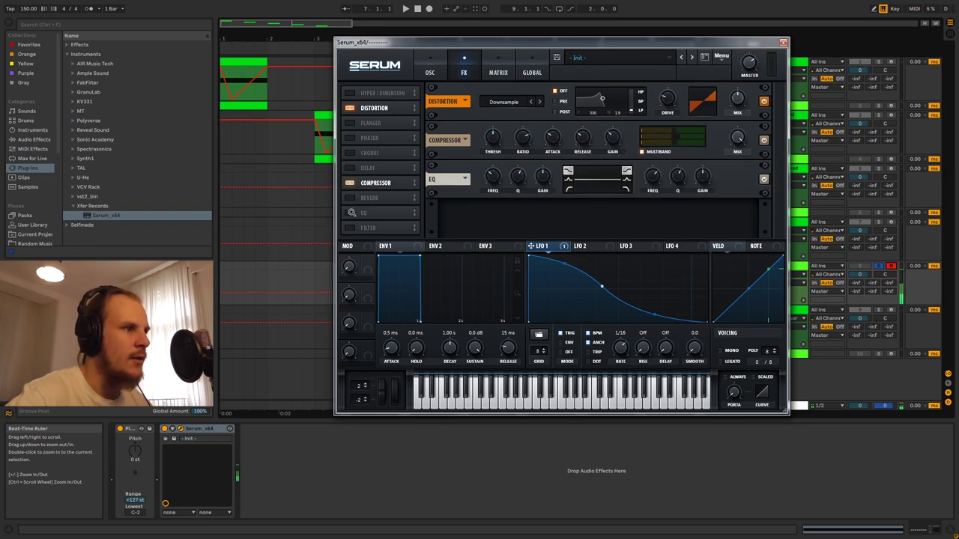
click(568, 188)
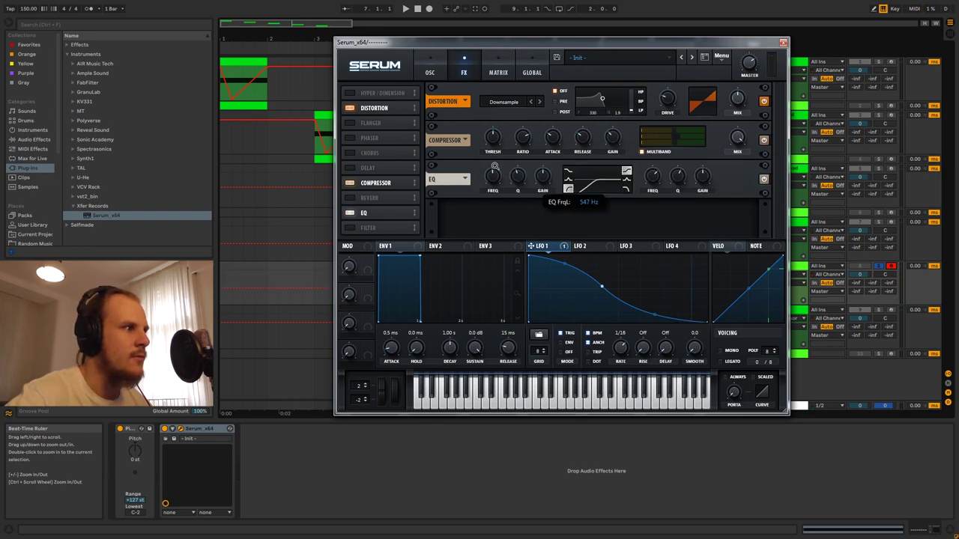
click(367, 167)
drag(367, 167, 383, 184)
click(349, 198)
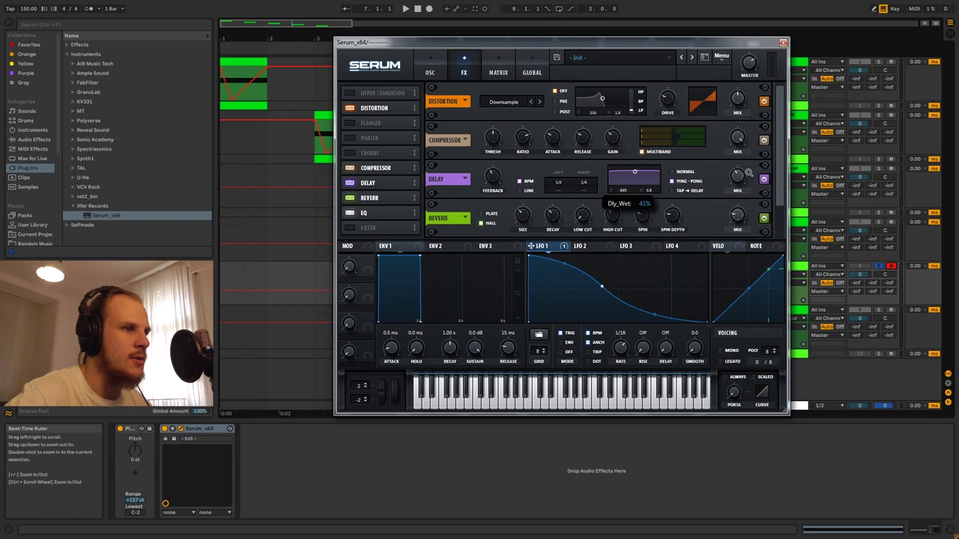
mouse_move(739, 209)
mouse_down()
mouse_move(742, 197)
mouse_move(740, 225)
mouse_up()
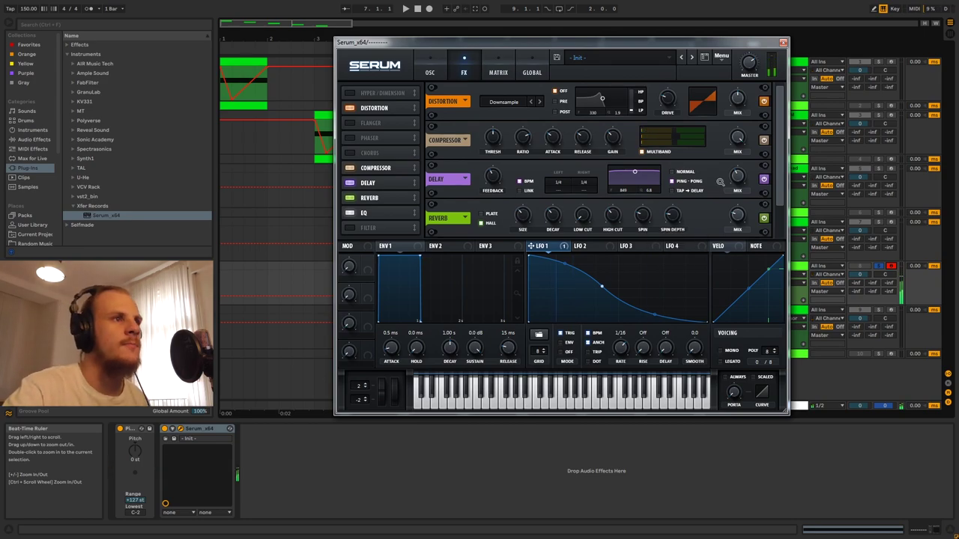
Close Serum, fold track 5, and unfold the last track to show its bar-9 clip.
click(783, 42)
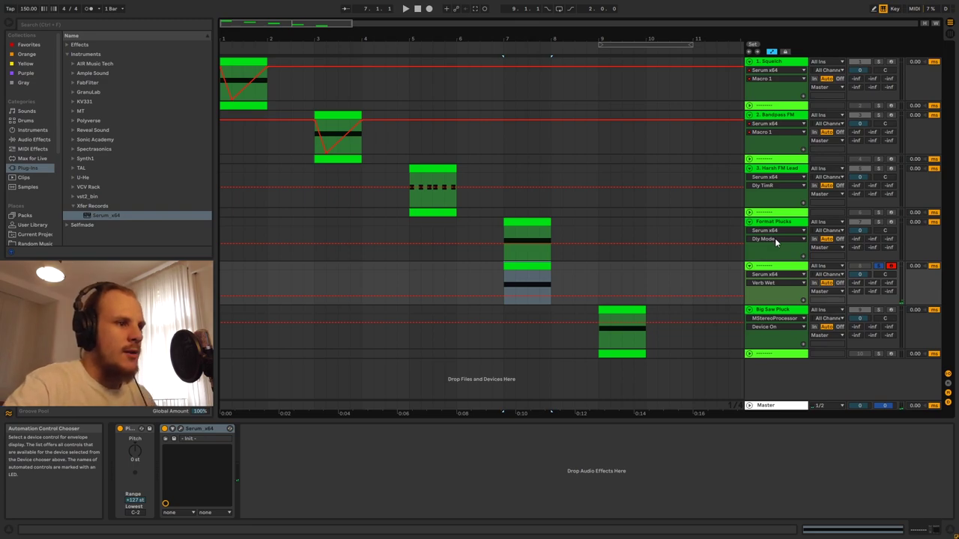
click(749, 266)
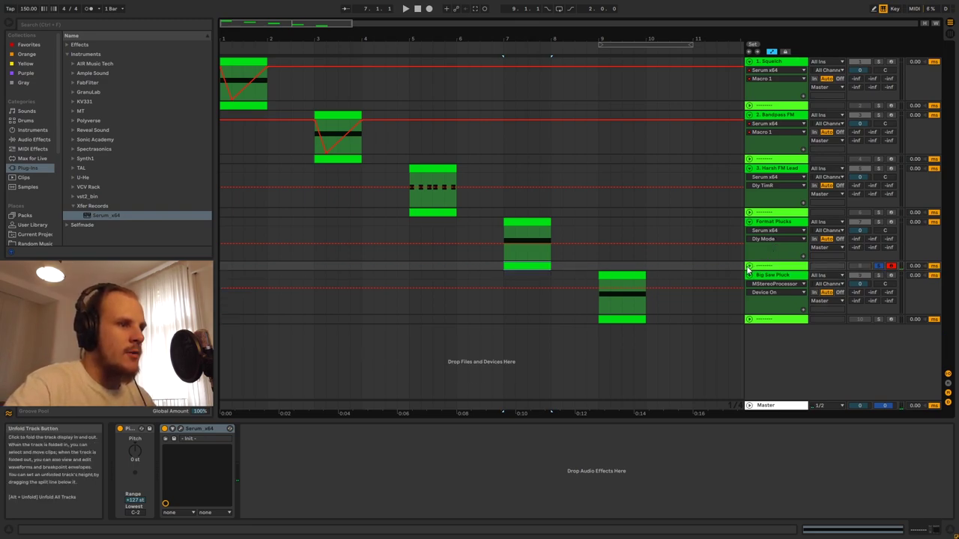
click(749, 319)
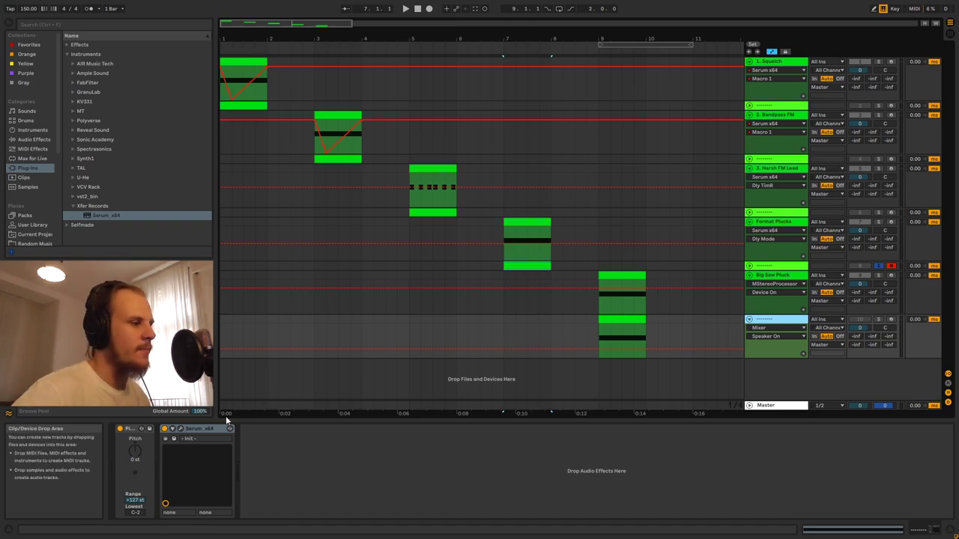
In the last track's Serum, set Osc B +1 octave with 11 voices, Osc A 7 voices, fourth sub shape.
click(182, 429)
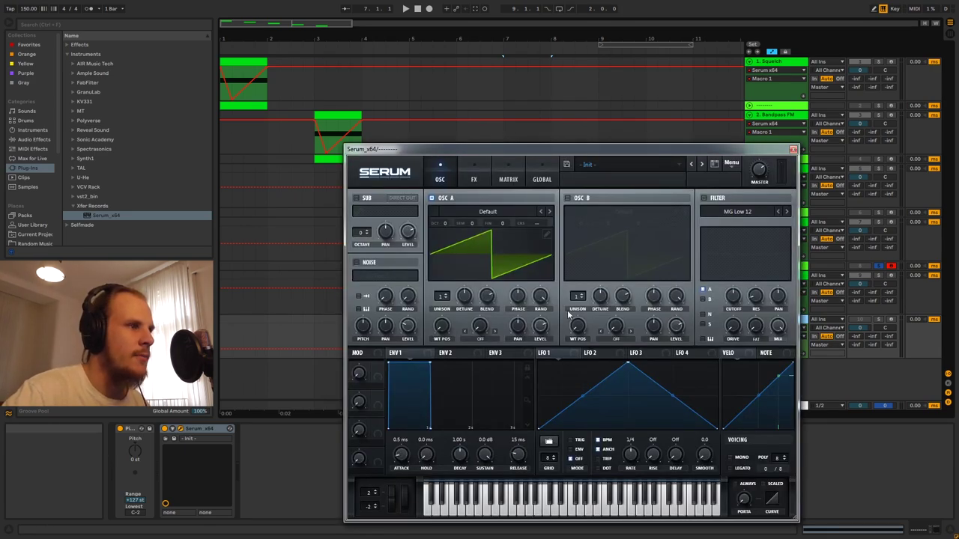
click(567, 198)
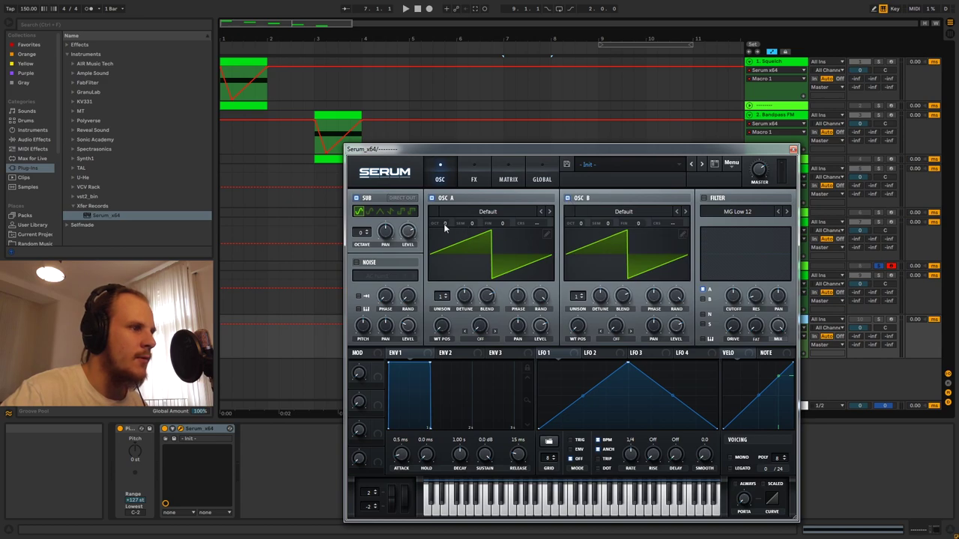
drag(578, 223, 588, 215)
drag(580, 297, 594, 234)
drag(600, 298, 599, 298)
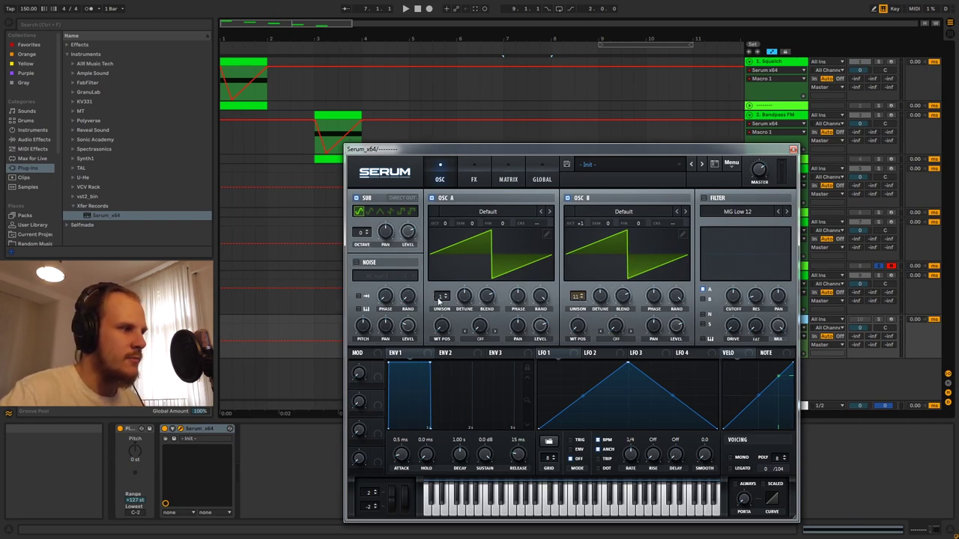
drag(441, 296, 446, 259)
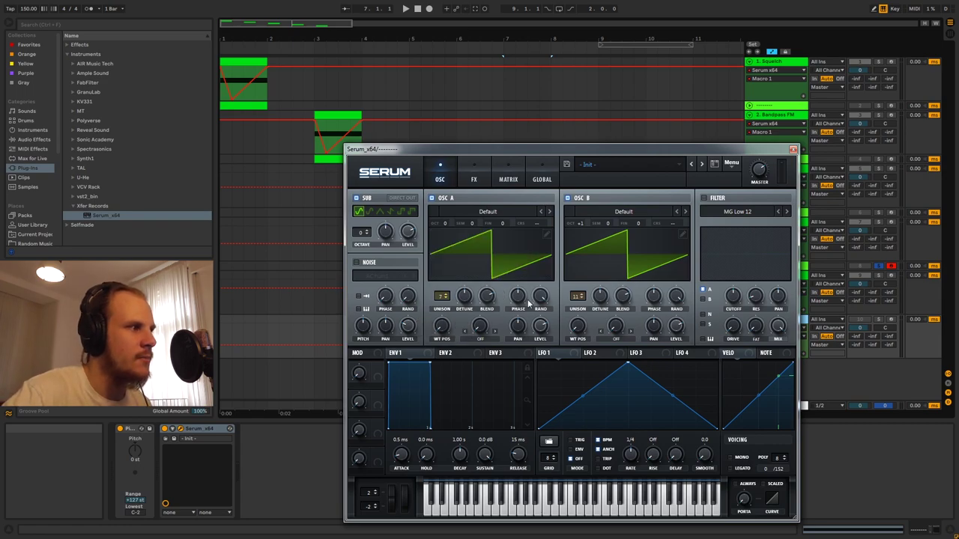
click(390, 212)
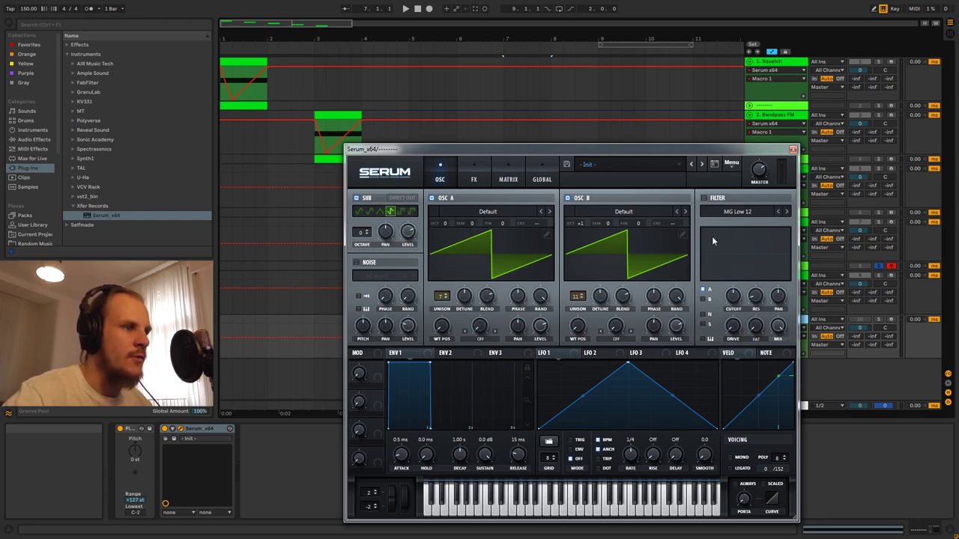
Turn on the filter with a low cutoff and give Envelope 2 a 1.86 s decay and 58.14% sustain.
click(704, 199)
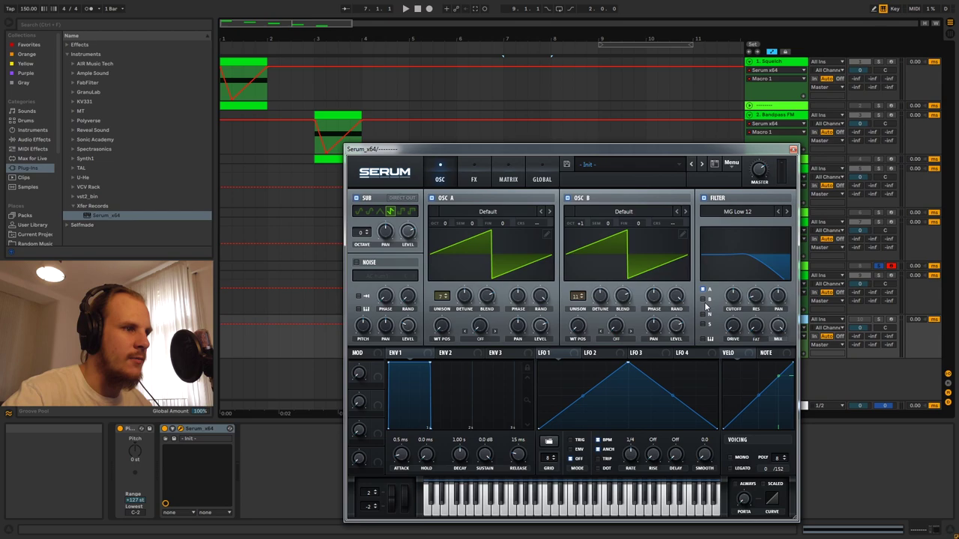
drag(732, 301, 732, 310)
click(443, 355)
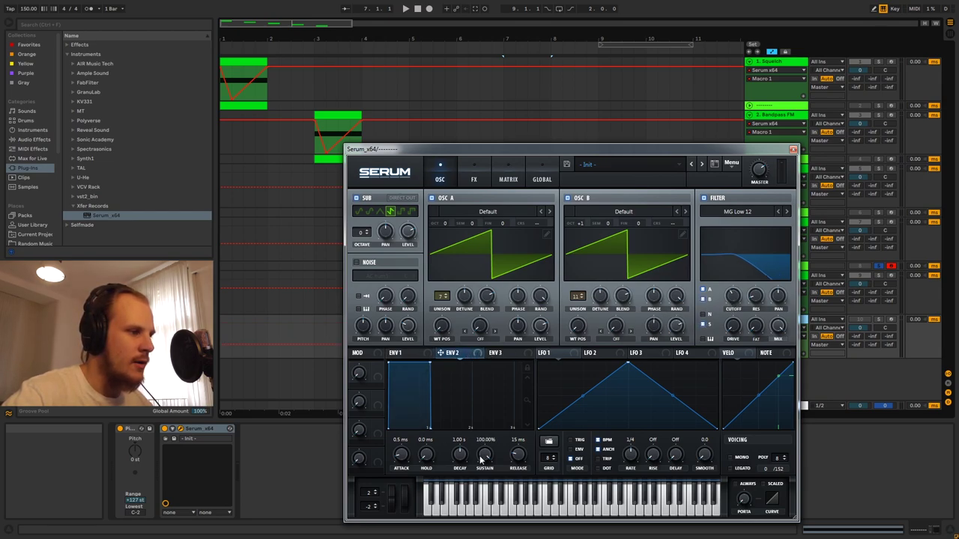
drag(484, 458, 529, 437)
drag(468, 455, 516, 439)
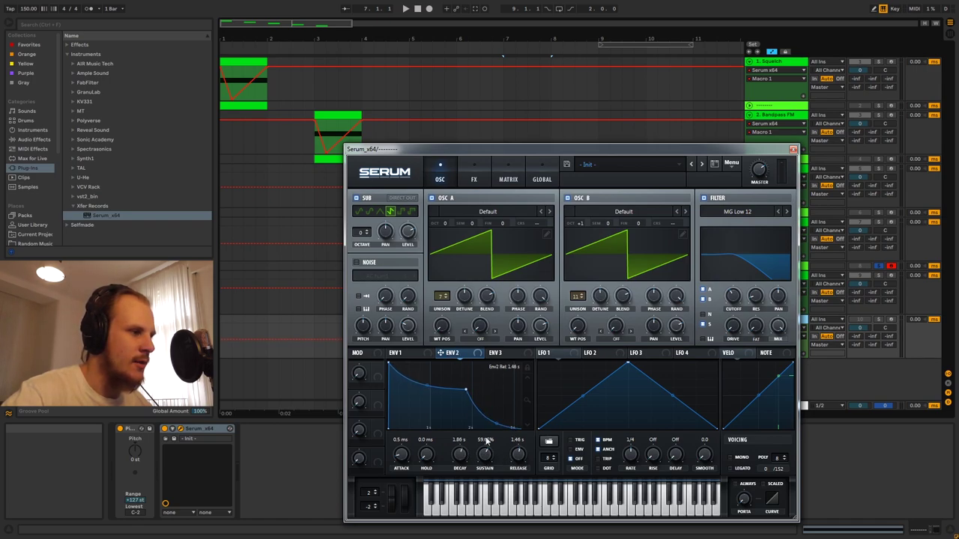
drag(484, 455, 483, 460)
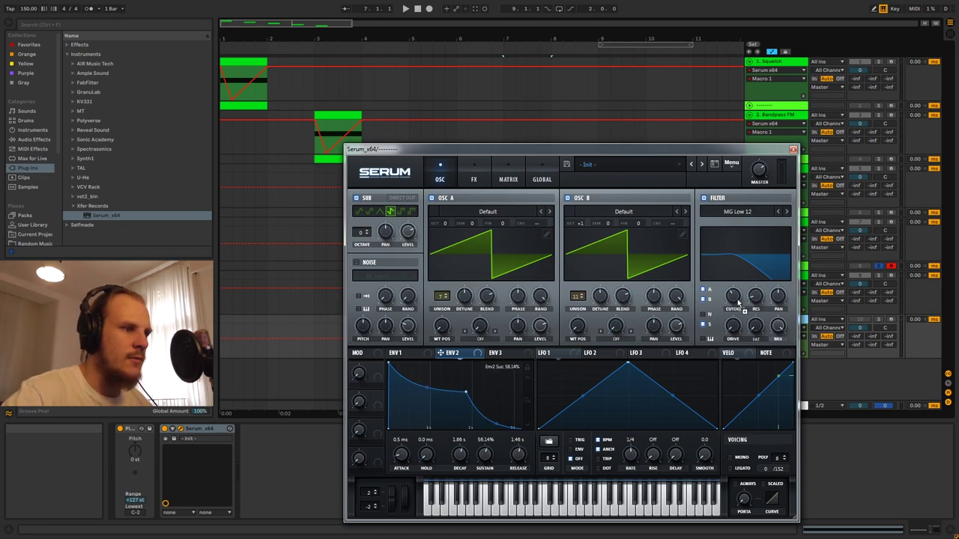
mouse_move(731, 298)
mouse_down()
mouse_move(730, 307)
mouse_move(724, 297)
mouse_up()
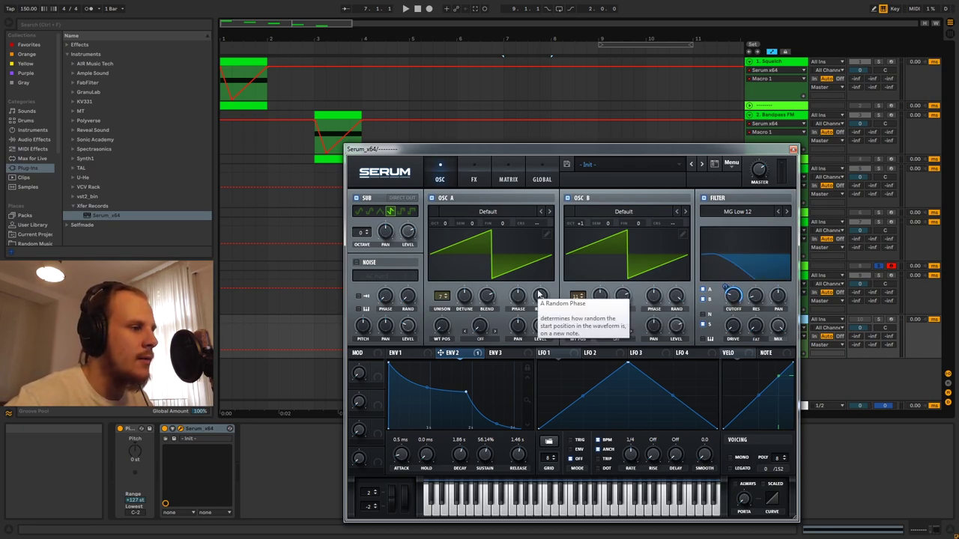
Lengthen Envelope 1's release from 15 ms to 2.80 s and arm the track.
click(415, 355)
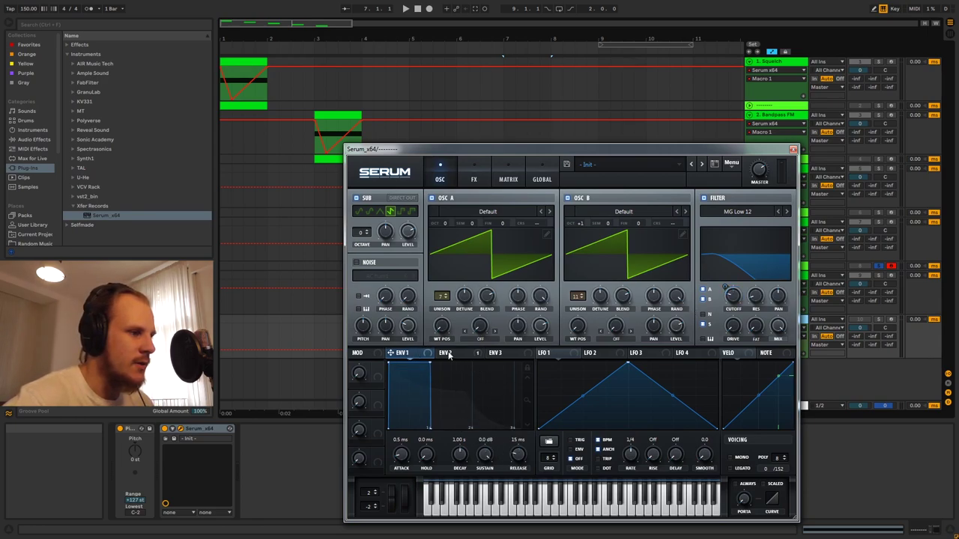
drag(515, 457, 526, 424)
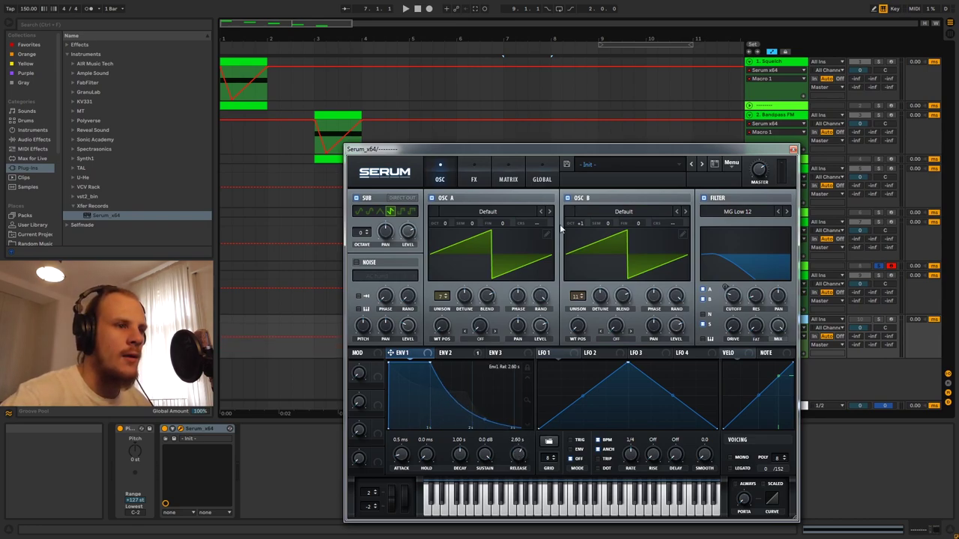
click(880, 322)
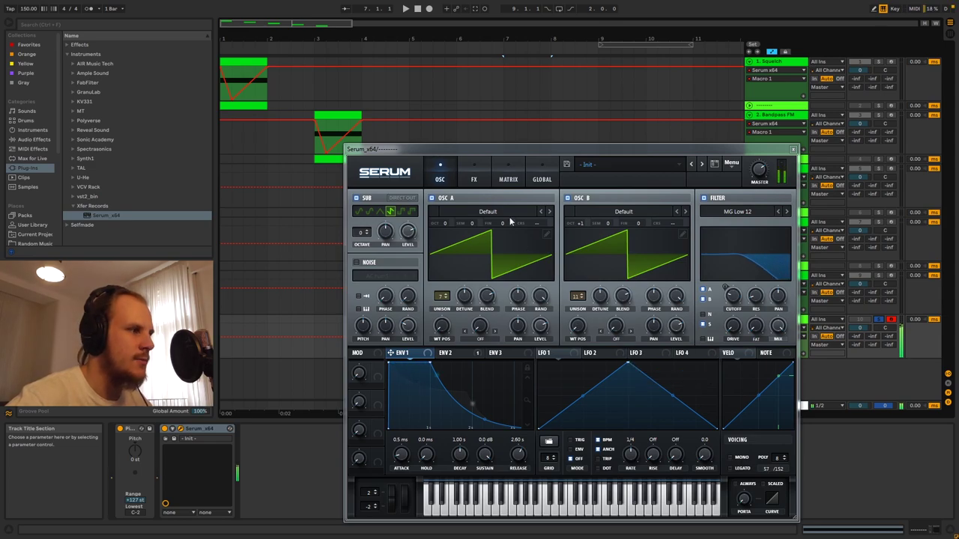
Switch on Tube distortion and move it to the top of Serum's effects chain.
click(474, 180)
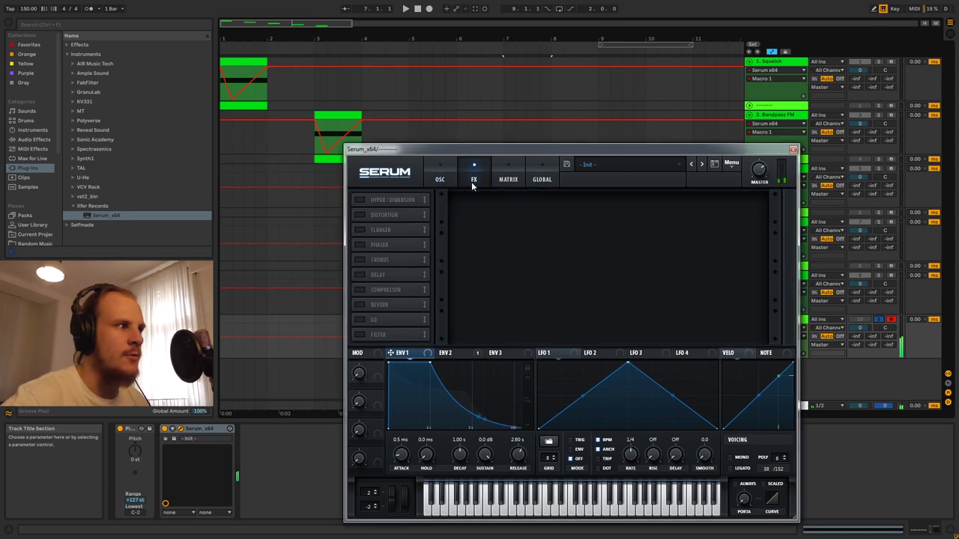
click(362, 215)
drag(402, 216, 406, 198)
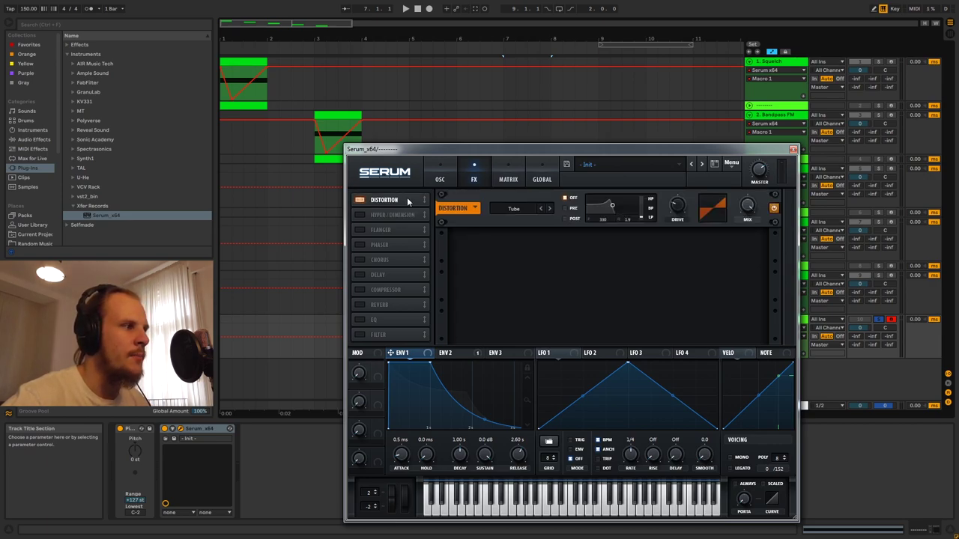
Enable Hyper/Dimension with about 48% Dimension mix and 0% size, and raise the distortion drive.
click(358, 215)
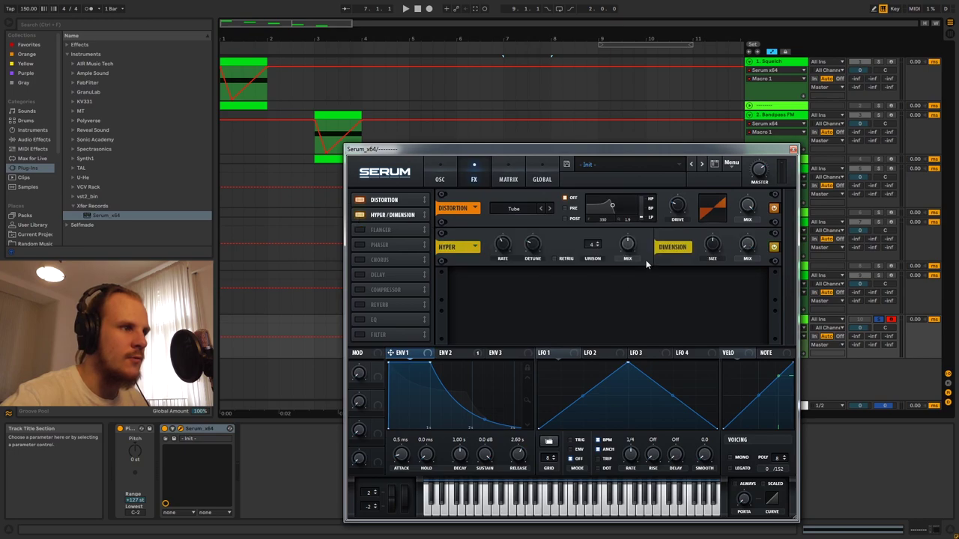
drag(628, 251, 619, 270)
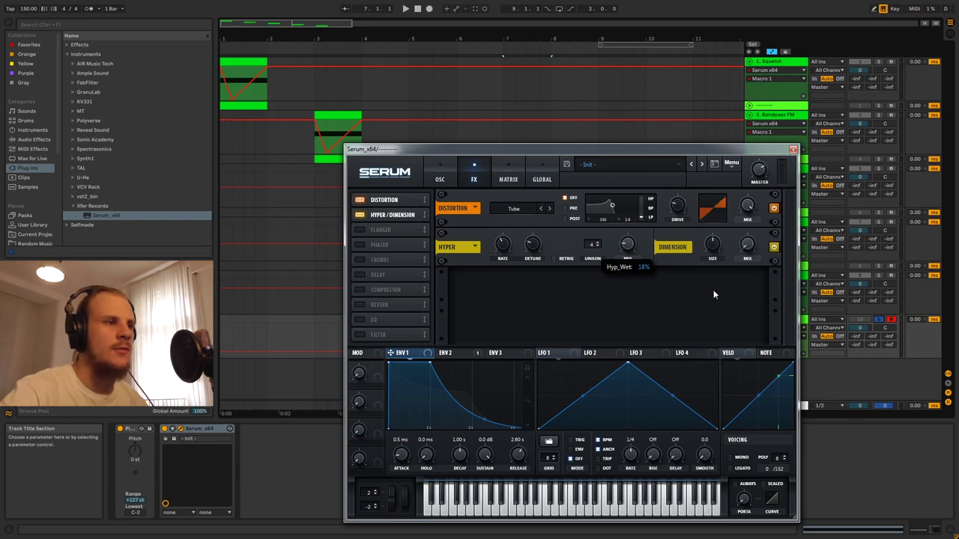
click(747, 247)
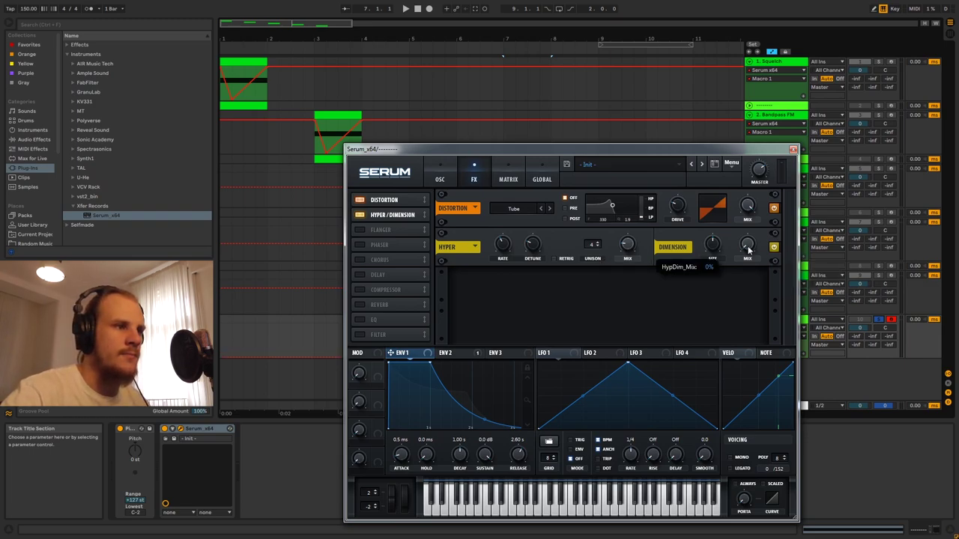
drag(759, 207, 759, 206)
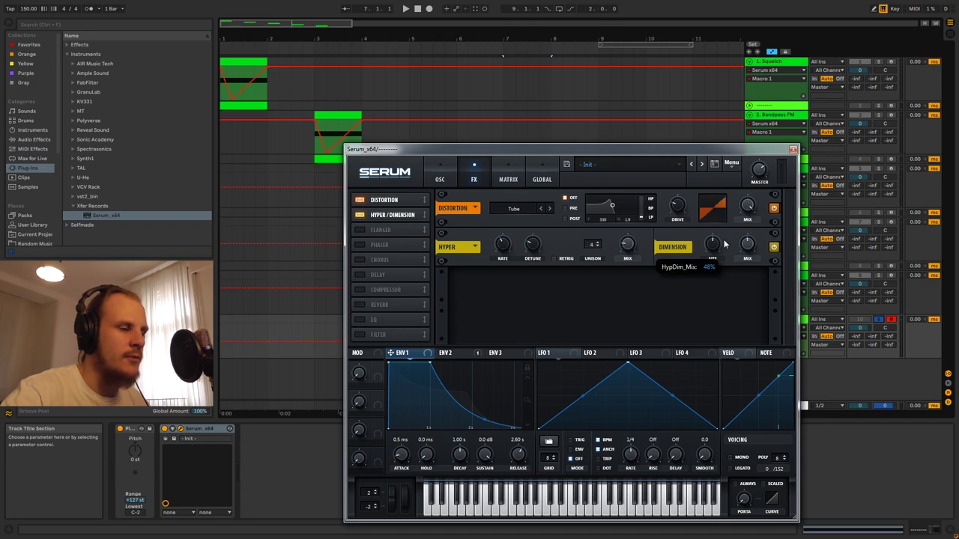
drag(712, 247, 703, 300)
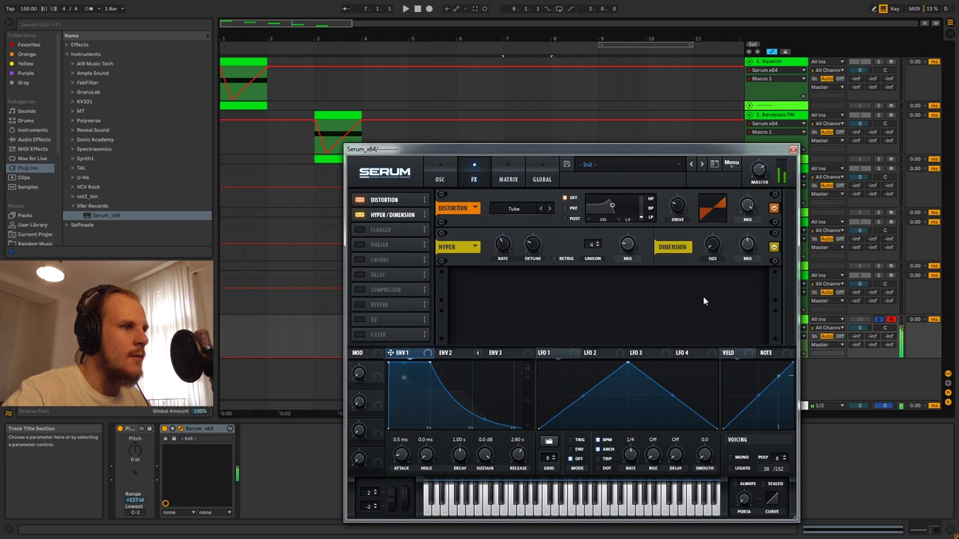
drag(679, 212, 683, 199)
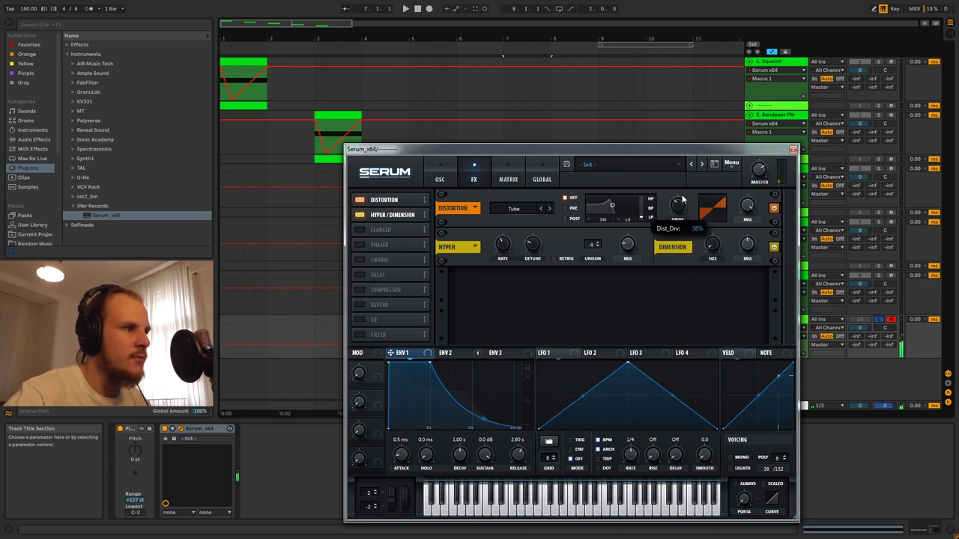
drag(698, 159, 701, 137)
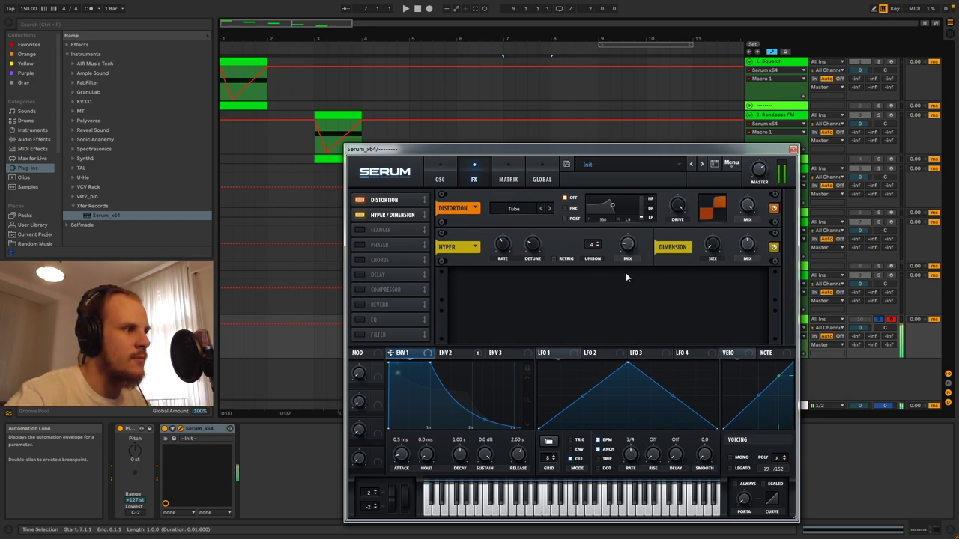
Add a multiband compressor with 10.4 dB gain.
click(361, 289)
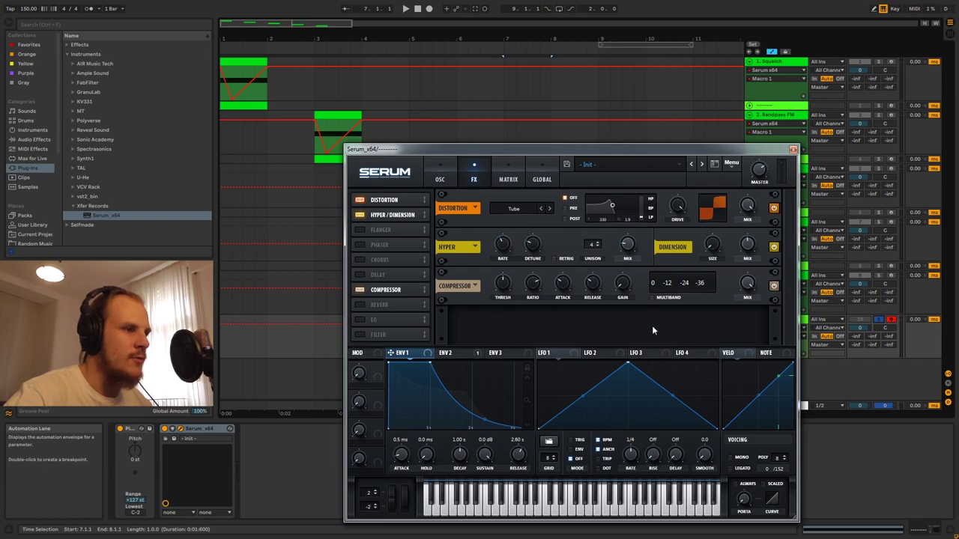
click(651, 297)
mouse_move(619, 284)
mouse_down()
mouse_move(628, 261)
mouse_move(617, 295)
mouse_up()
Add an MG Low 12 effects filter below the compressor with Envelope 2 driving its cutoff.
click(371, 337)
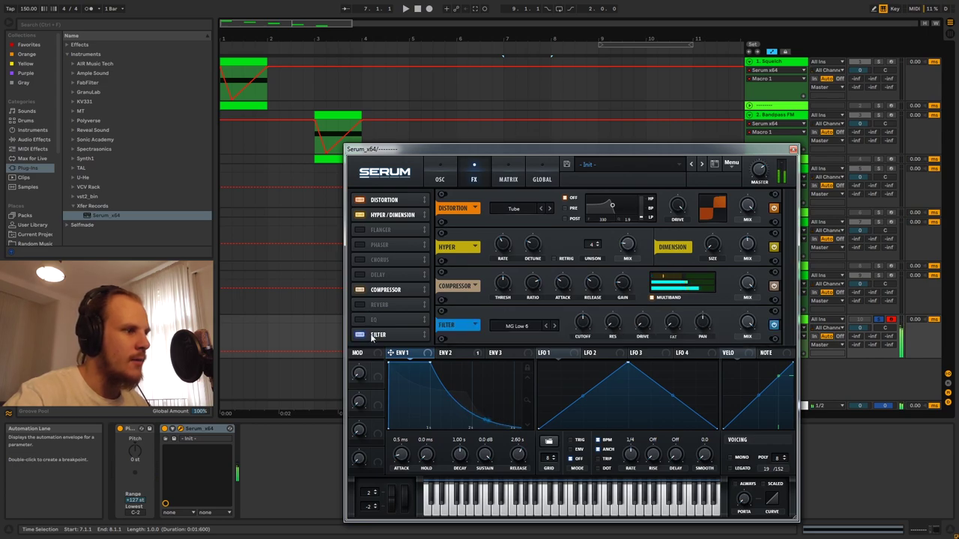
drag(371, 336, 408, 304)
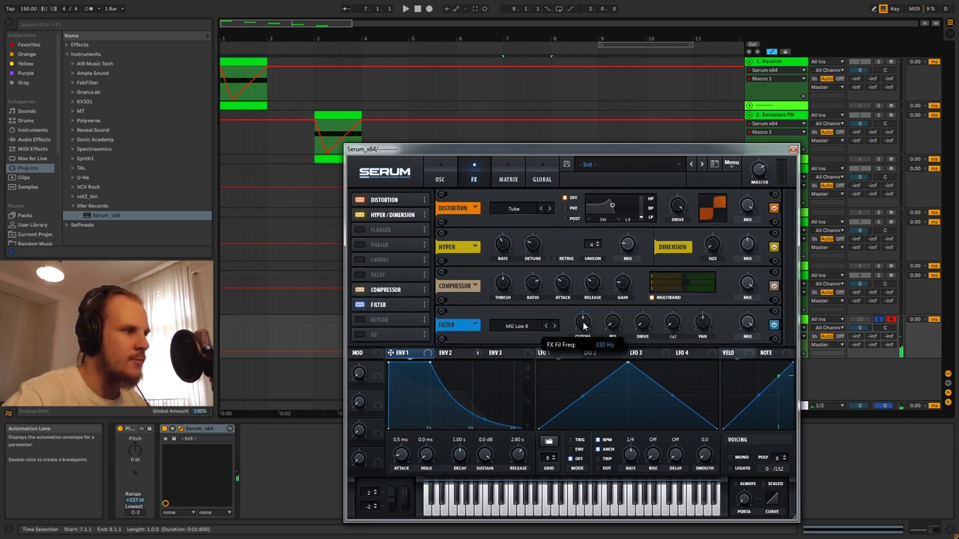
click(554, 326)
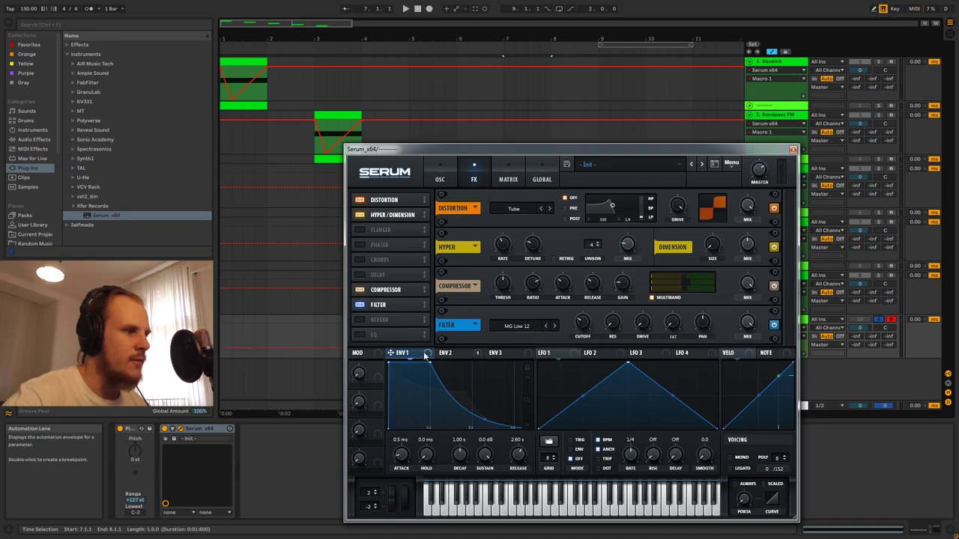
click(449, 353)
drag(441, 352, 577, 319)
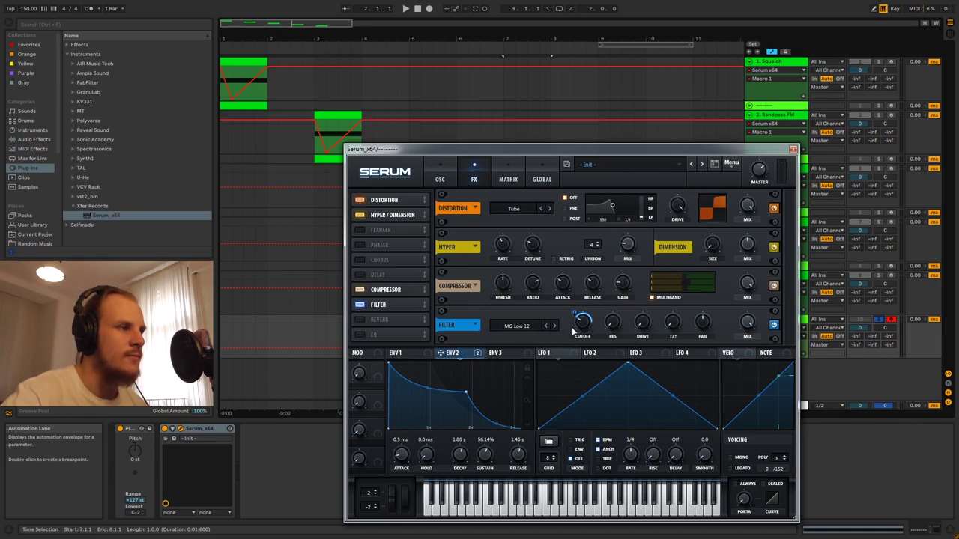
Move the Serum window aside and switch the main filter from MG Low 12 to MG Low 24.
mouse_move(573, 309)
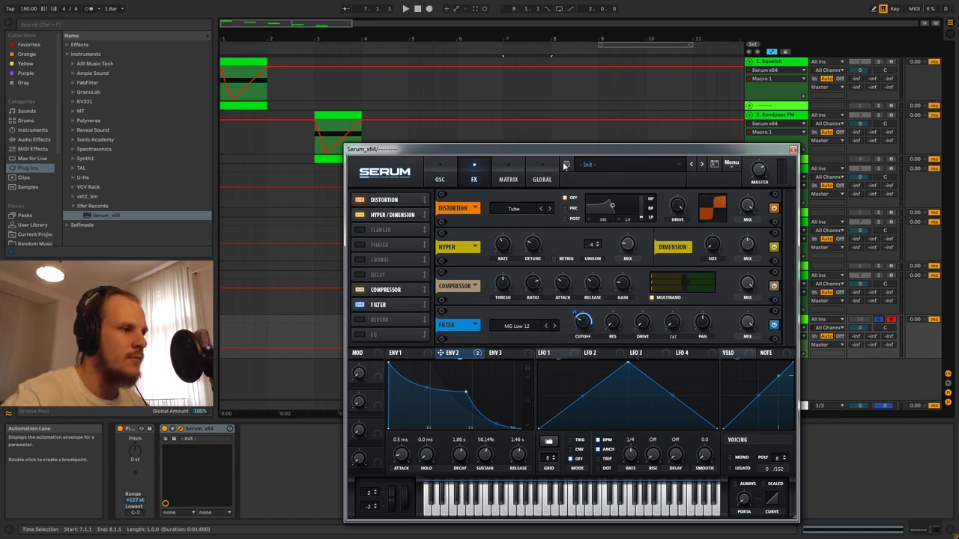
drag(555, 153, 528, 136)
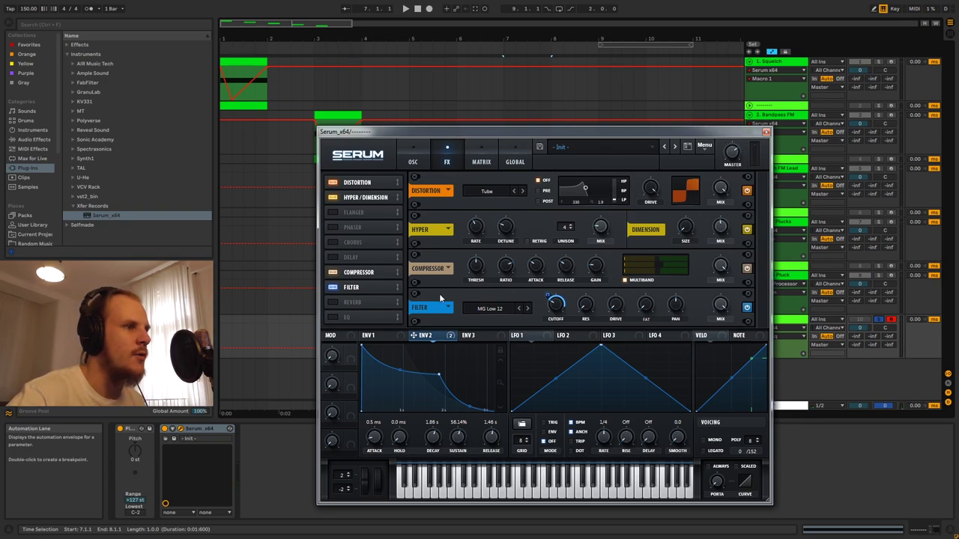
click(413, 162)
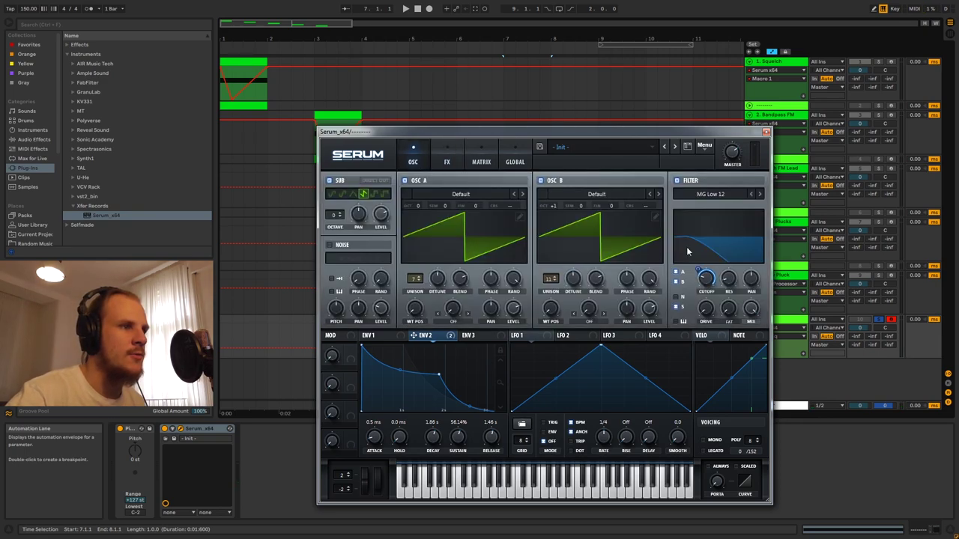
click(759, 195)
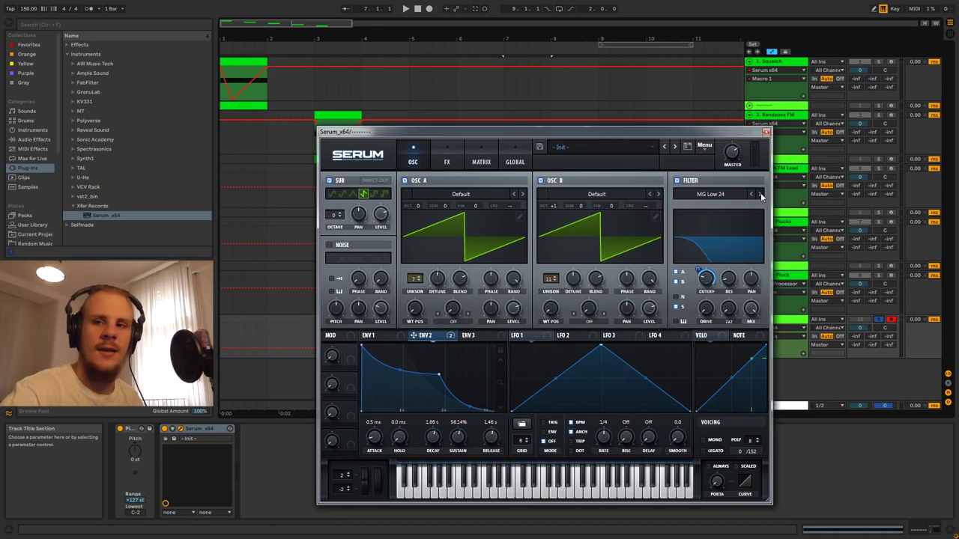